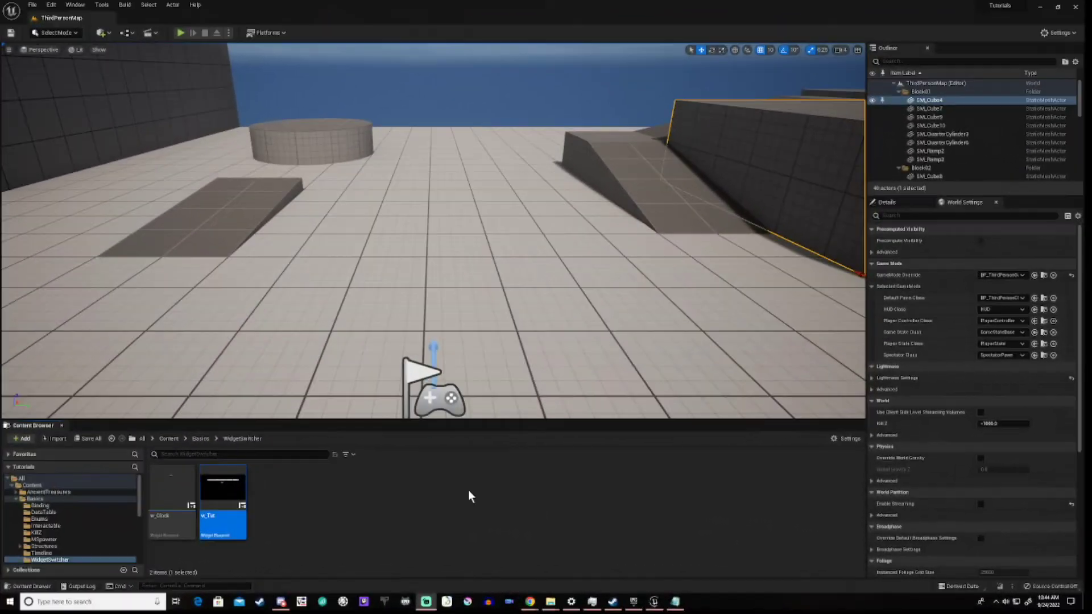
Bring up the new-asset context menu from an empty spot in the WidgetSwitcher content folder
right_click(528, 500)
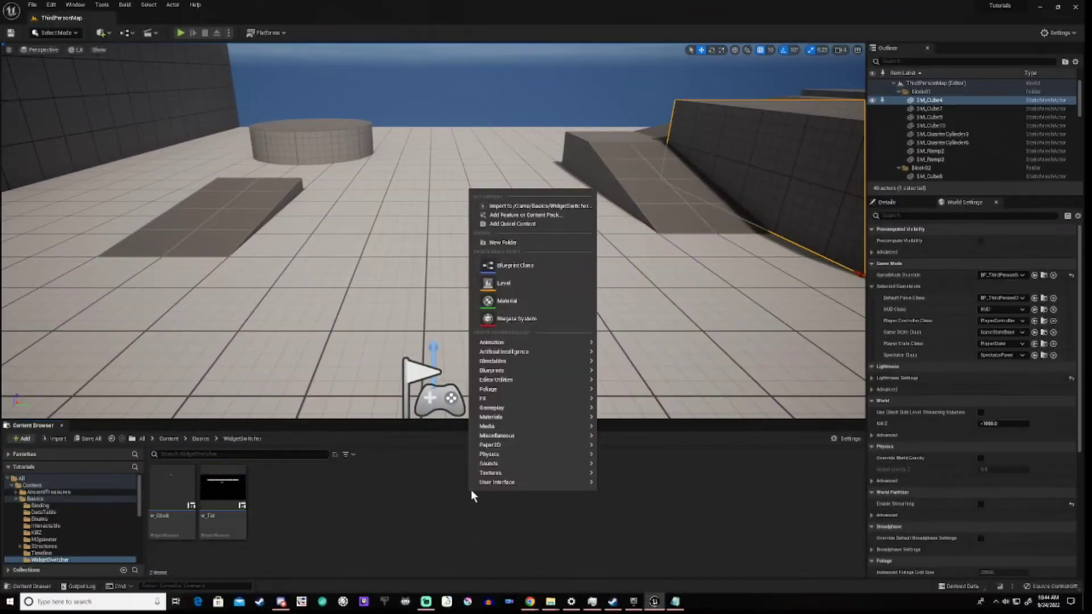
Create a Widget Blueprint with User Widget as its root and name it w_Switch
mouse_move(561, 494)
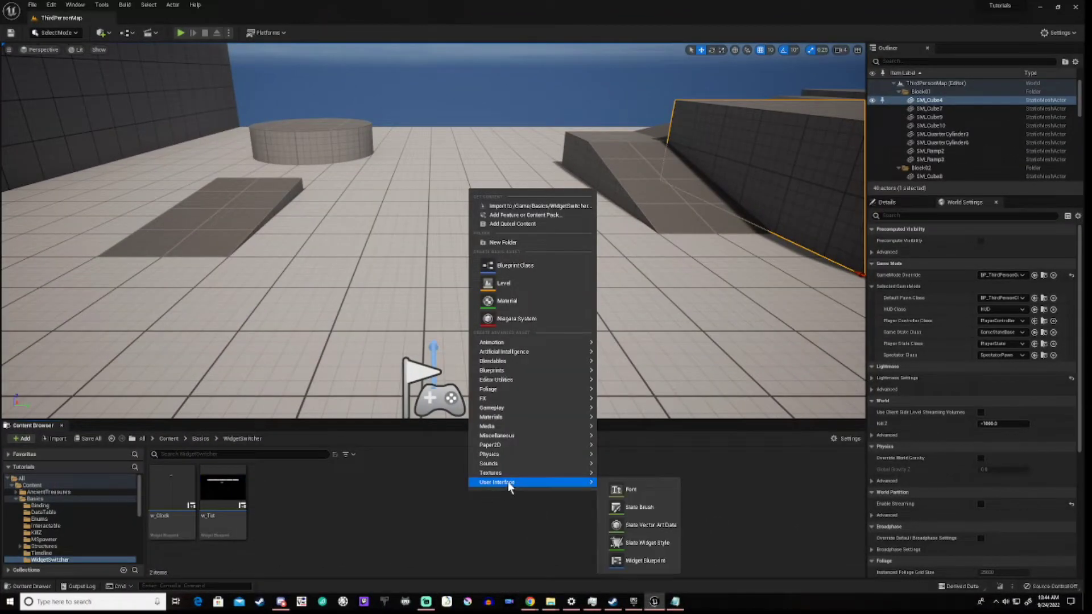
click(650, 566)
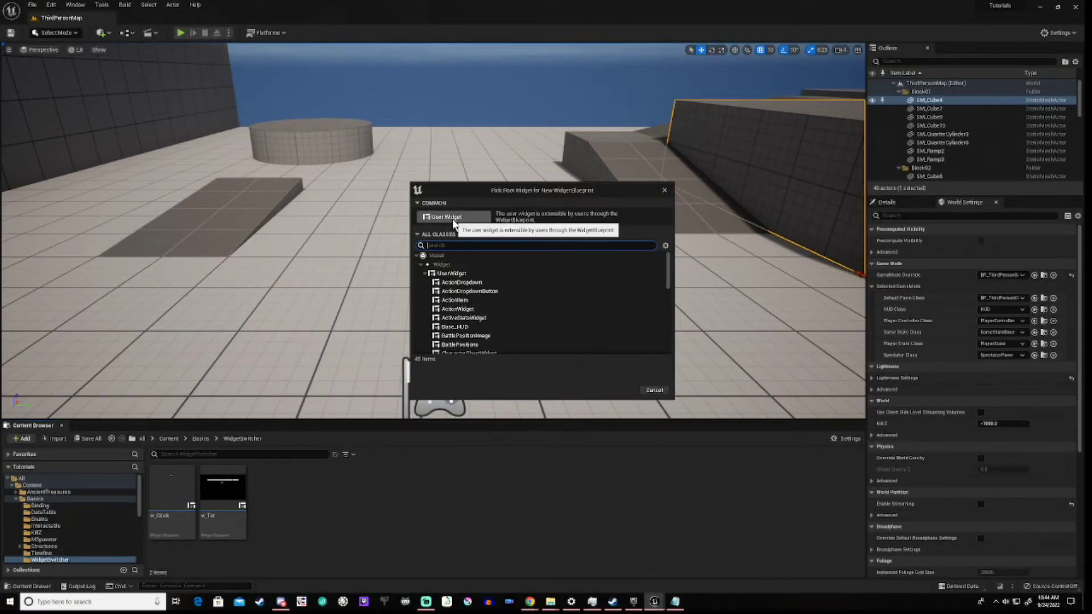
click(449, 216)
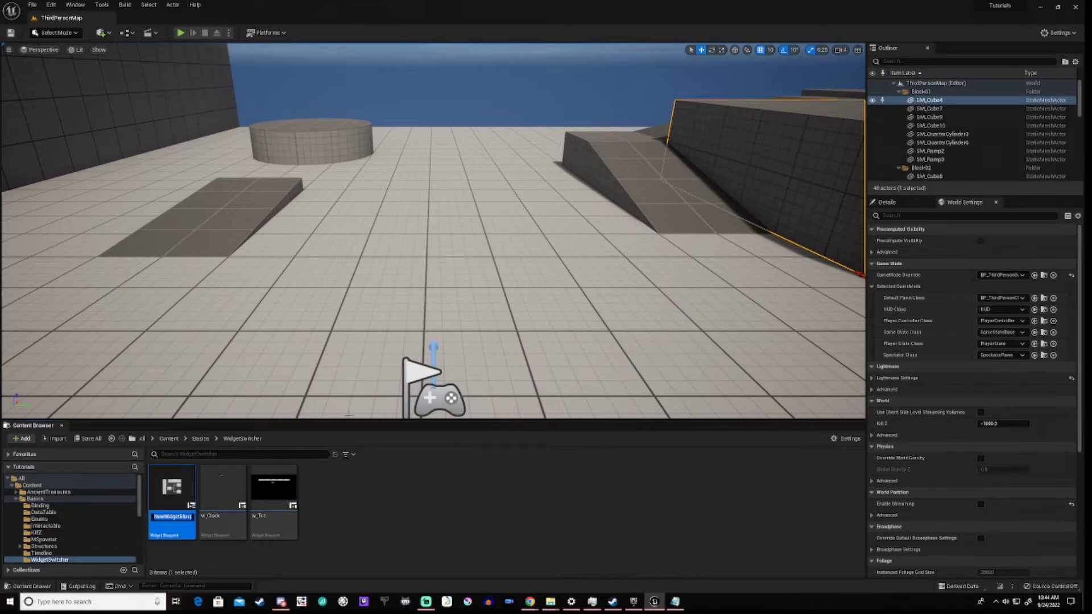
text(w_Switch)
key(Return)
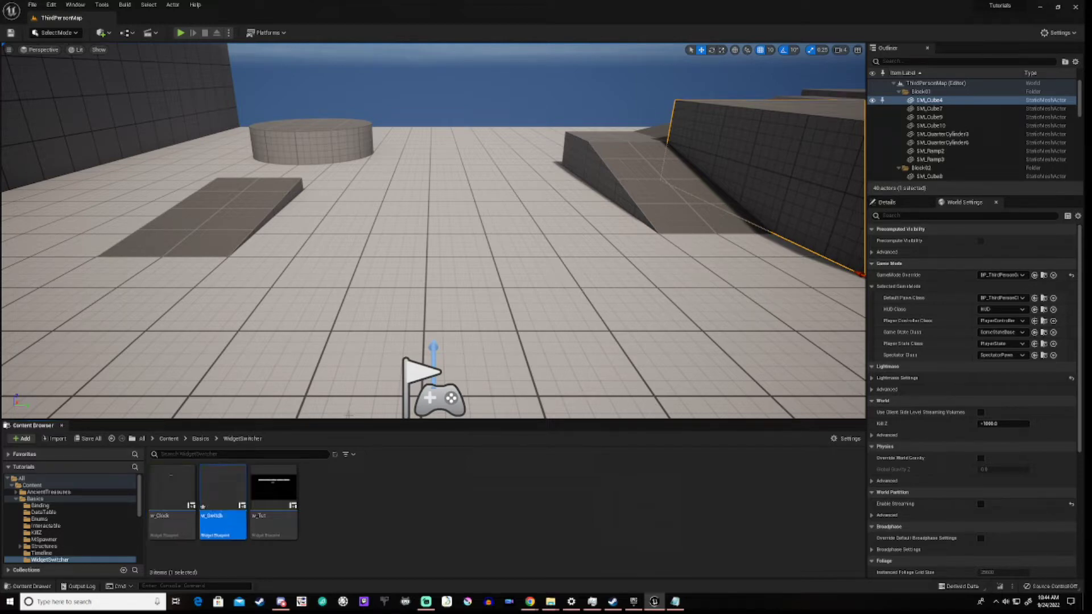
Open the w_Switch widget blueprint in the widget editor
mouse_move(224, 497)
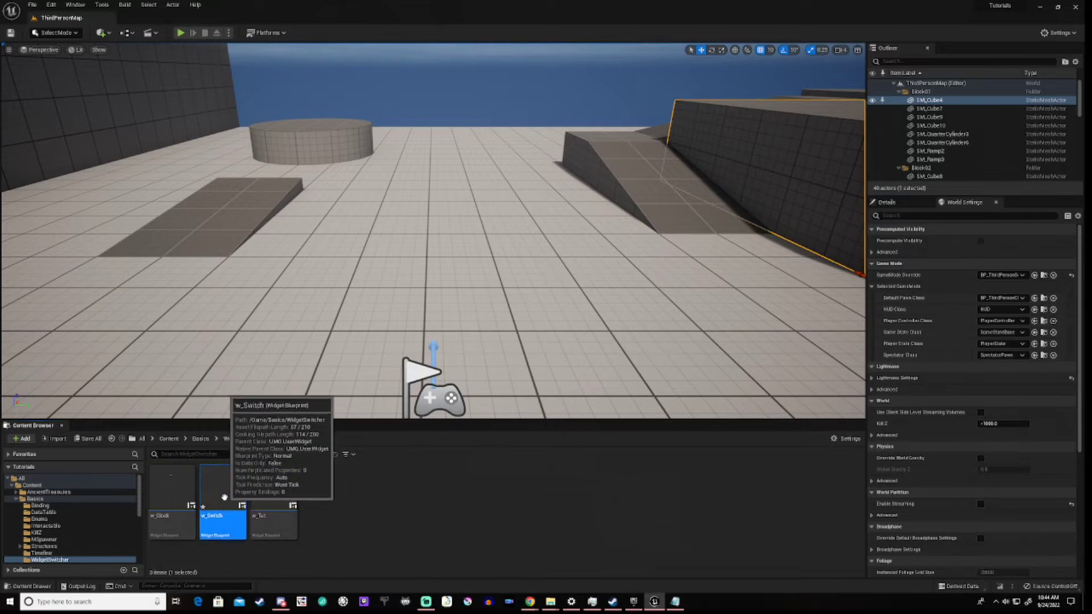
double_click(224, 497)
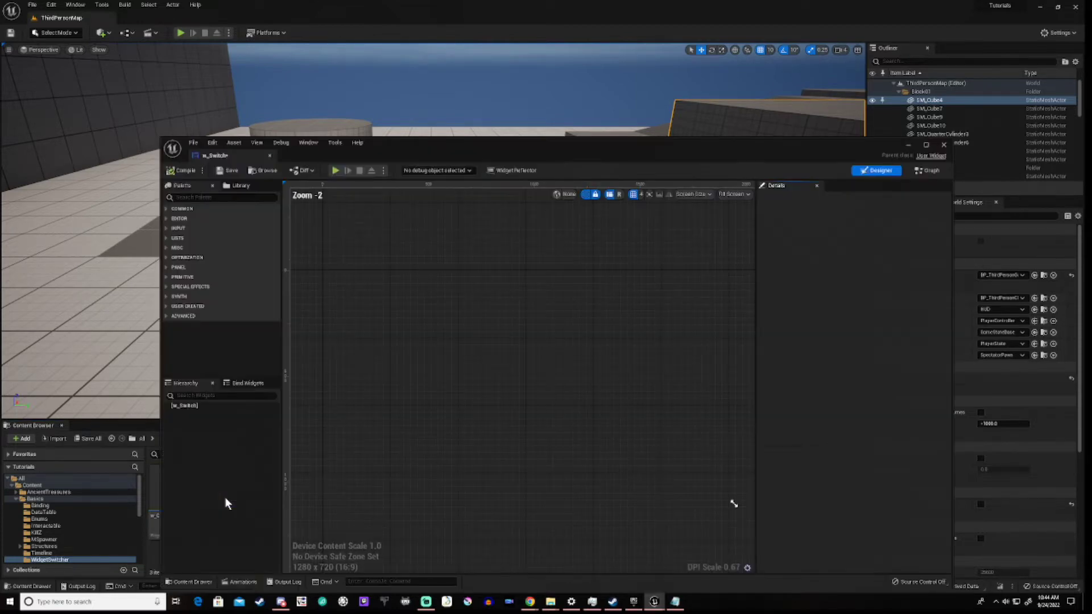
scroll(461, 339, down, 8)
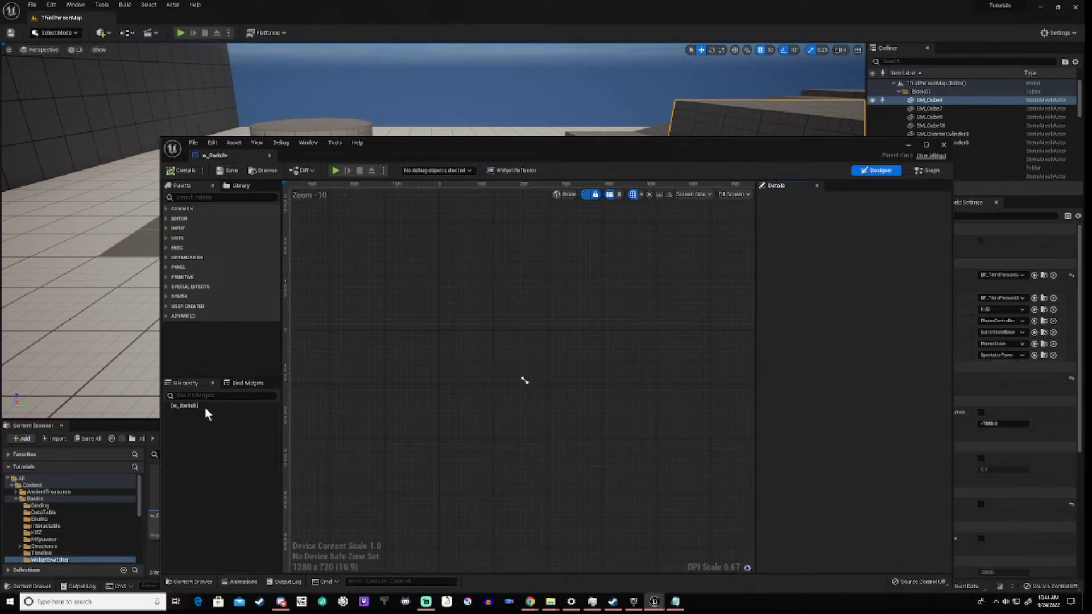
Add a Canvas Panel as the root, with a second Canvas Panel nested inside it
click(166, 267)
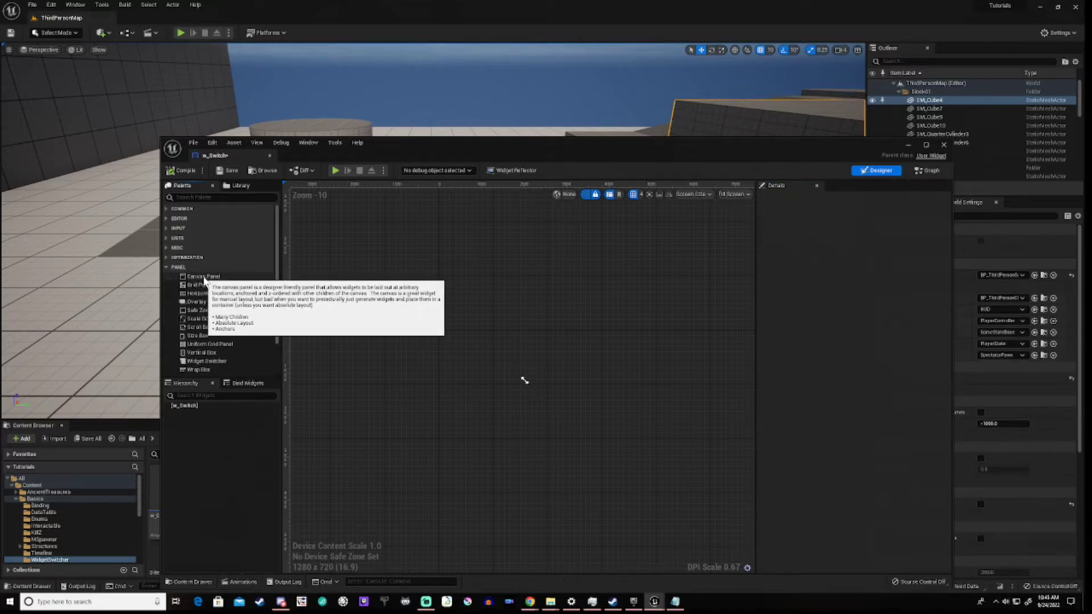
drag(201, 277, 198, 406)
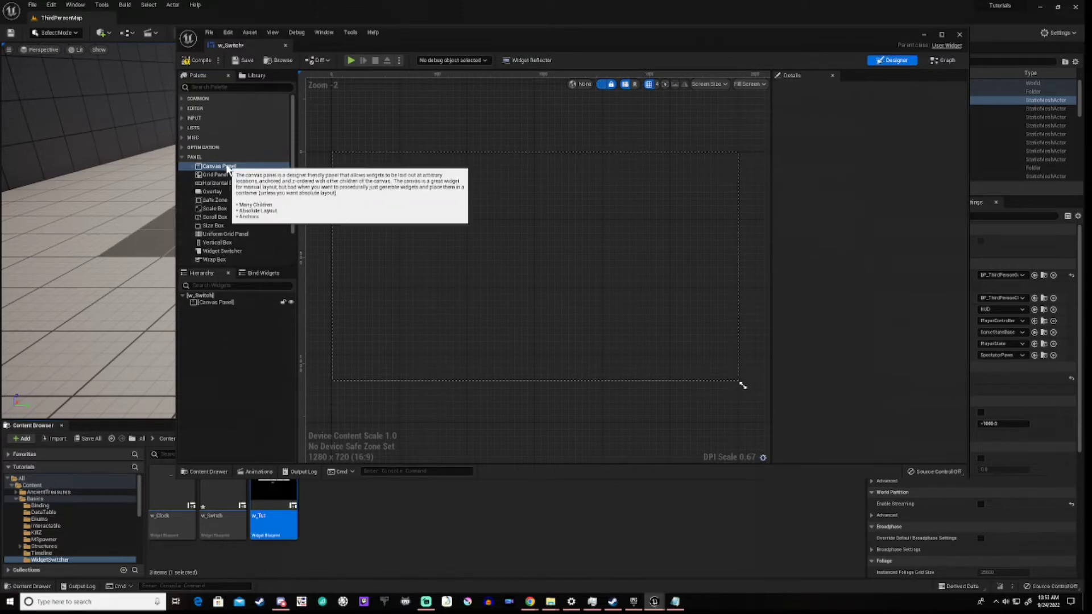
drag(227, 166, 225, 305)
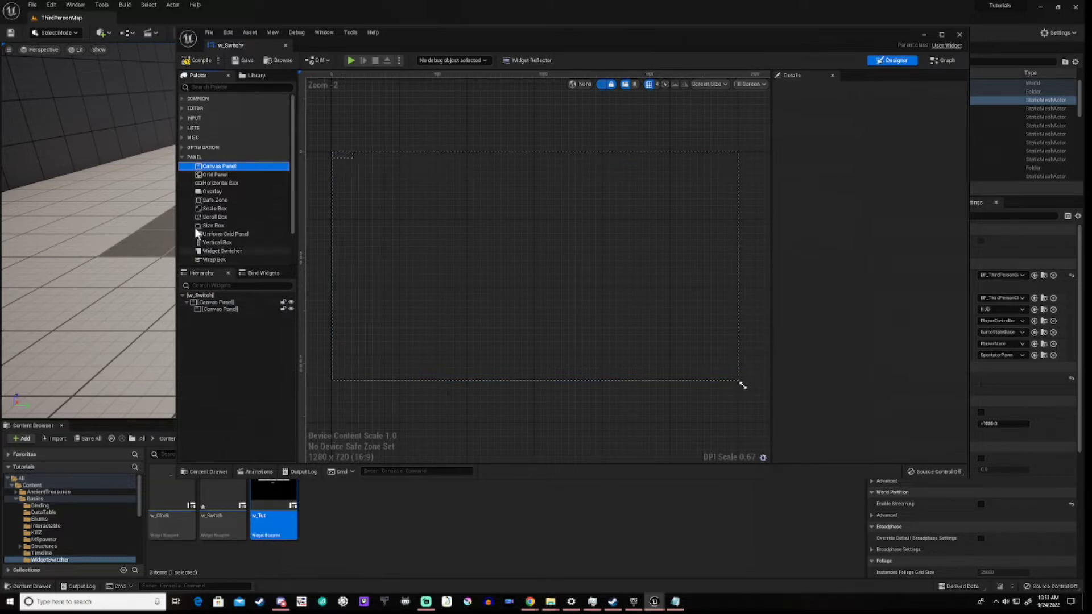
click(182, 98)
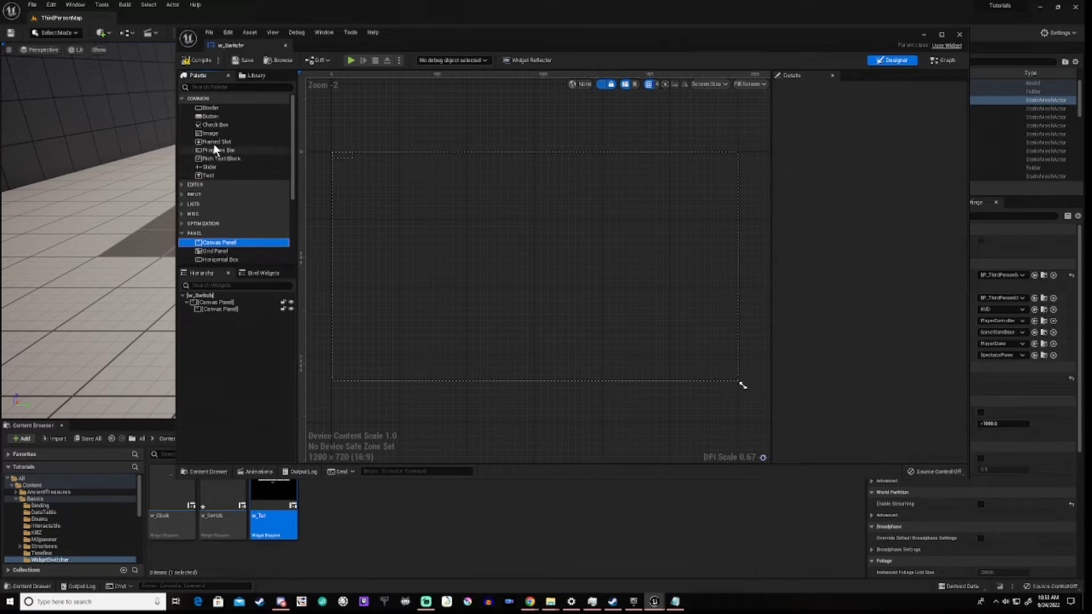
drag(219, 134, 256, 137)
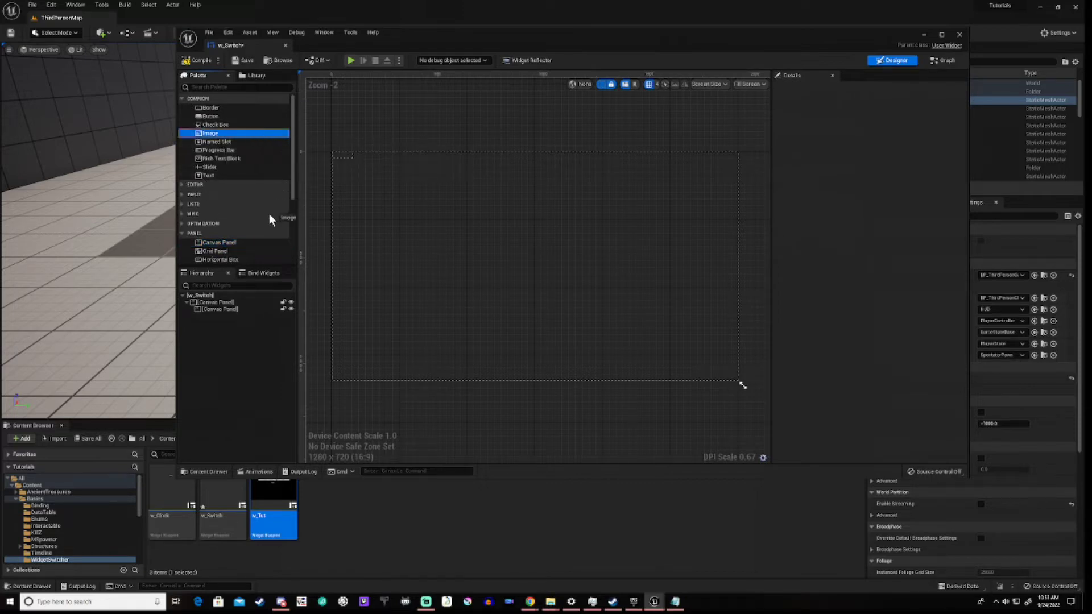
Drop an Image into the Canvas Panel, anchored to fill, with right and bottom offsets 0
drag(249, 270, 224, 304)
click(231, 345)
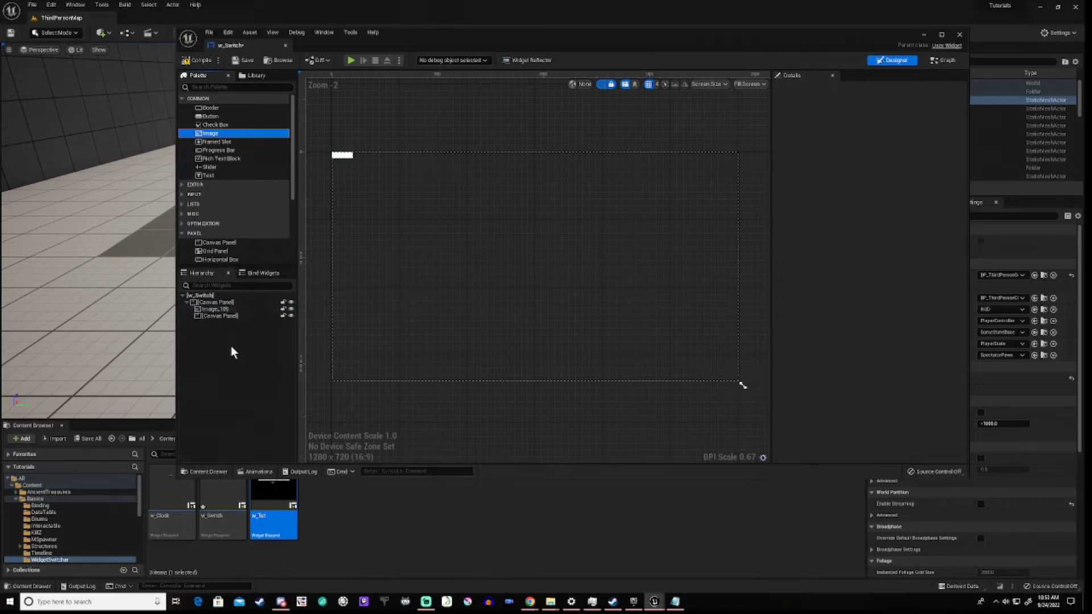
click(211, 309)
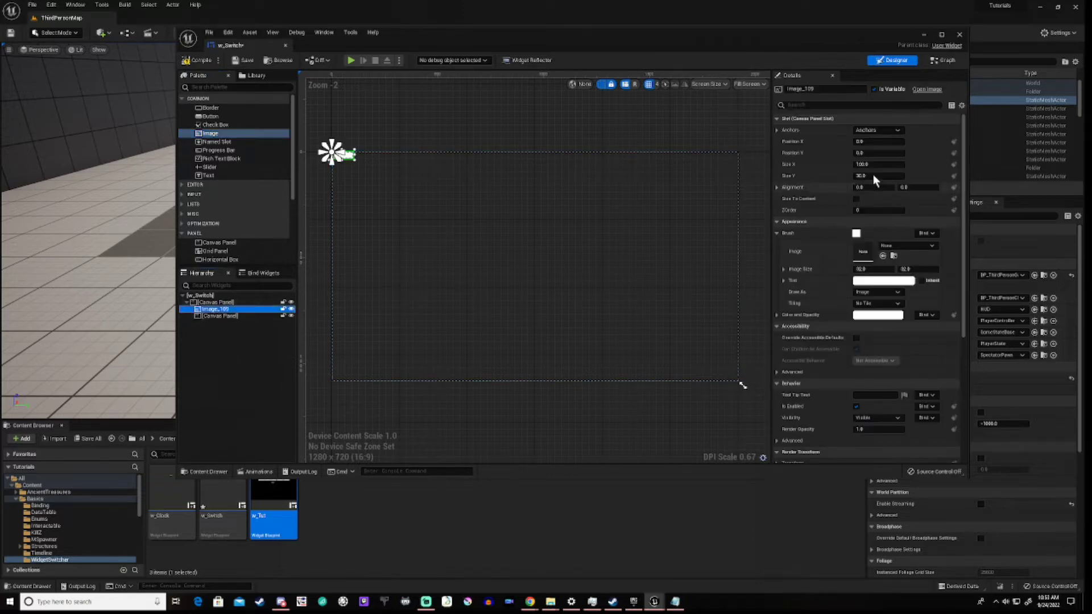
click(892, 130)
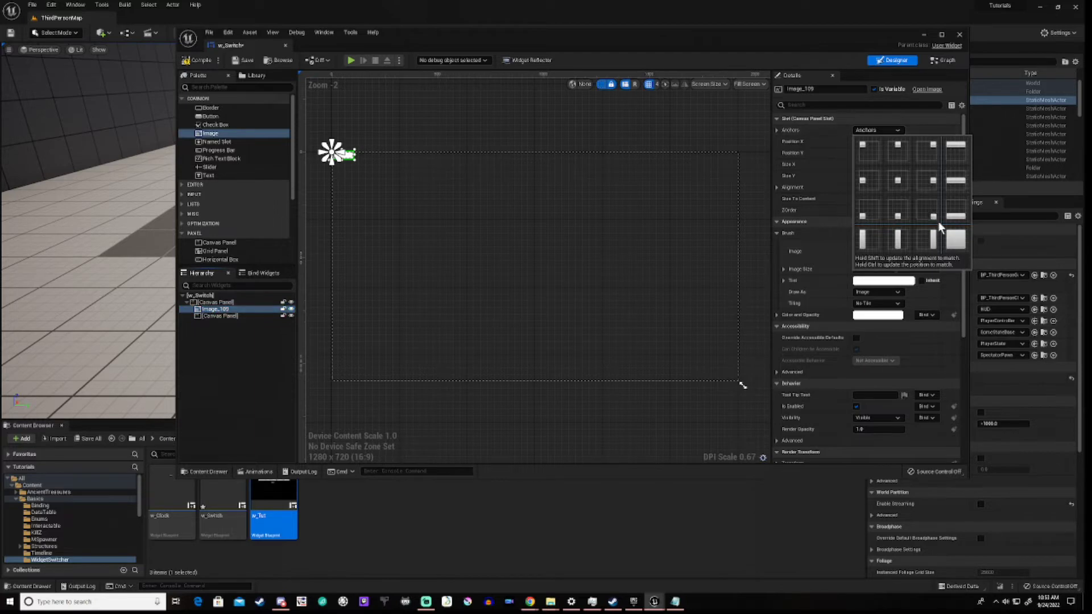
click(958, 241)
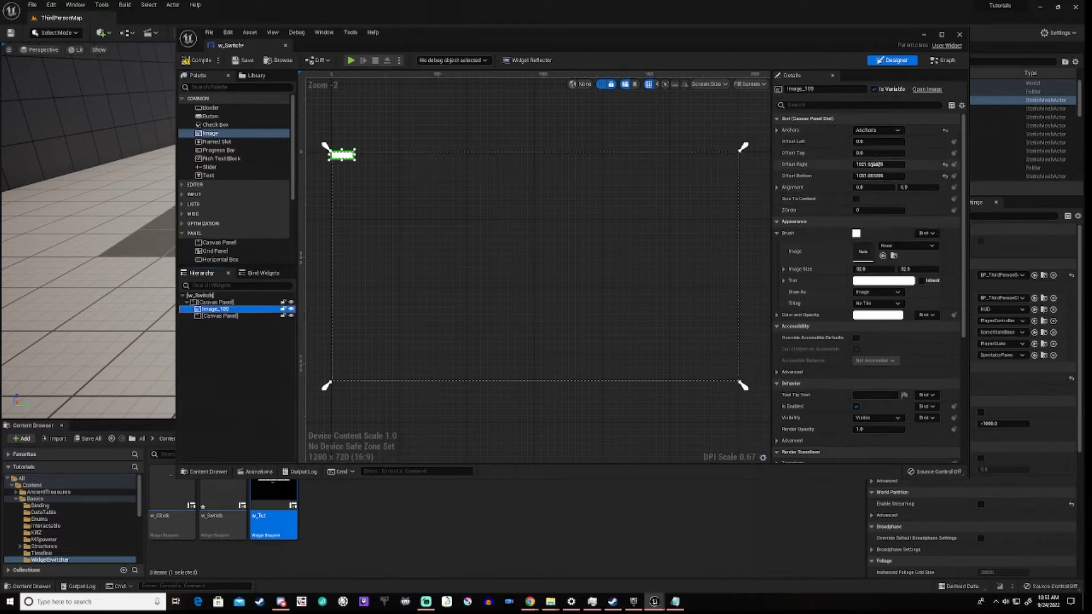
click(871, 164)
text(0)
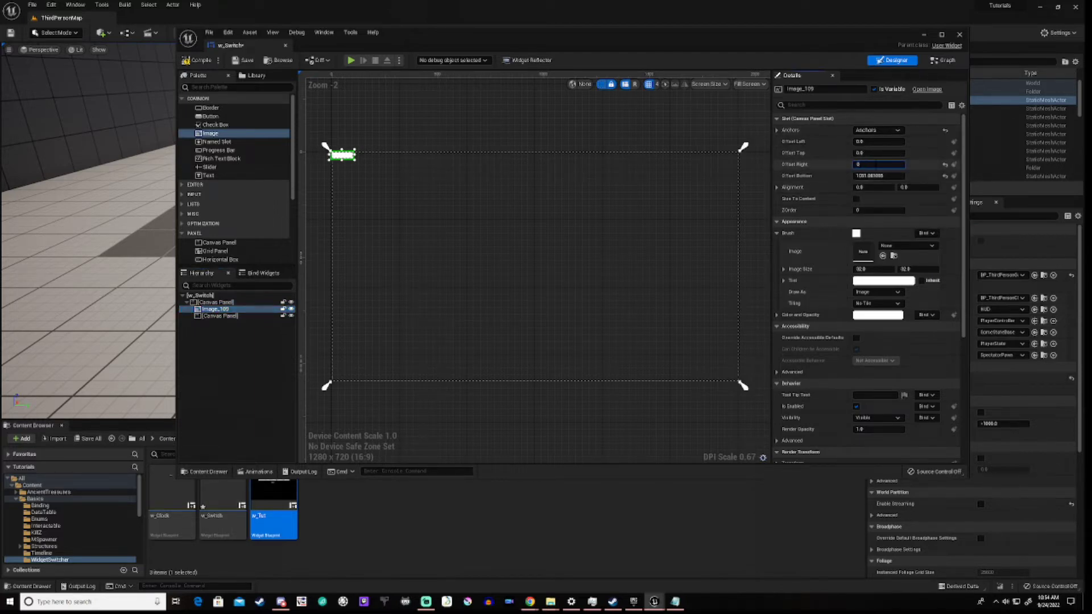
key(Tab)
text(0)
key(Return)
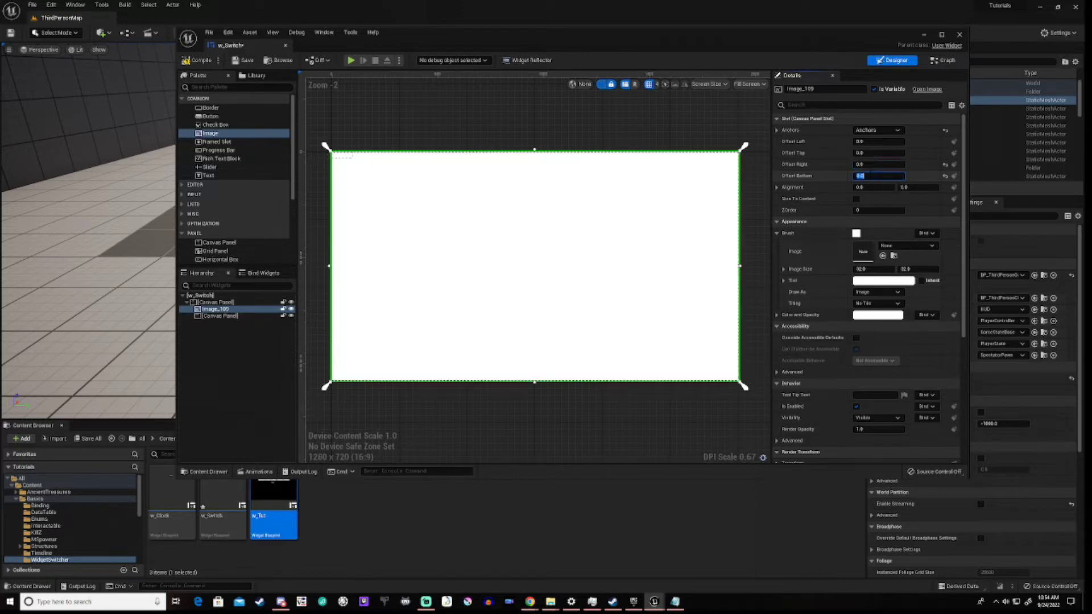
Tint the image pure black in the colour picker
click(881, 281)
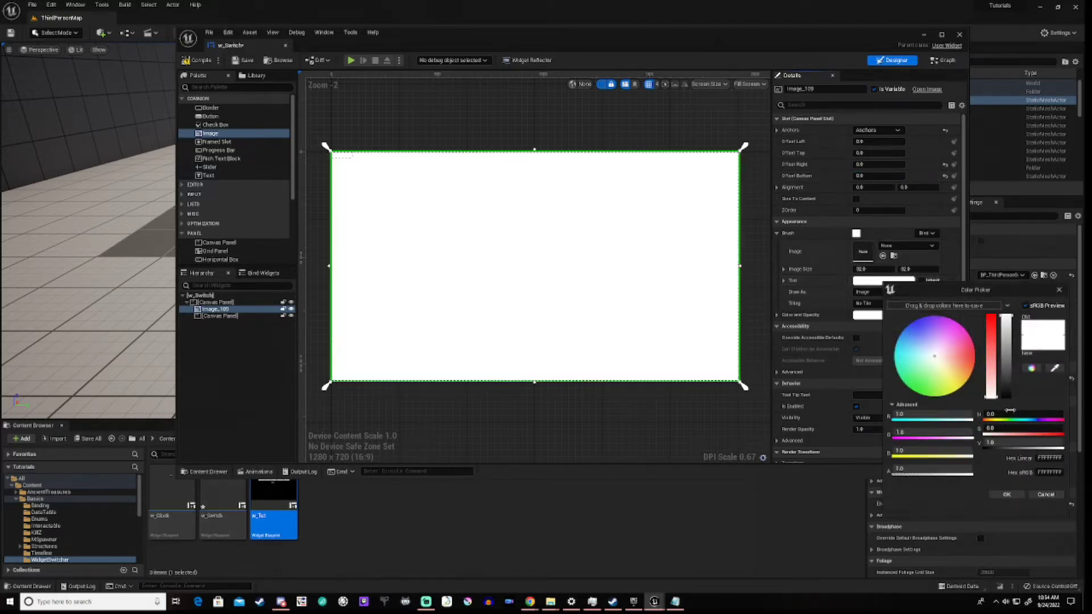
drag(1005, 398, 1006, 407)
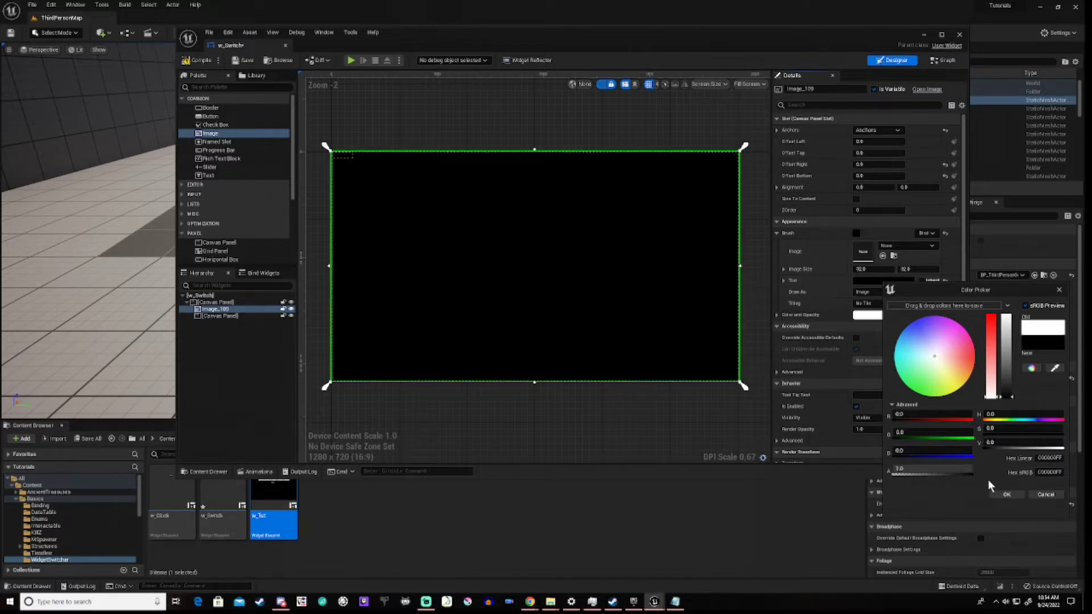
click(1002, 494)
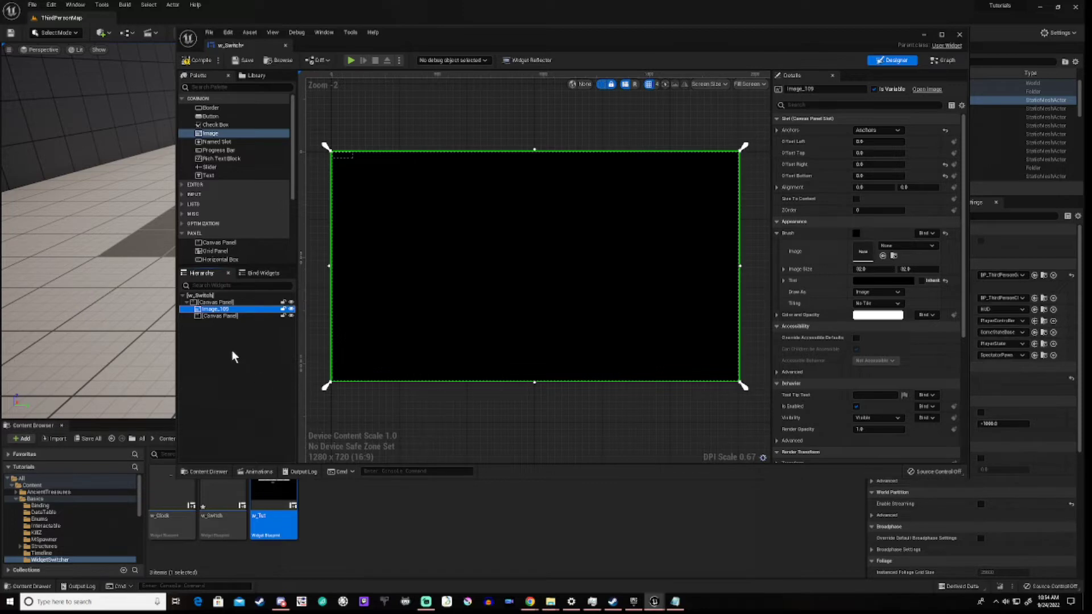
Put a Vertical Box inside the inner Canvas Panel and a Horizontal Box inside the Vertical Box
click(227, 316)
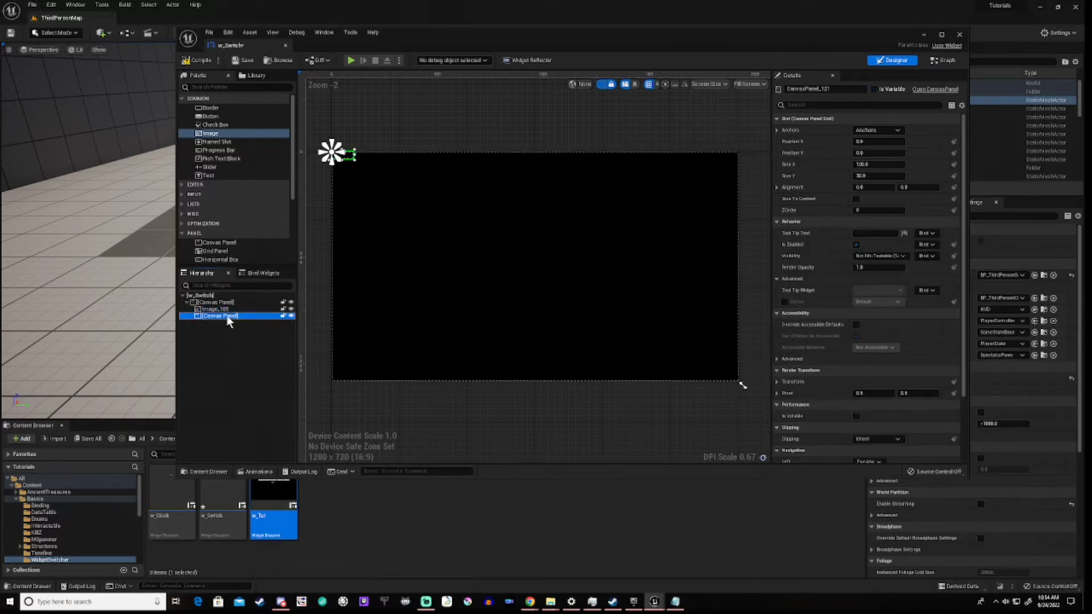
scroll(211, 210, down, 3)
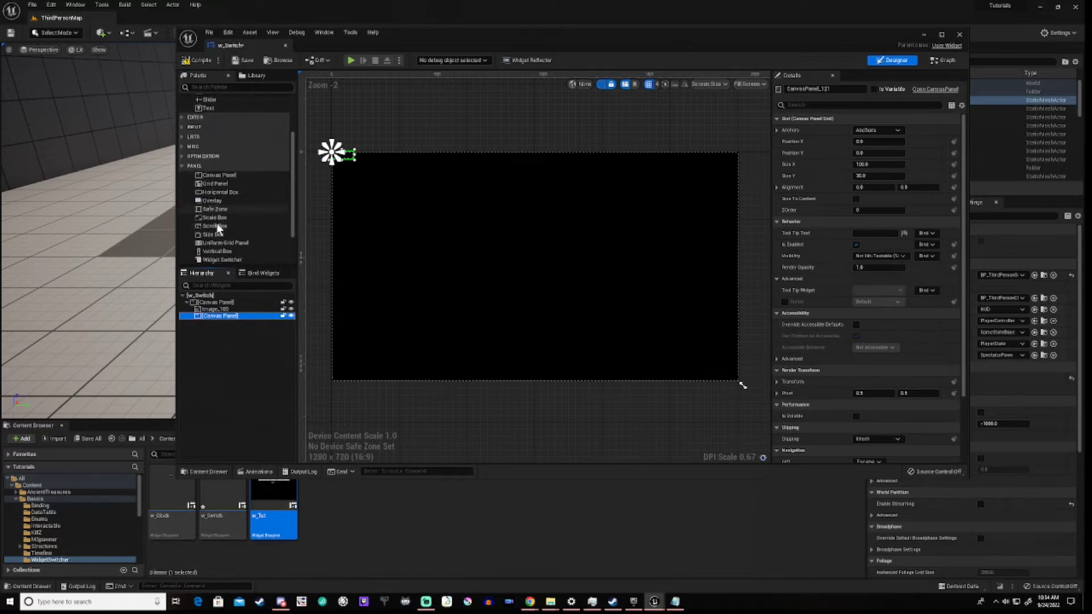
scroll(213, 236, down, 2)
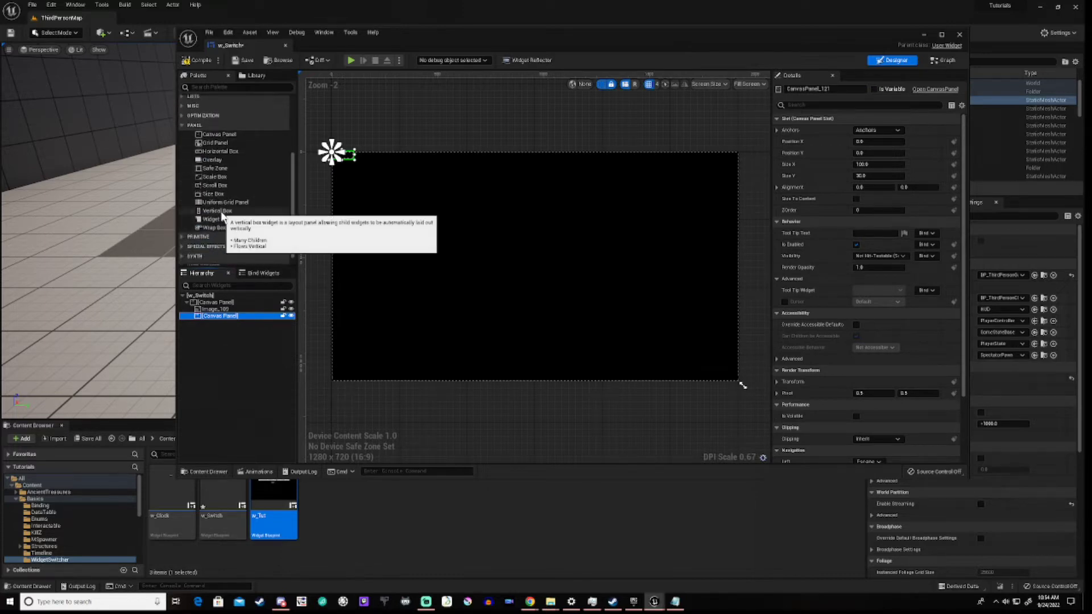
drag(217, 211, 245, 320)
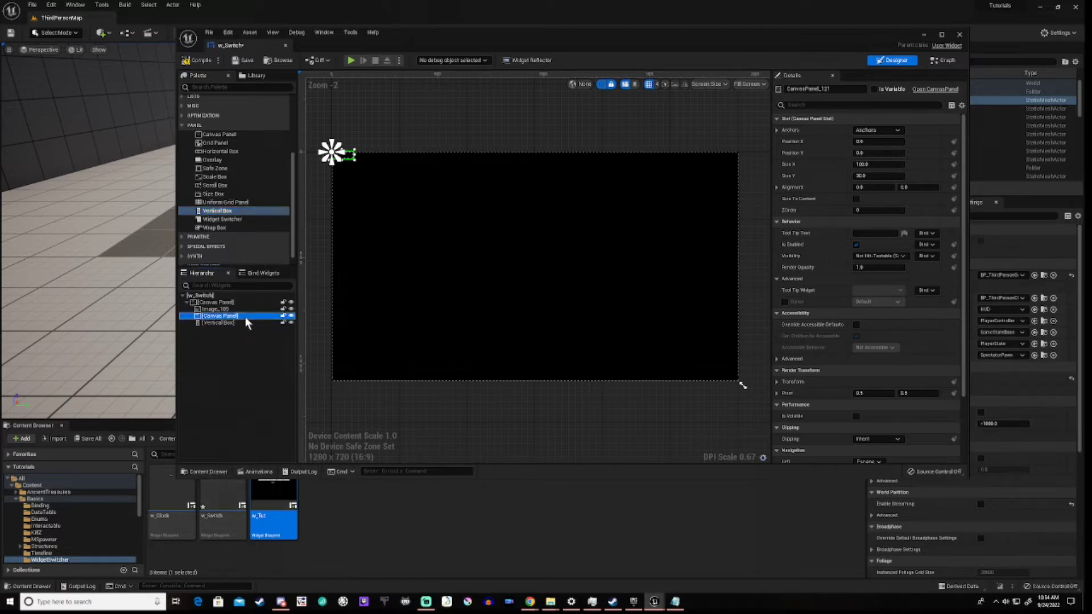
click(220, 322)
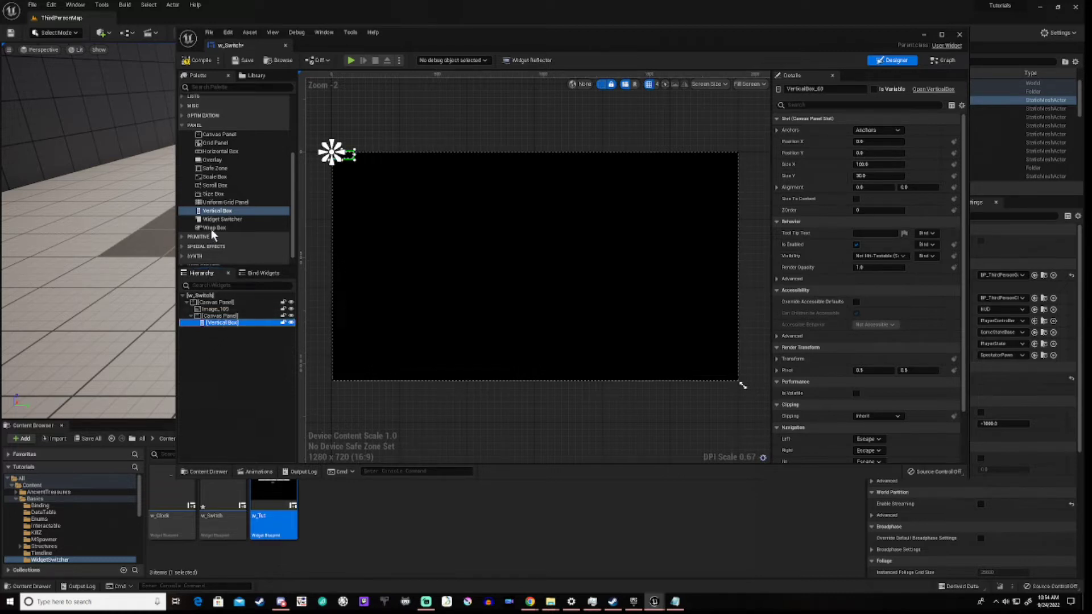
drag(220, 151, 234, 324)
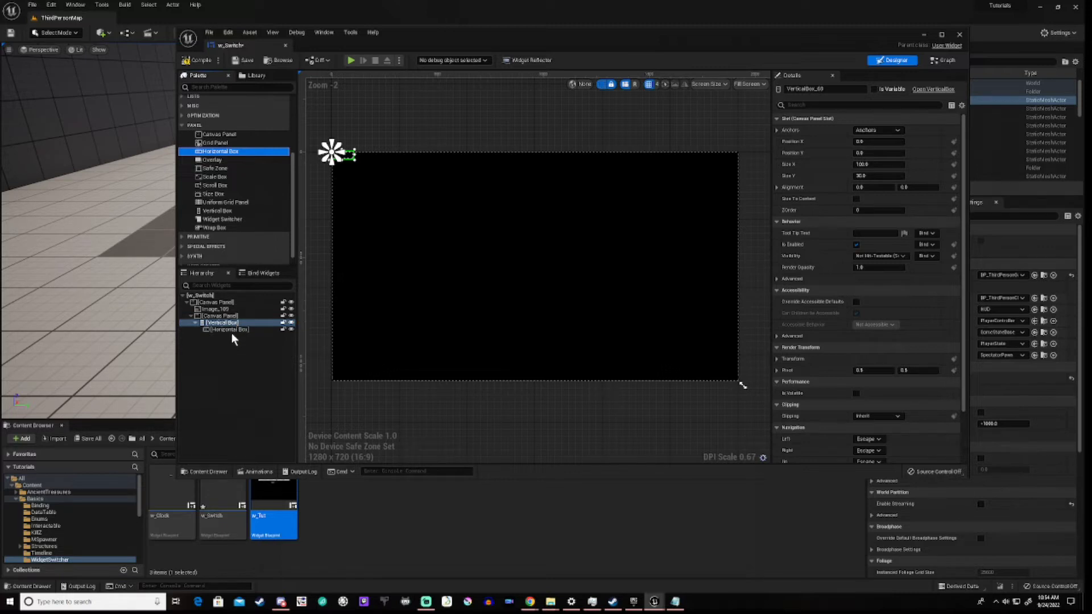
scroll(225, 196, up, 4)
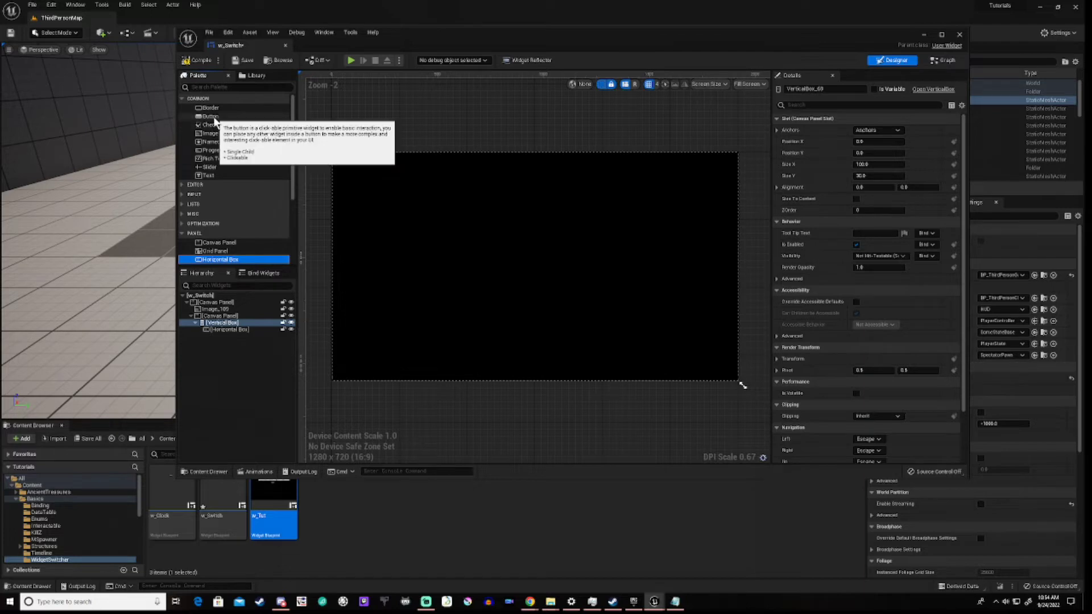
drag(219, 117, 234, 124)
Place a Button in the Horizontal Box and put a Text label inside it
drag(241, 310, 234, 330)
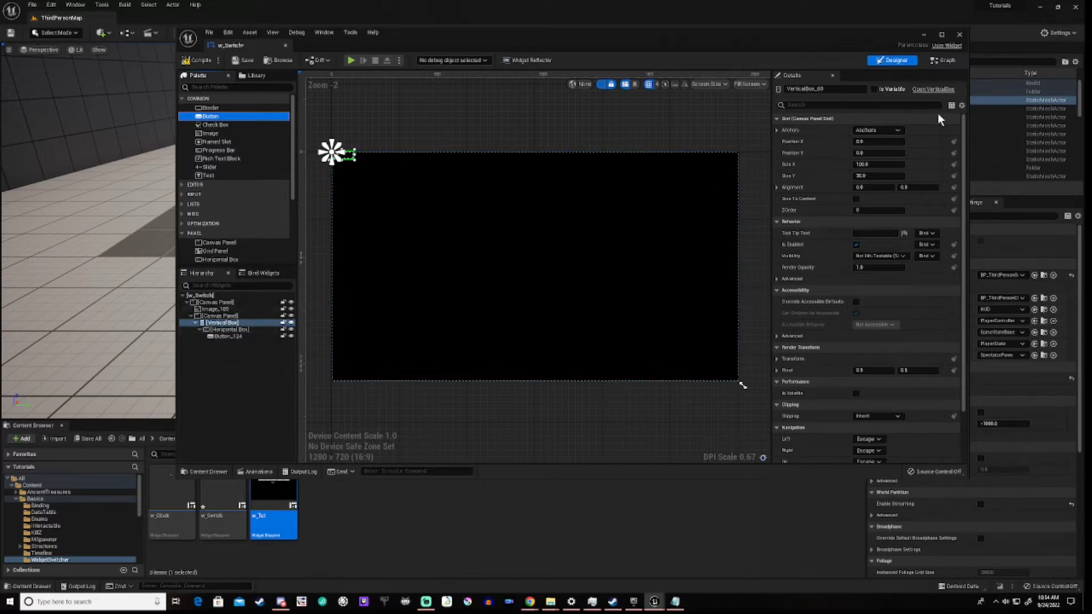
click(228, 337)
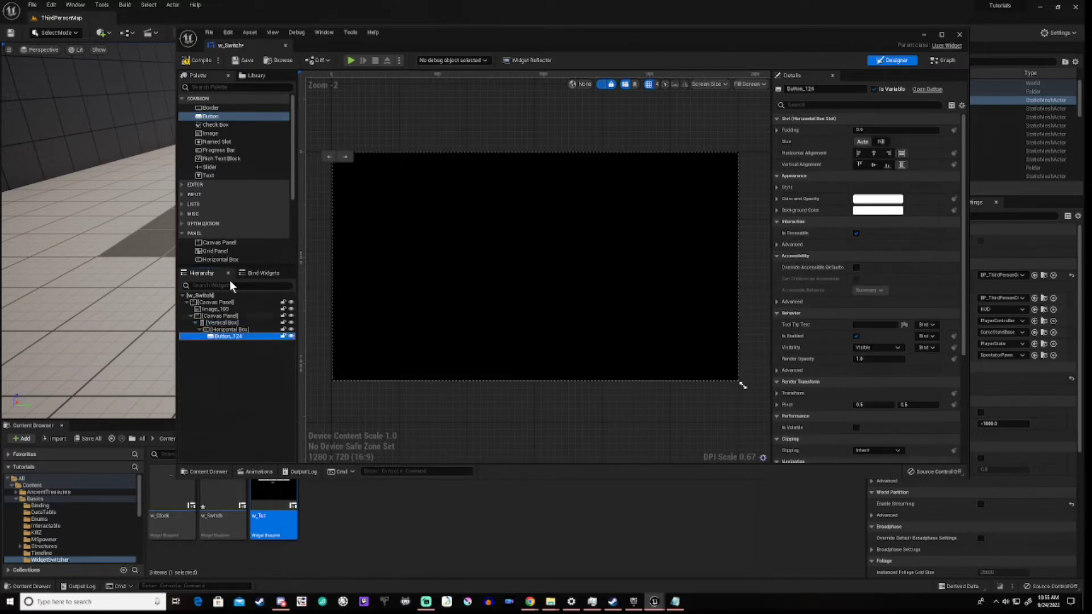
drag(207, 177, 233, 340)
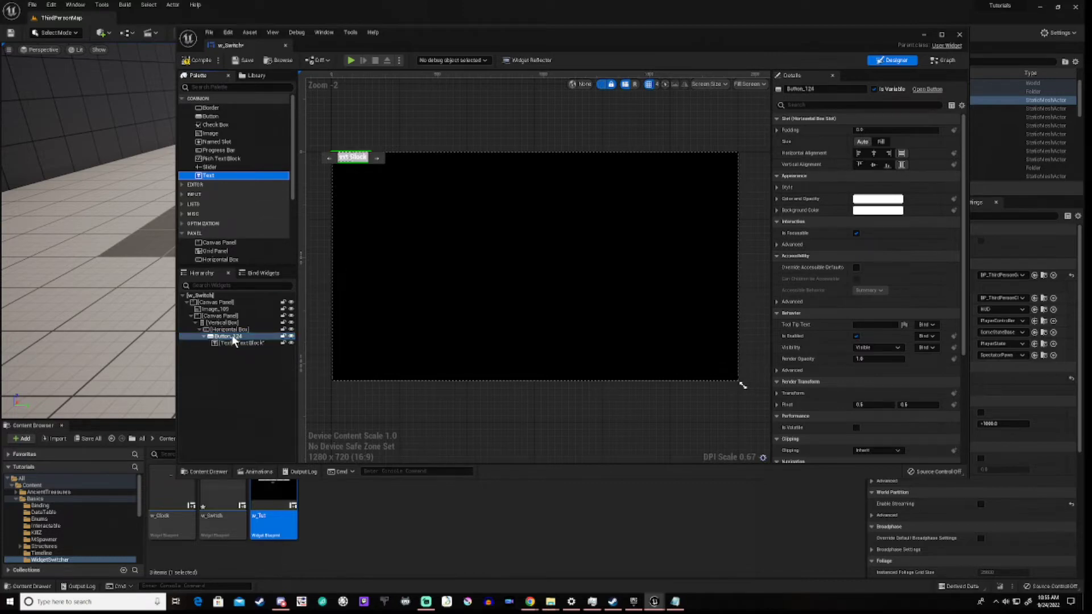
click(235, 370)
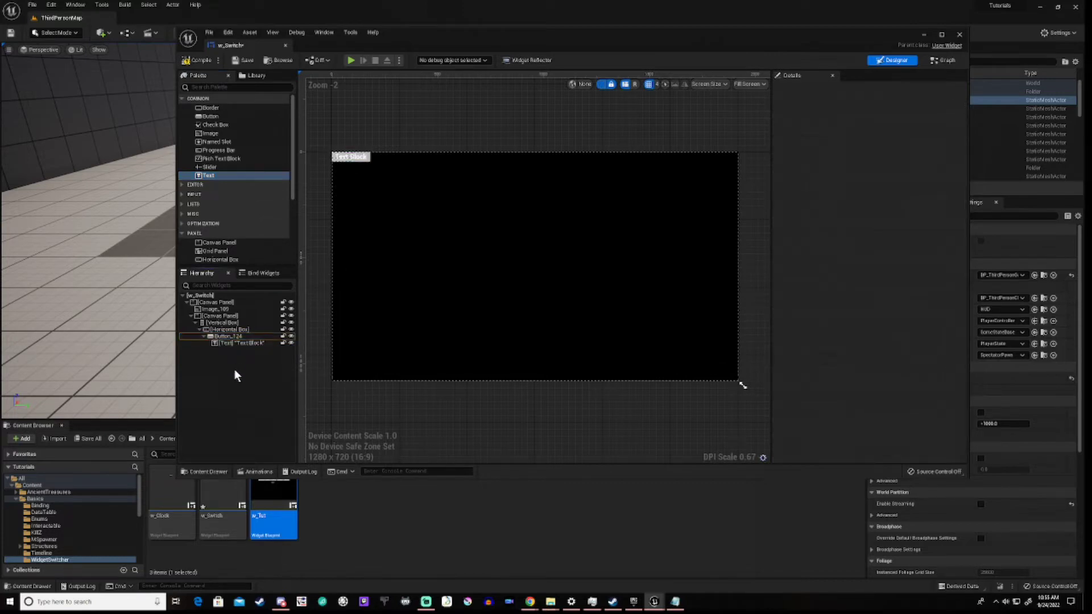
click(234, 333)
Duplicate the labelled button four times to get a row of five buttons
right_click(230, 340)
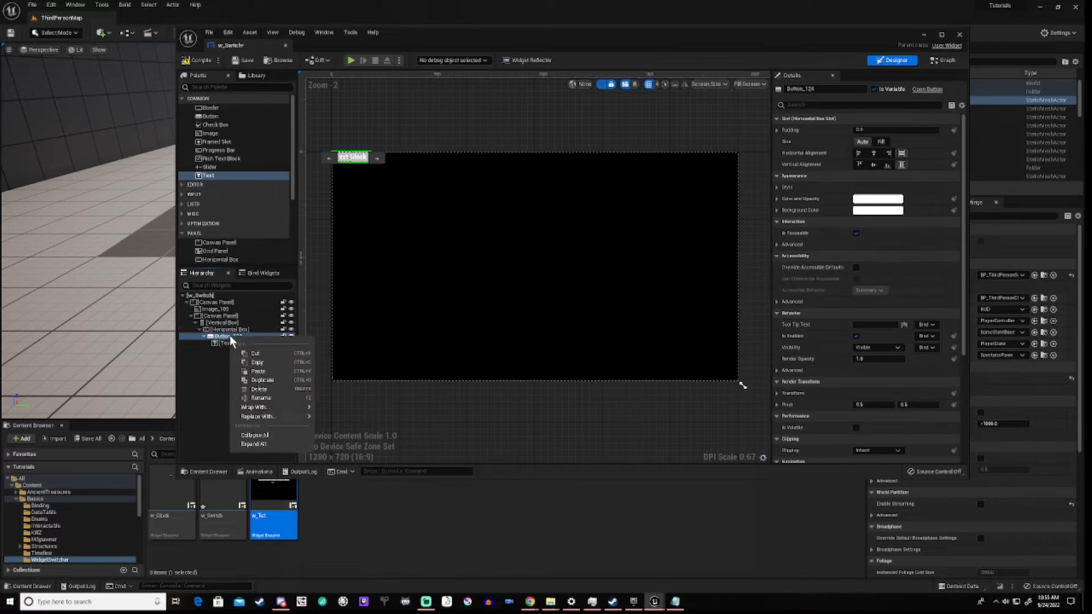
click(257, 380)
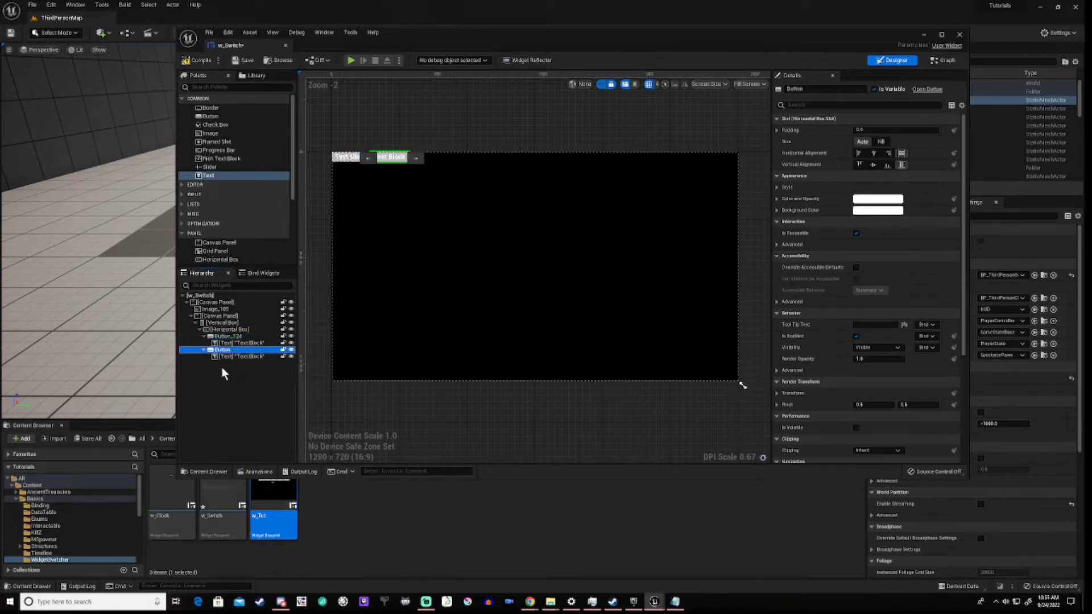
right_click(233, 351)
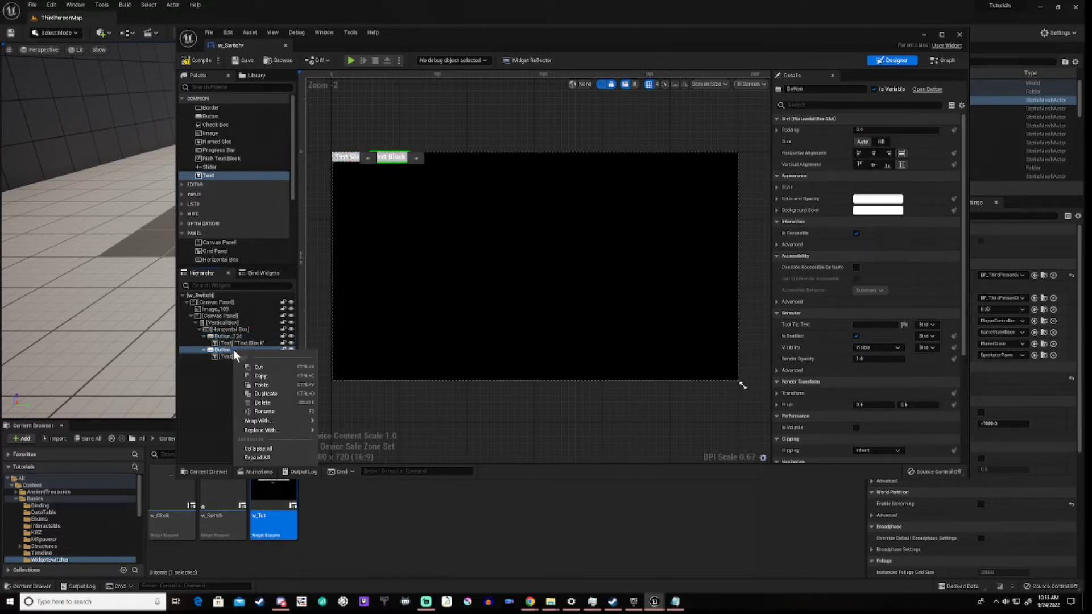
click(265, 393)
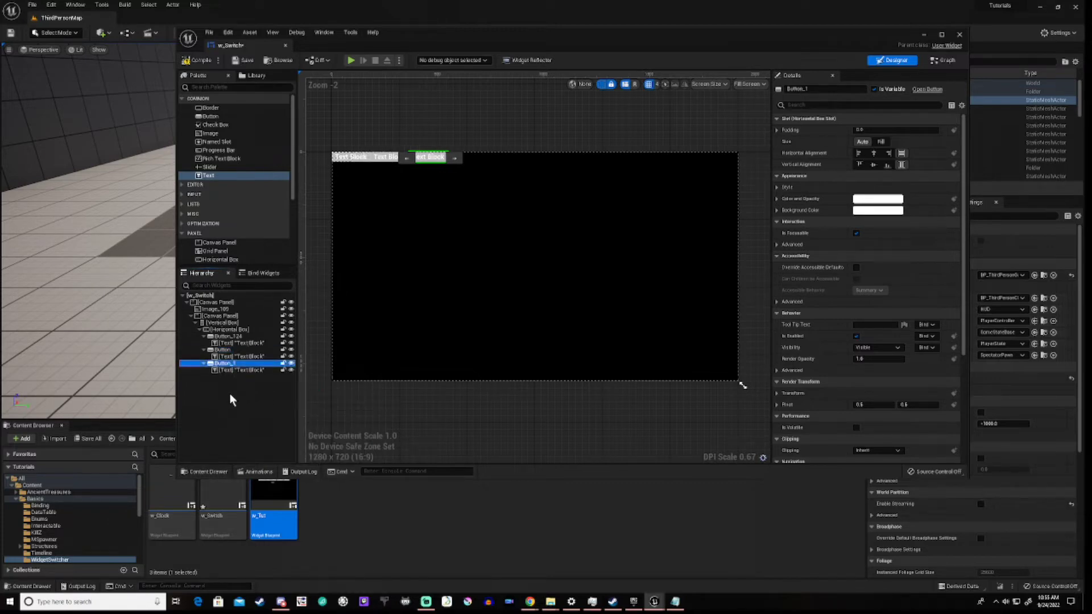
right_click(234, 364)
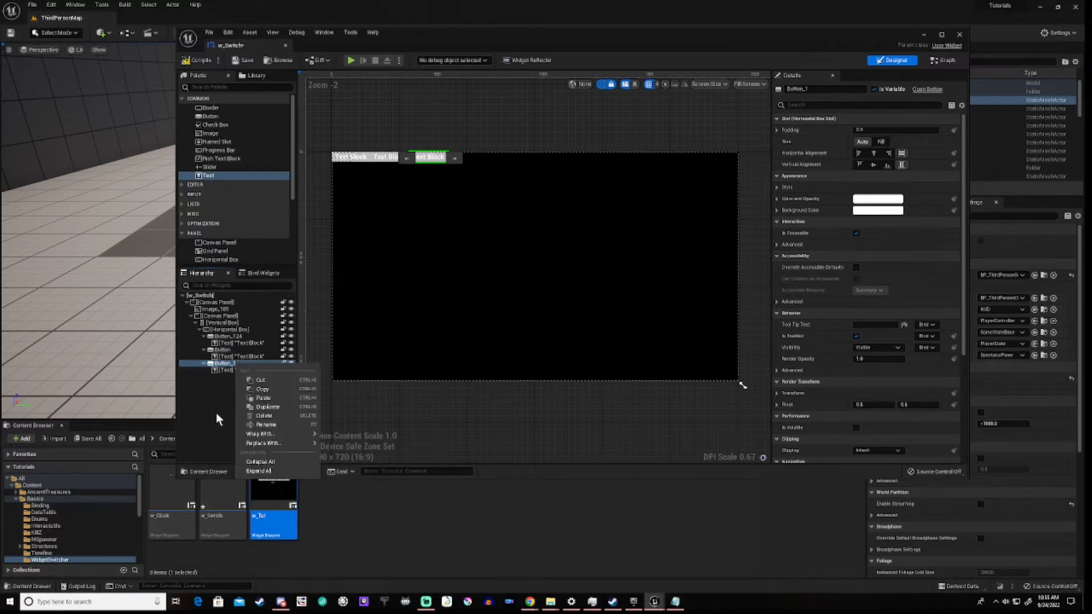
click(269, 407)
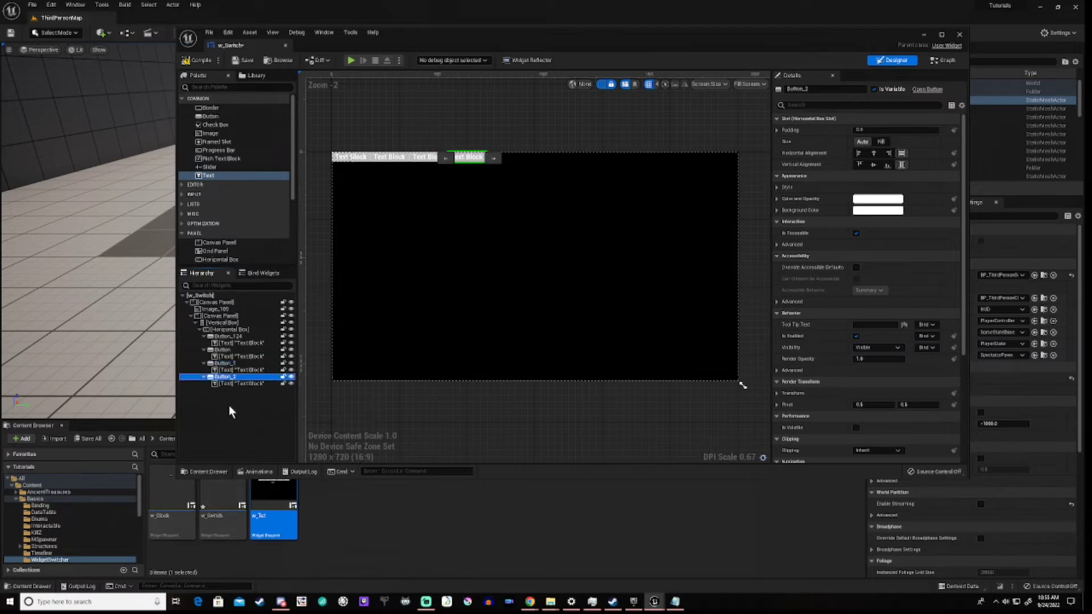
right_click(230, 376)
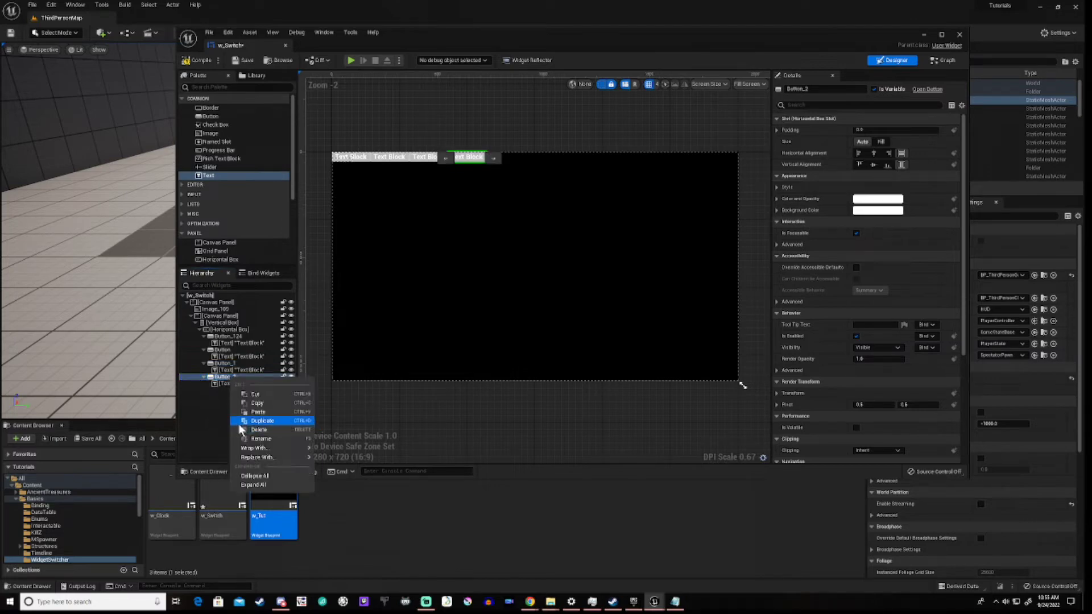
click(259, 421)
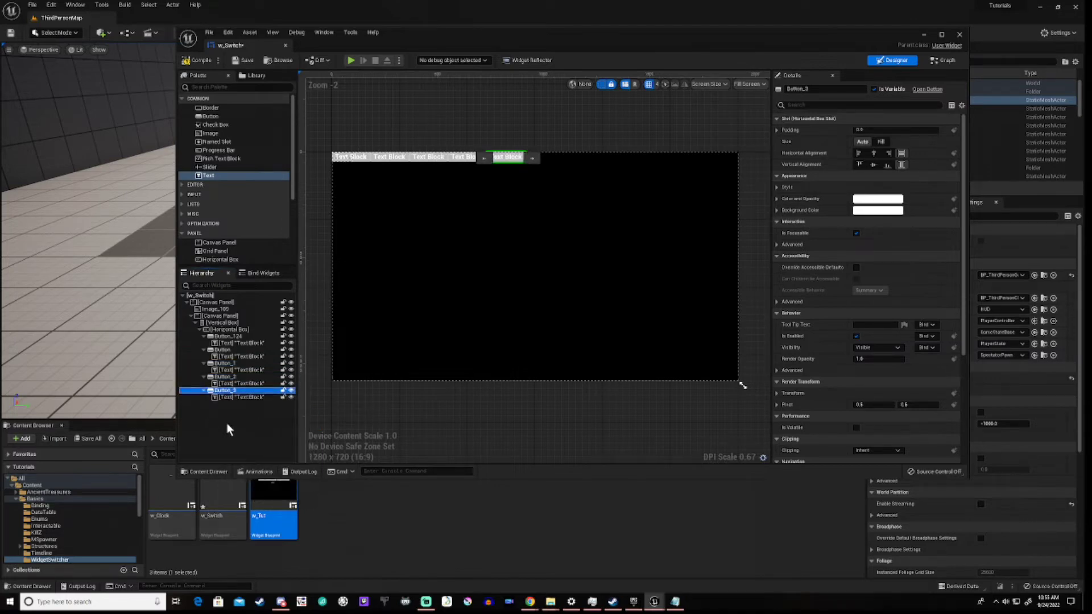
Set the first three buttons' text labels to A, B and C
click(234, 343)
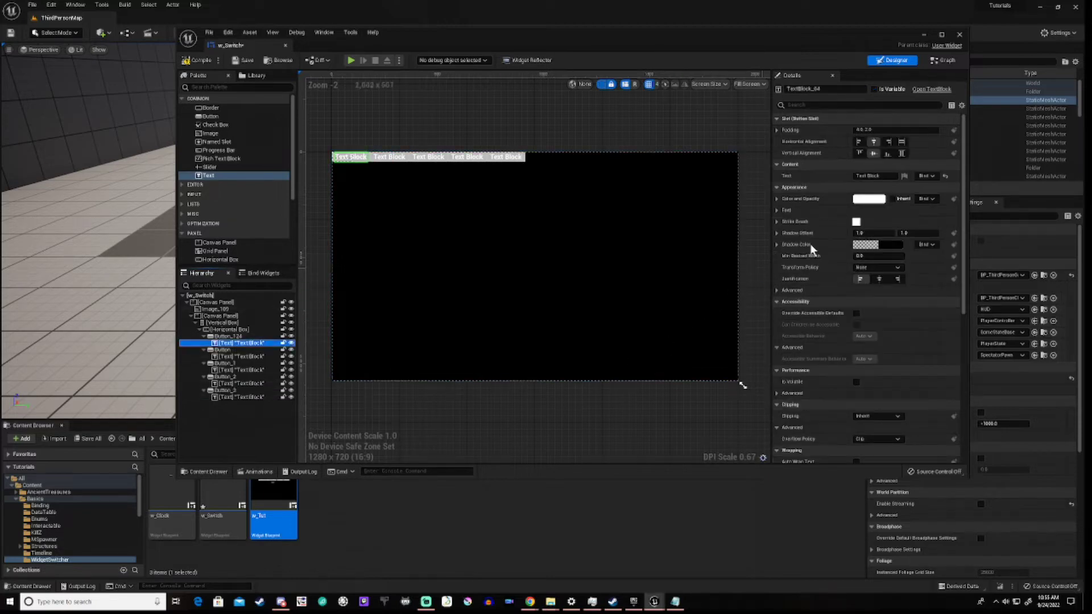
click(869, 176)
text(A)
key(Return)
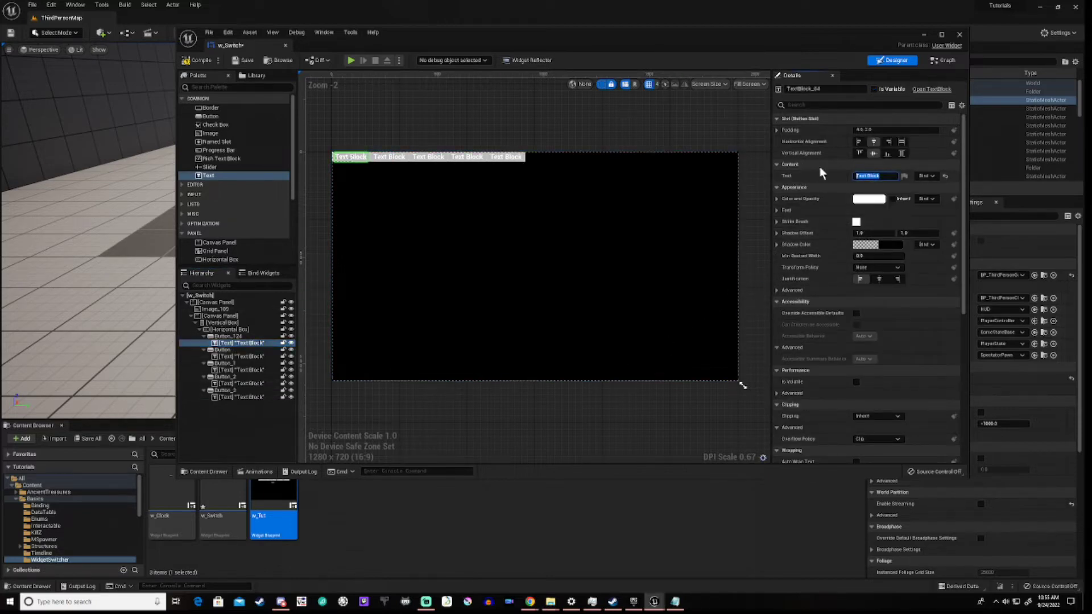
click(235, 356)
click(870, 175)
text(B)
key(Return)
click(234, 370)
click(870, 176)
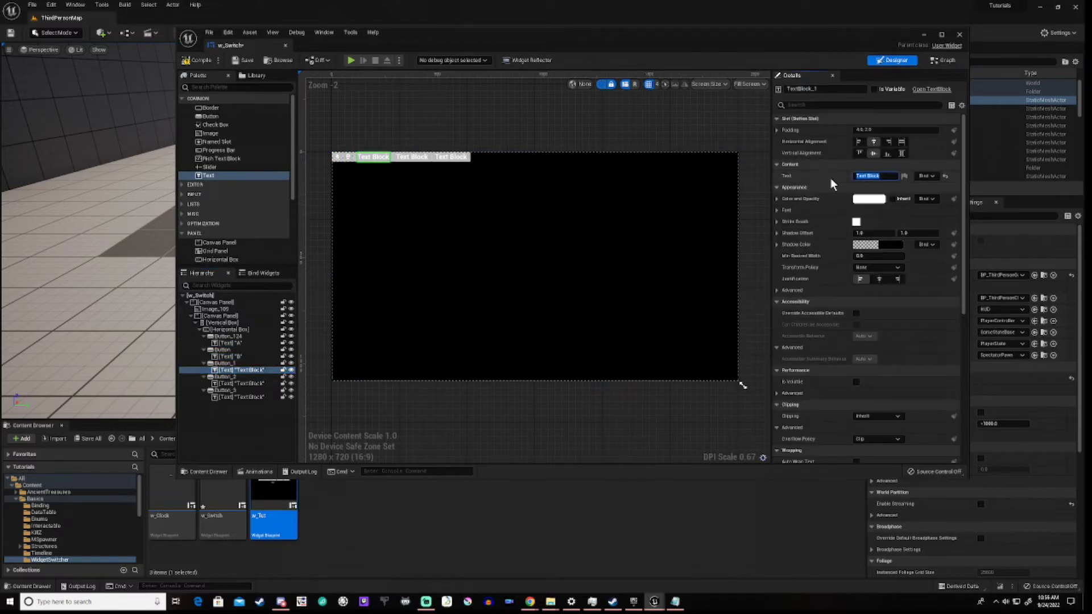
text(C)
key(Return)
Set the fourth and fifth buttons' text labels to D and E
click(234, 384)
click(870, 176)
text(D)
key(Return)
click(235, 397)
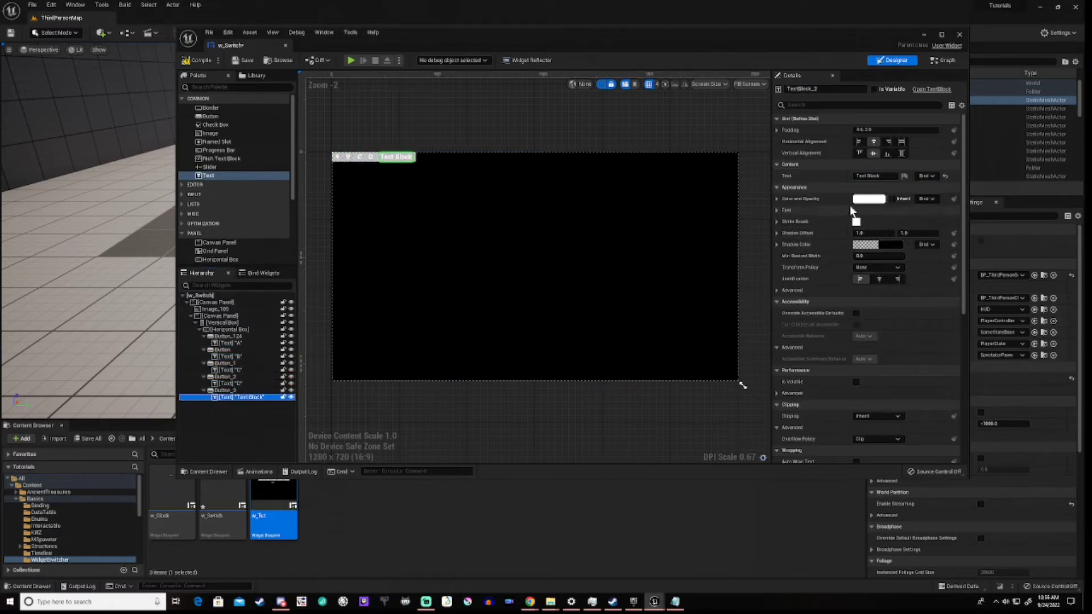
click(870, 176)
text(E)
key(Return)
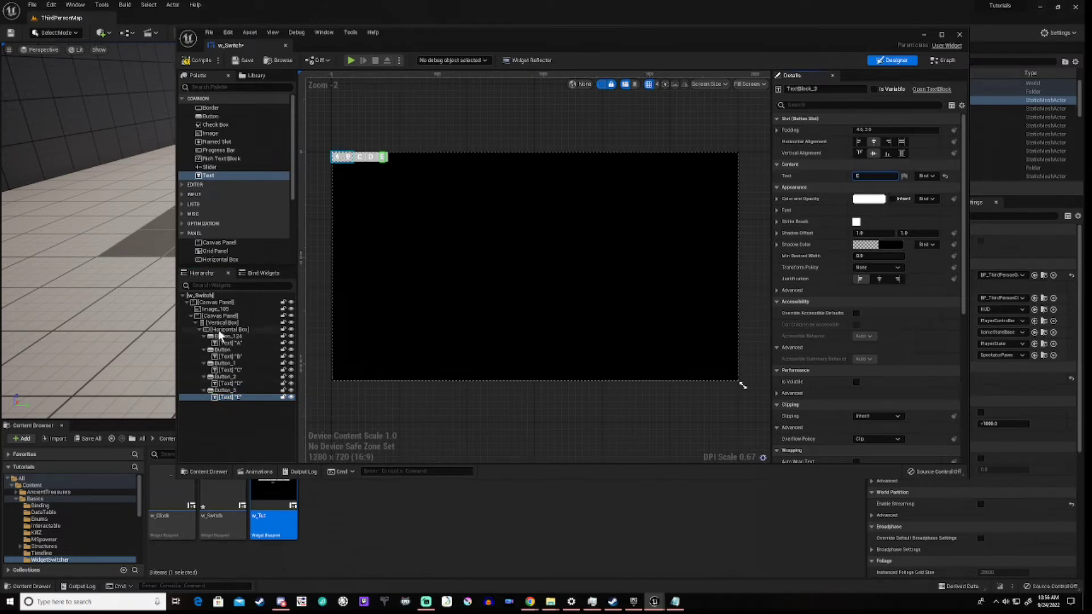
click(222, 330)
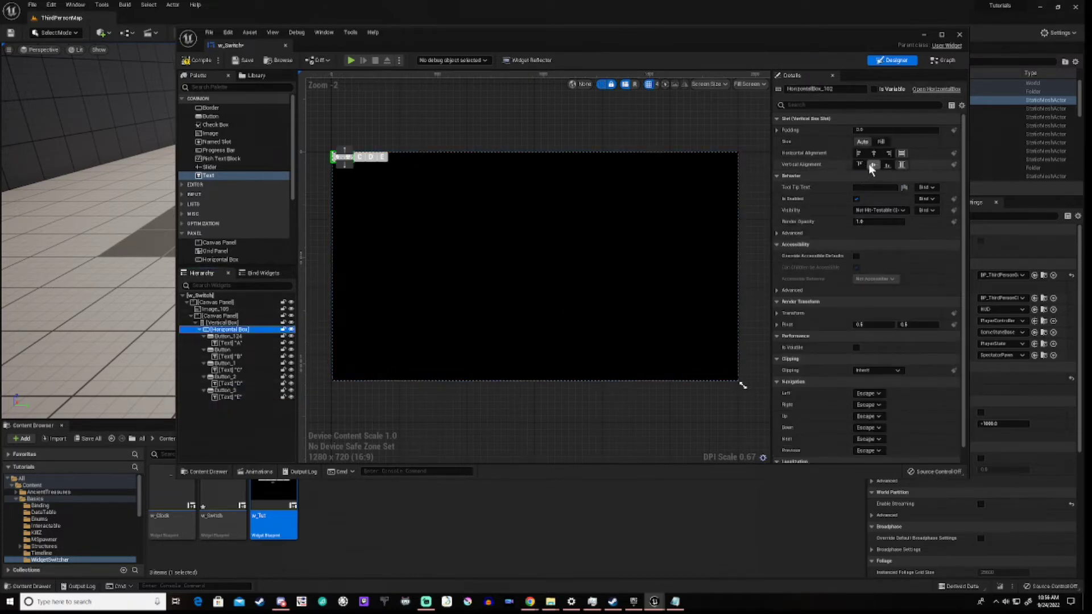
click(881, 142)
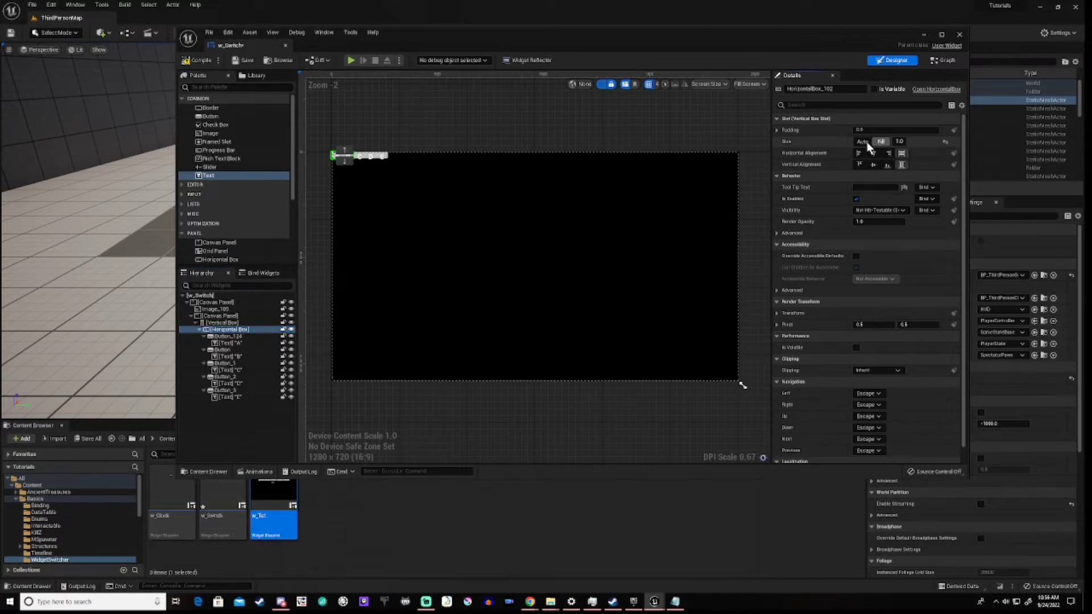
click(863, 141)
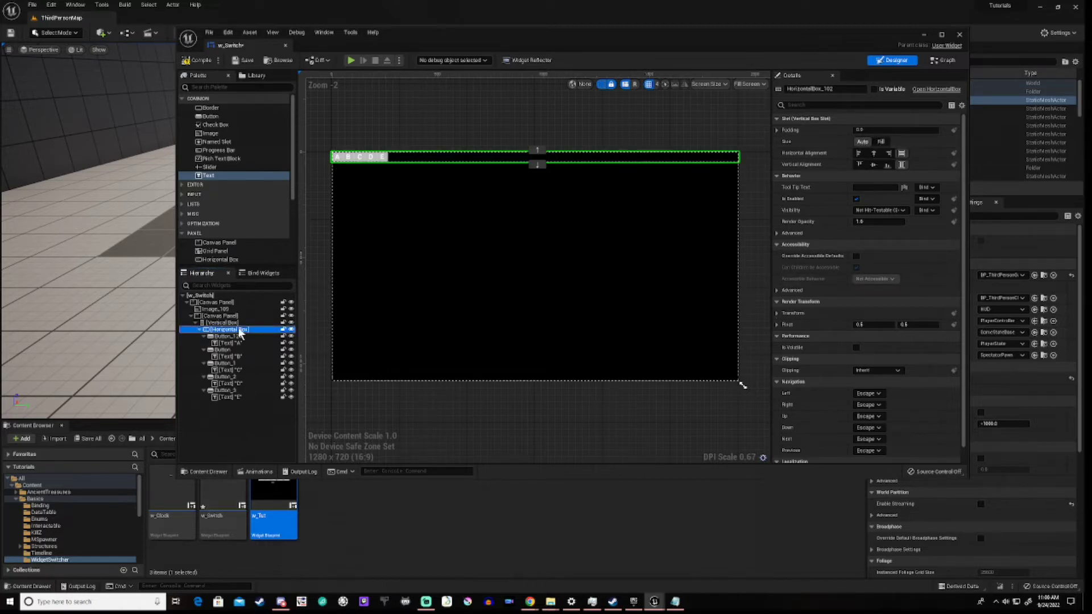
click(227, 337)
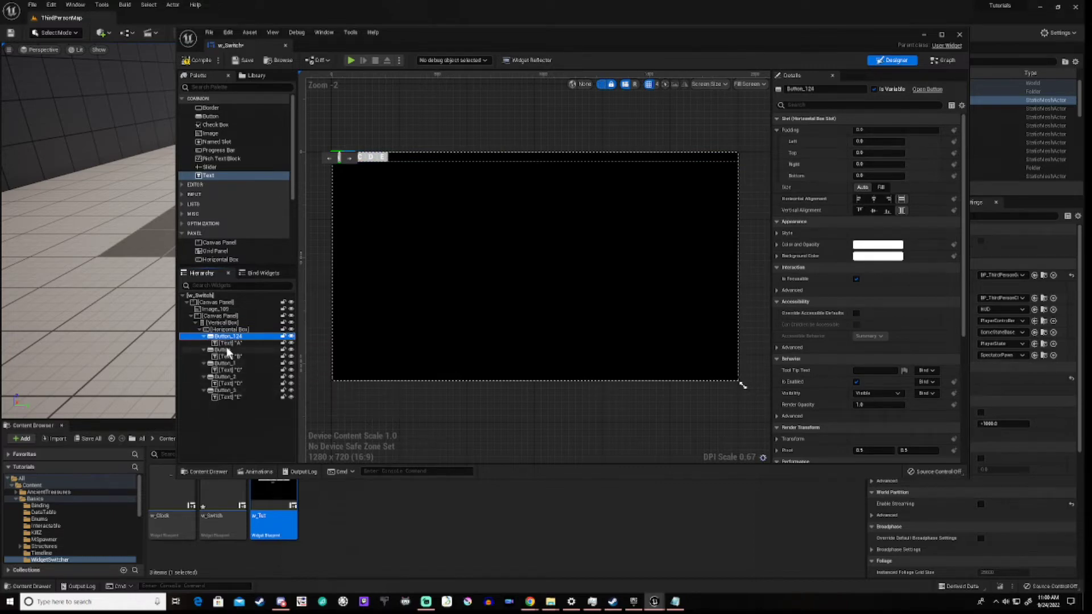
Multi-select the five letter buttons and set their Padding Right to 25
ctrl+click(226, 349)
ctrl+click(225, 363)
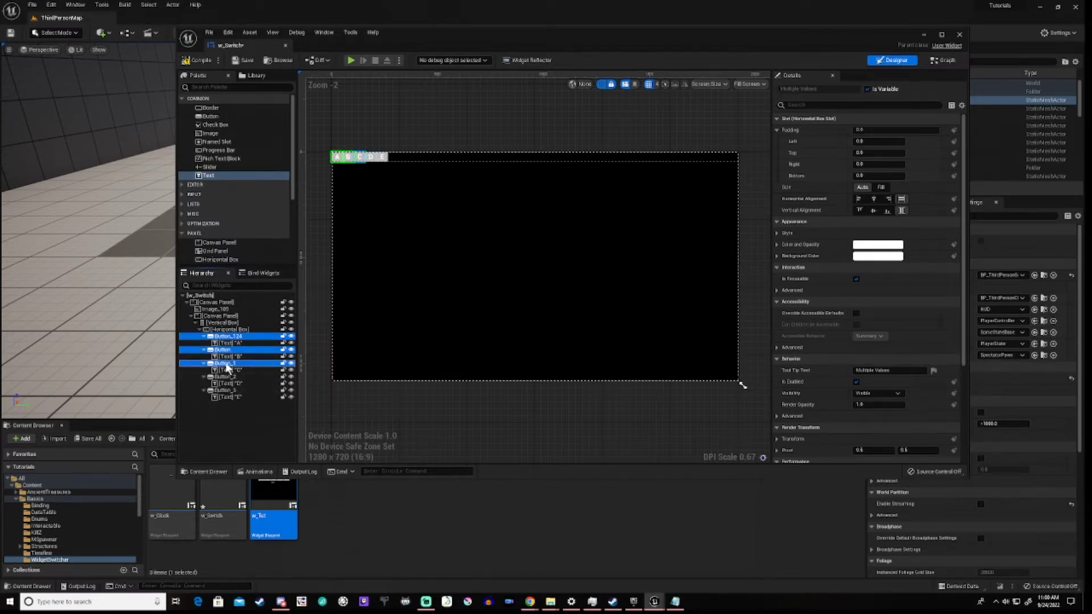
ctrl+click(227, 376)
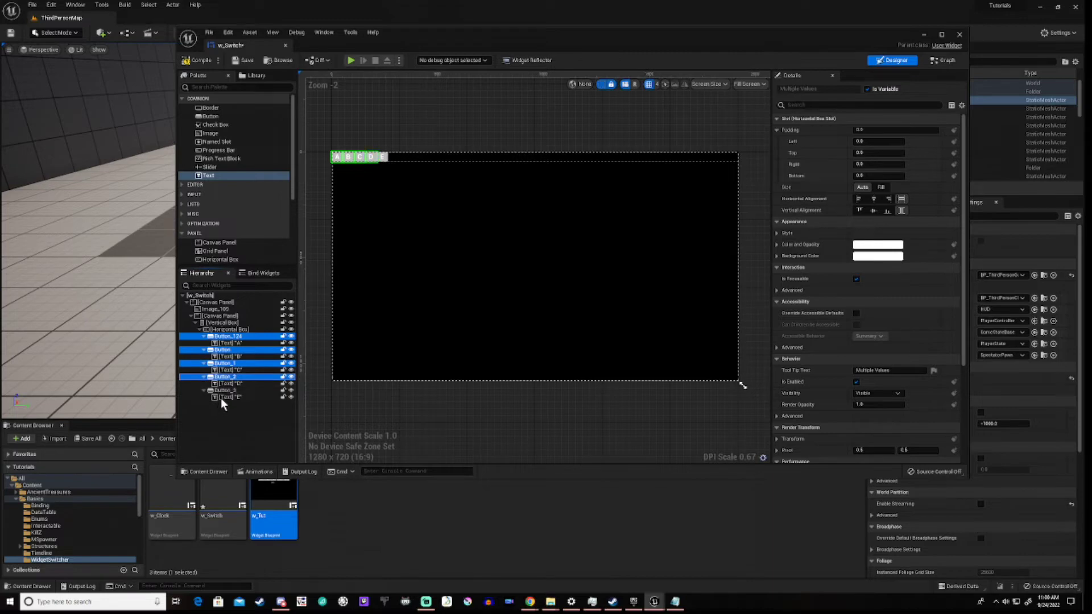
ctrl+click(226, 390)
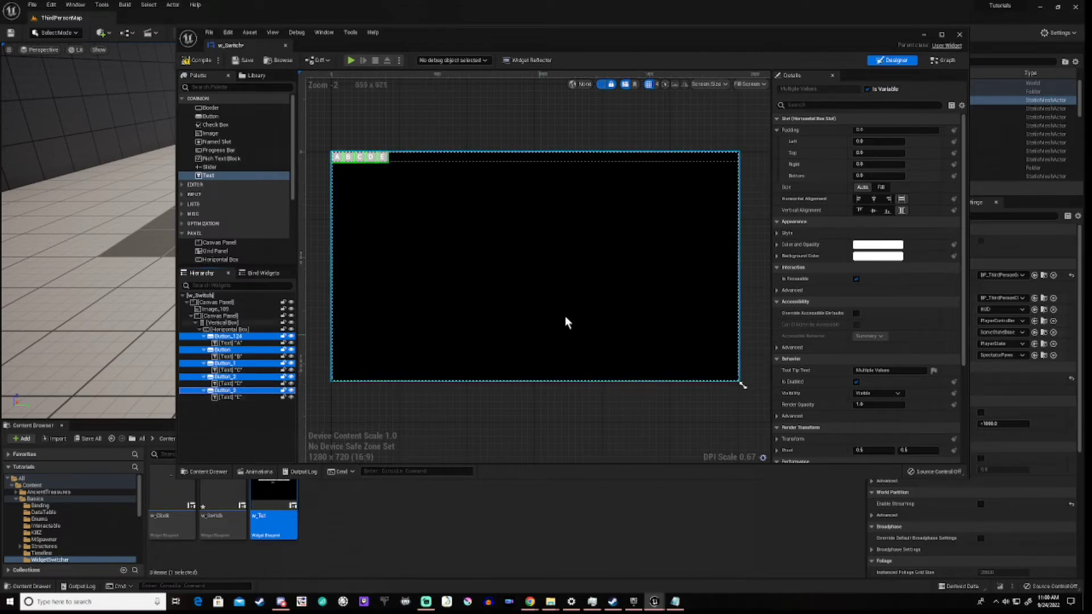
click(878, 163)
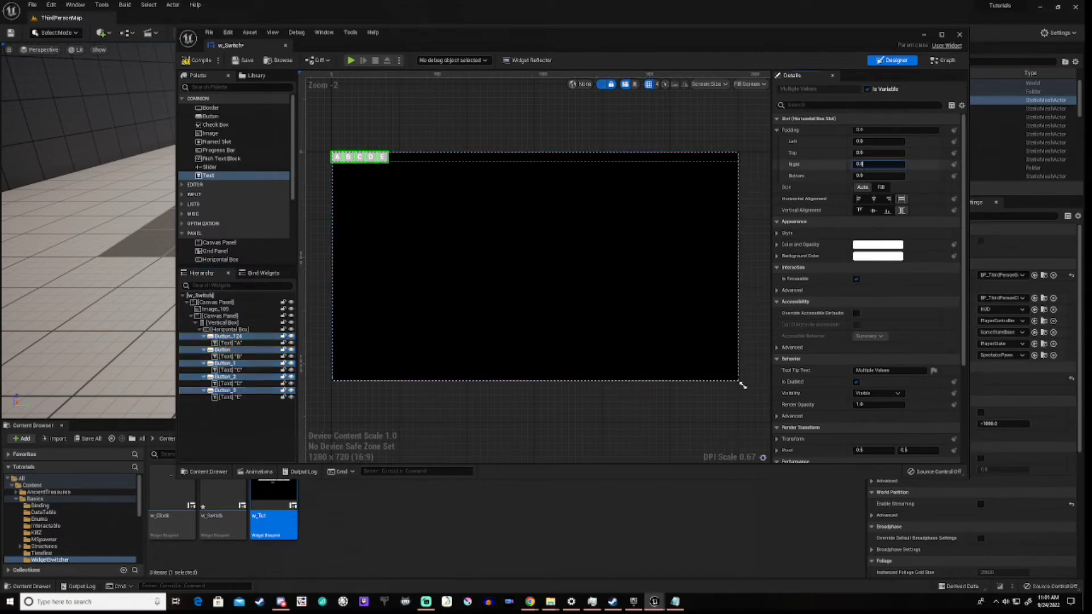
text(25)
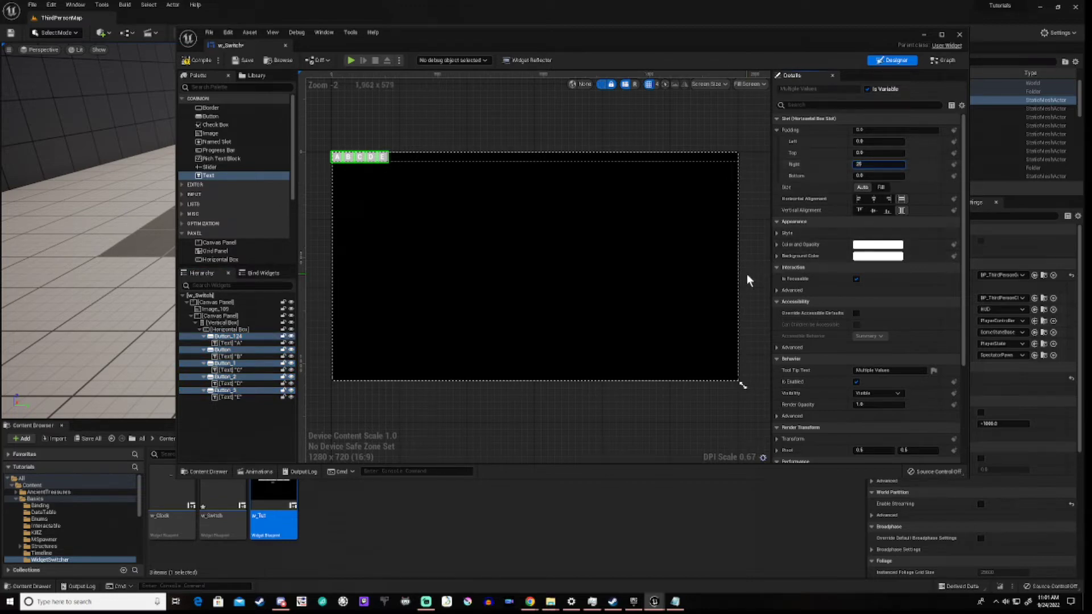
key(Return)
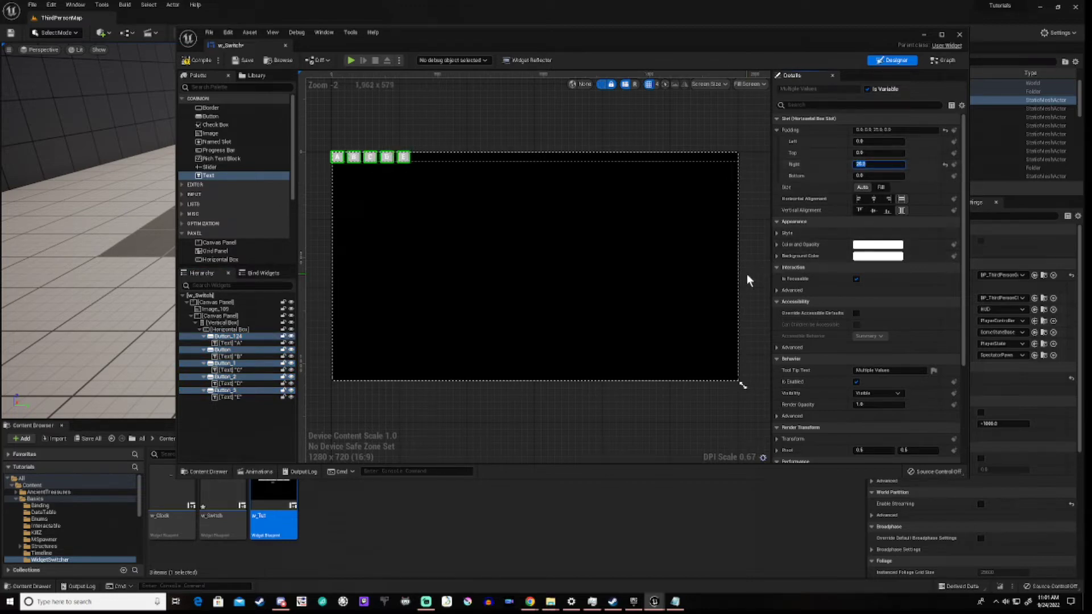
click(399, 411)
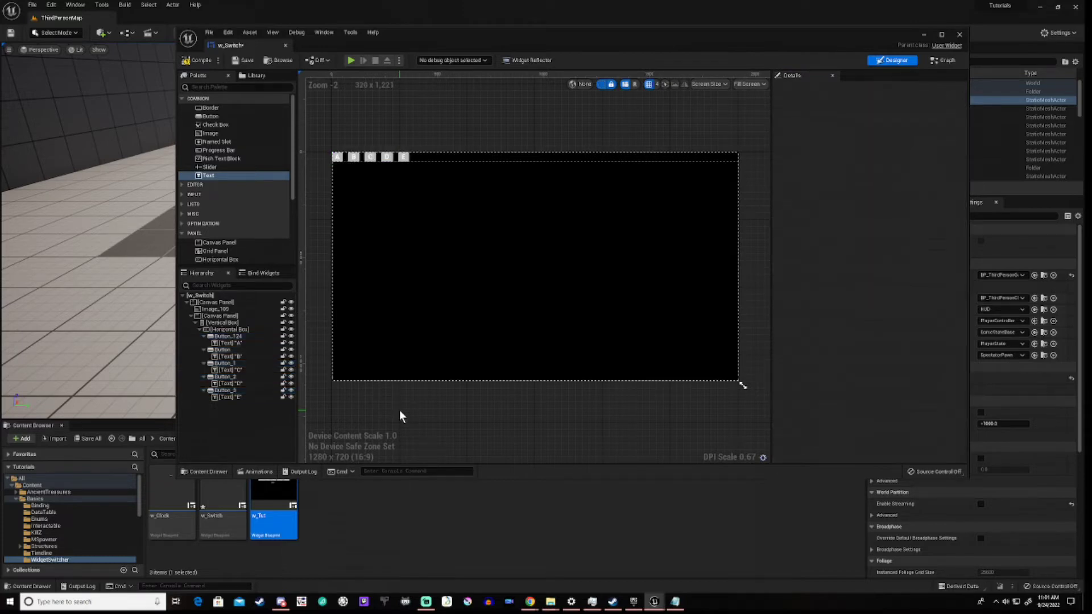
click(200, 330)
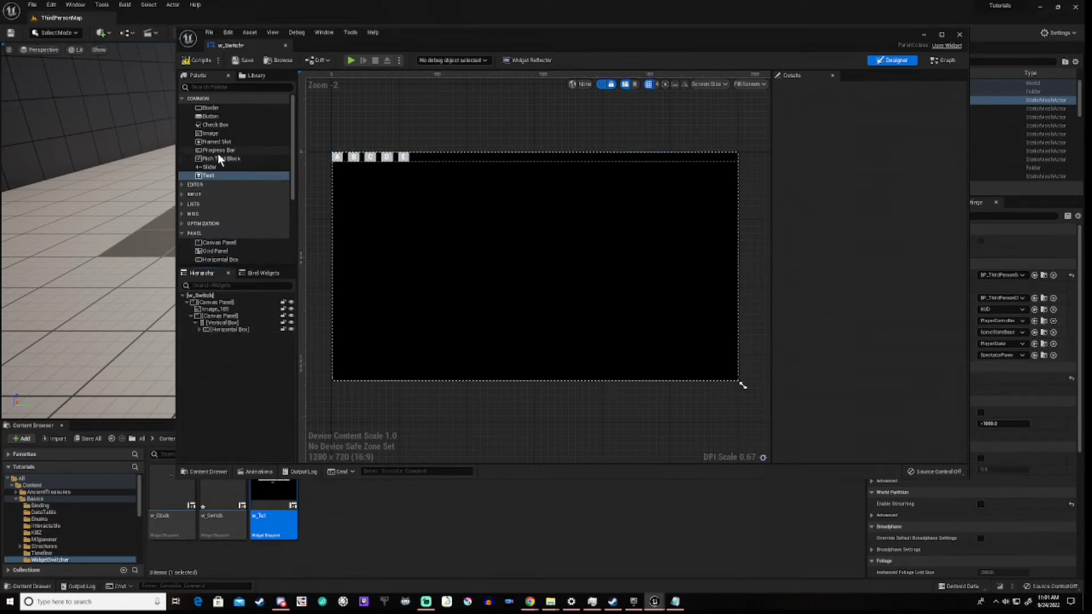
Add a second Horizontal Box below the button row and place a Widget Switcher inside it
scroll(217, 155, down, 4)
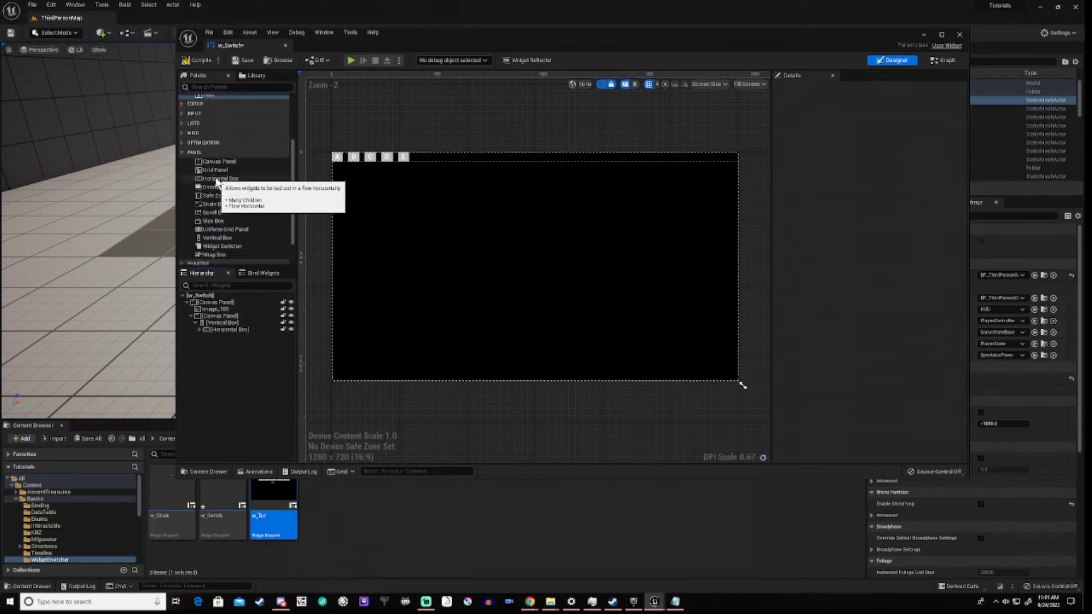
click(218, 180)
drag(217, 181, 225, 323)
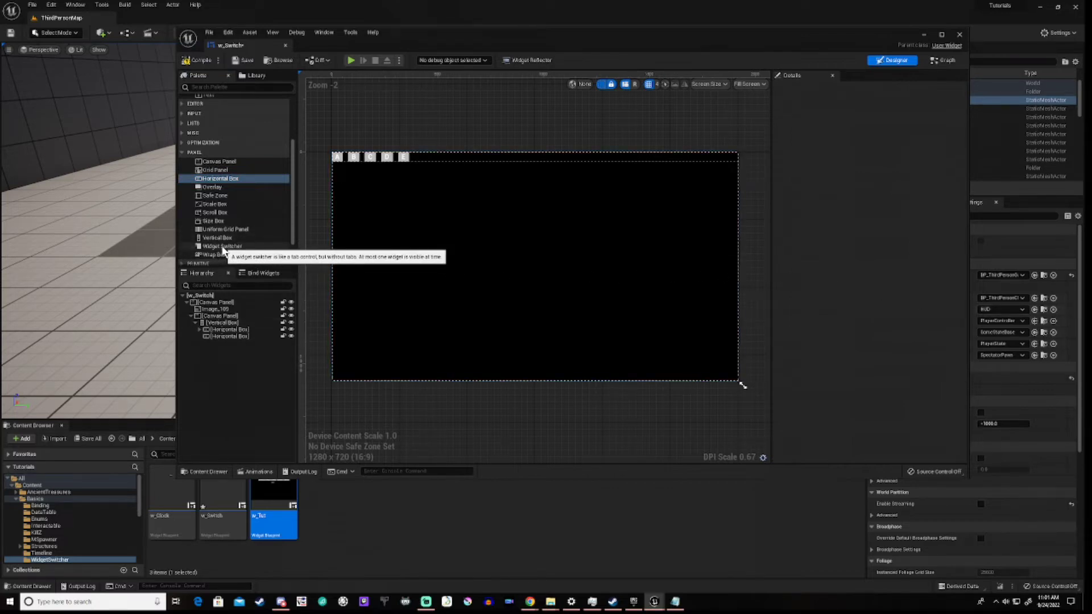
drag(222, 248, 237, 336)
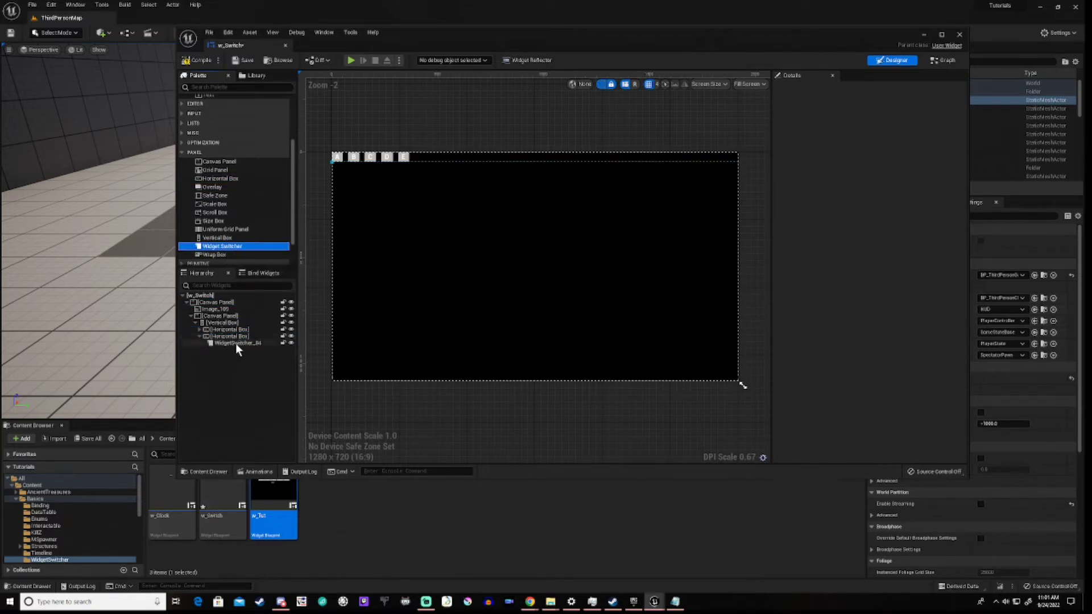
click(235, 343)
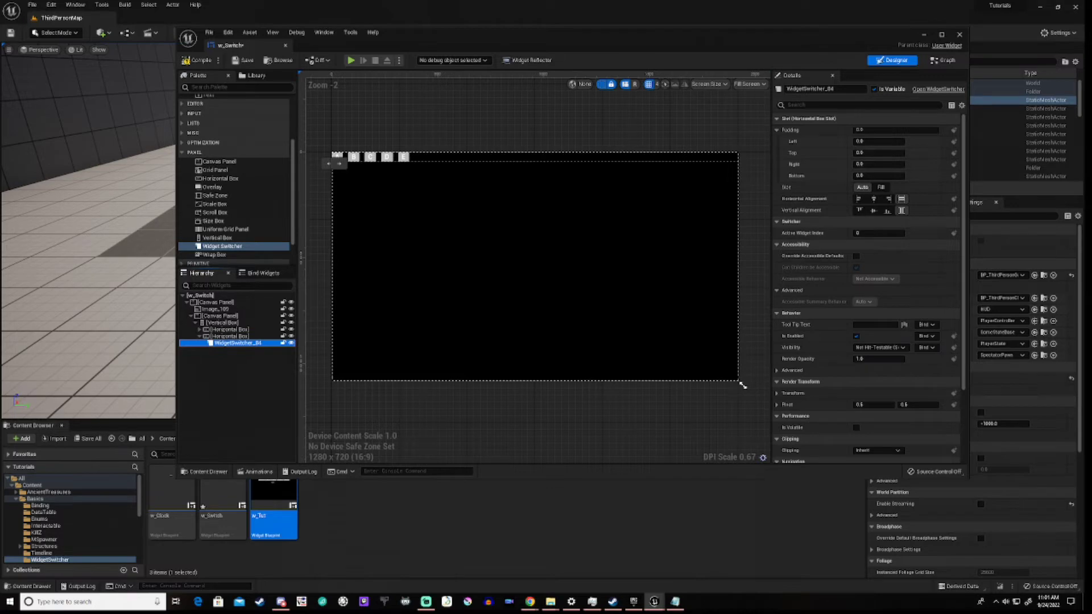
click(742, 385)
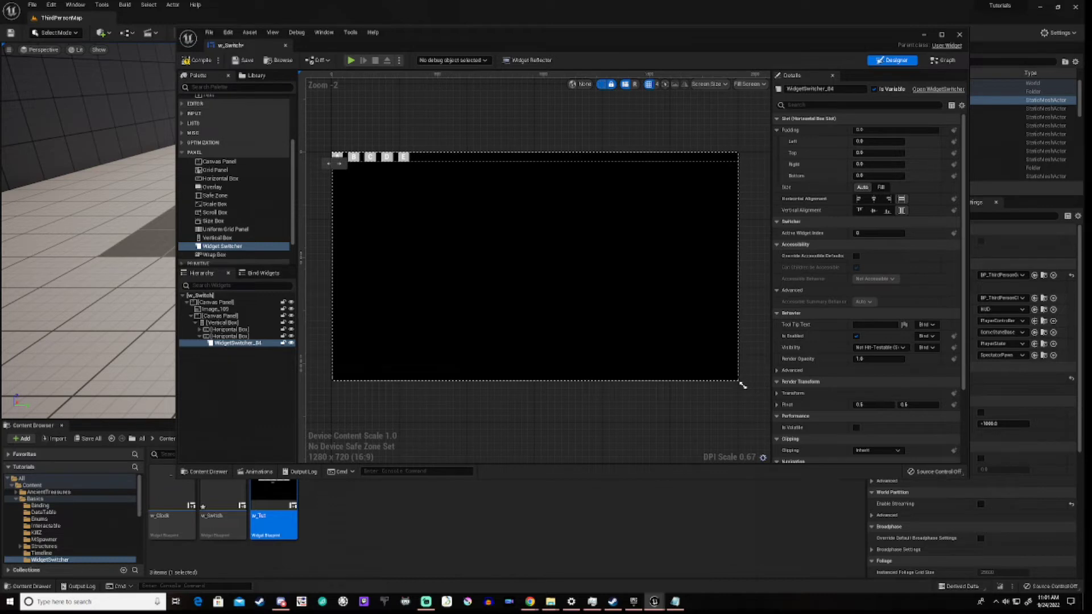
Set WidgetSwitcher_84's slot Size to Fill with horizontal and vertical centre alignment
click(880, 188)
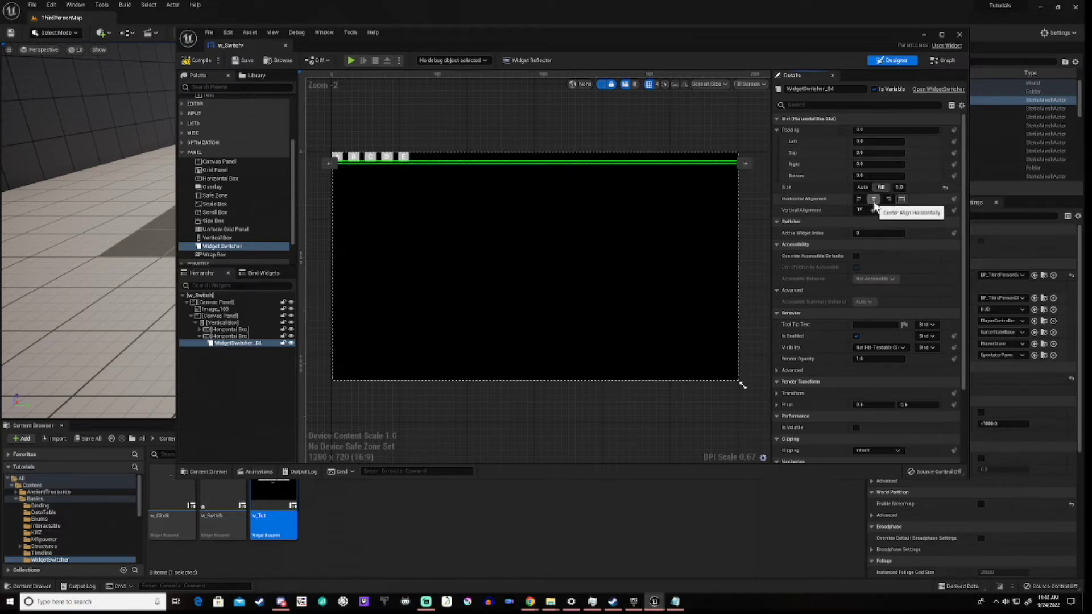
click(874, 200)
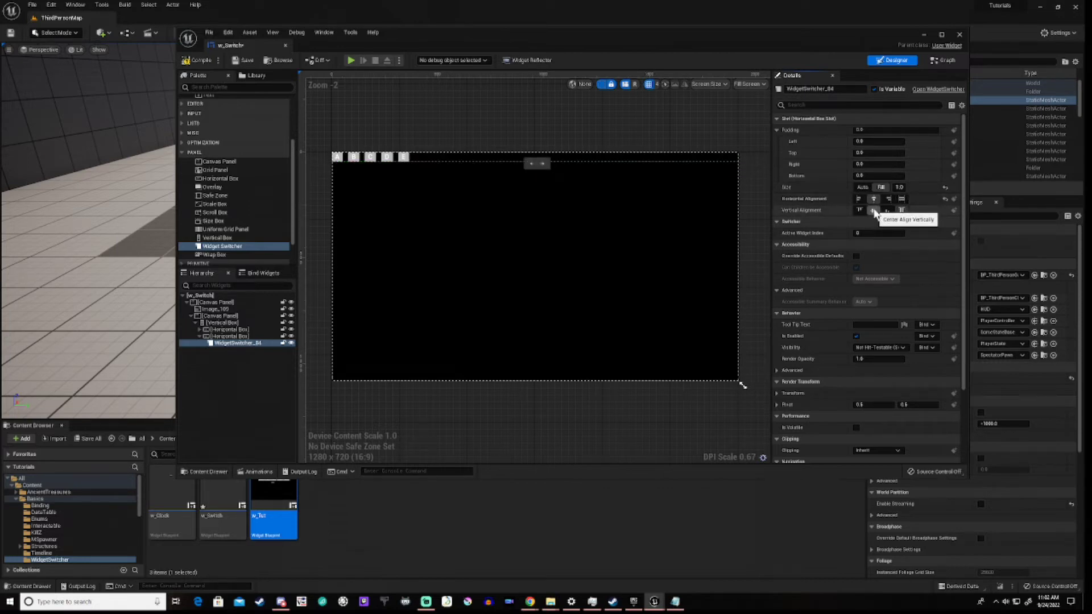
click(874, 211)
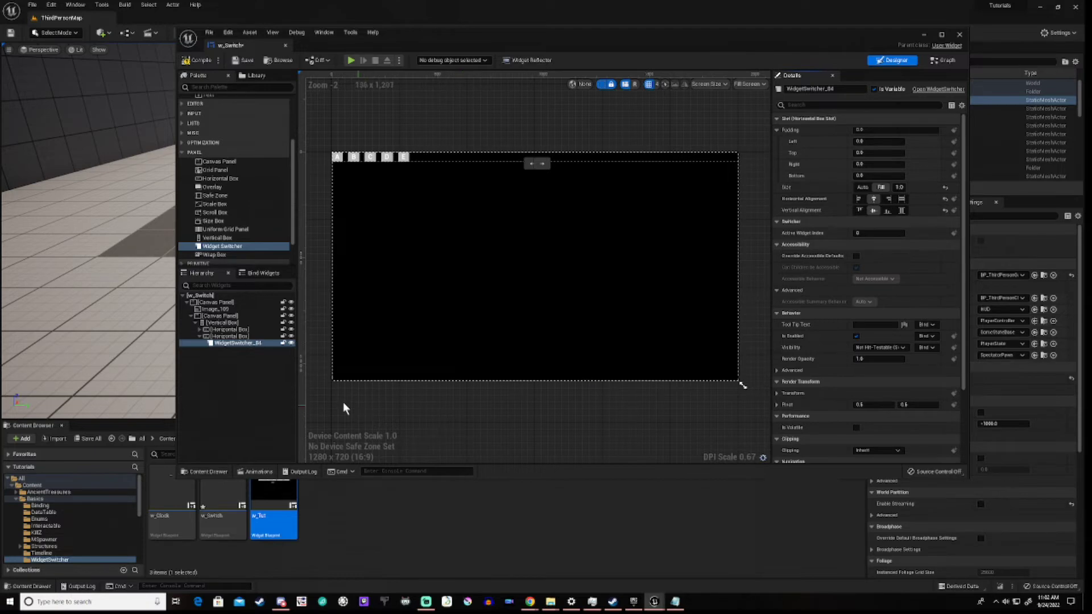
Drag a Size Box from the Palette into WidgetSwitcher_84 and select it
click(219, 223)
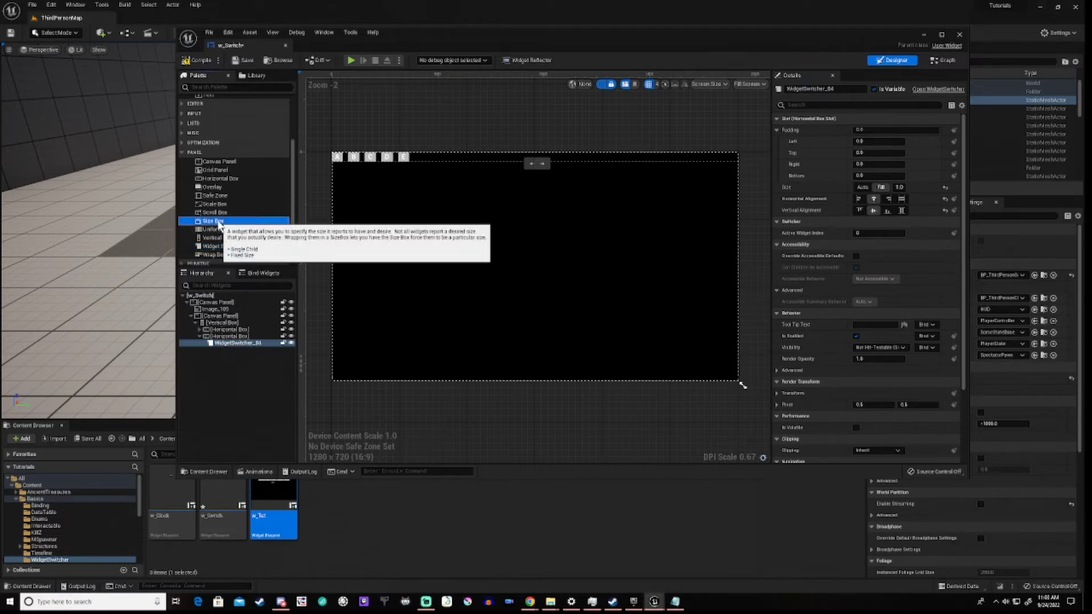
drag(218, 223, 234, 340)
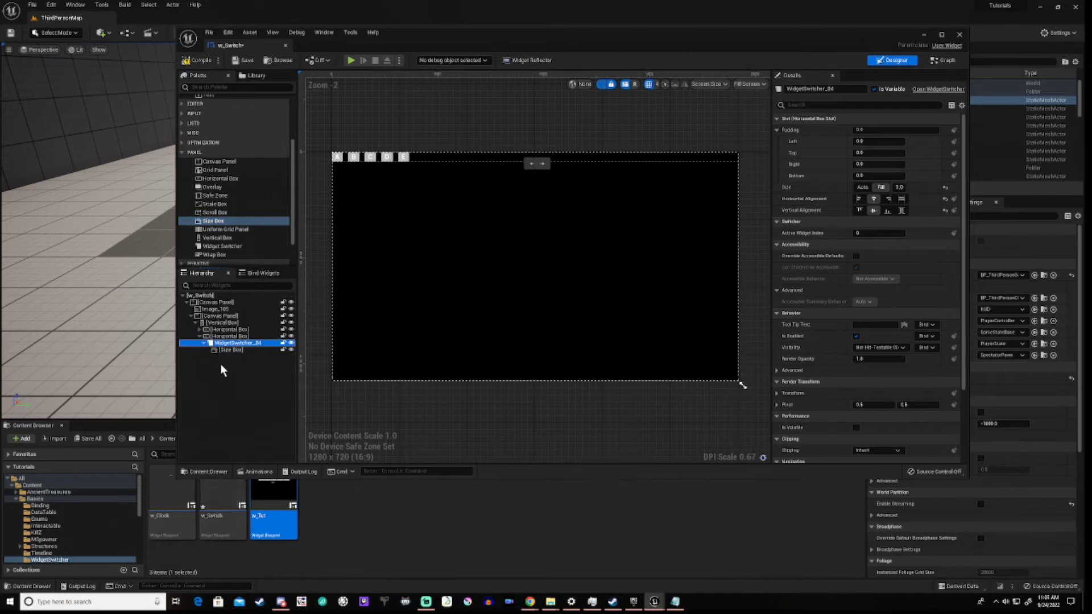
click(231, 348)
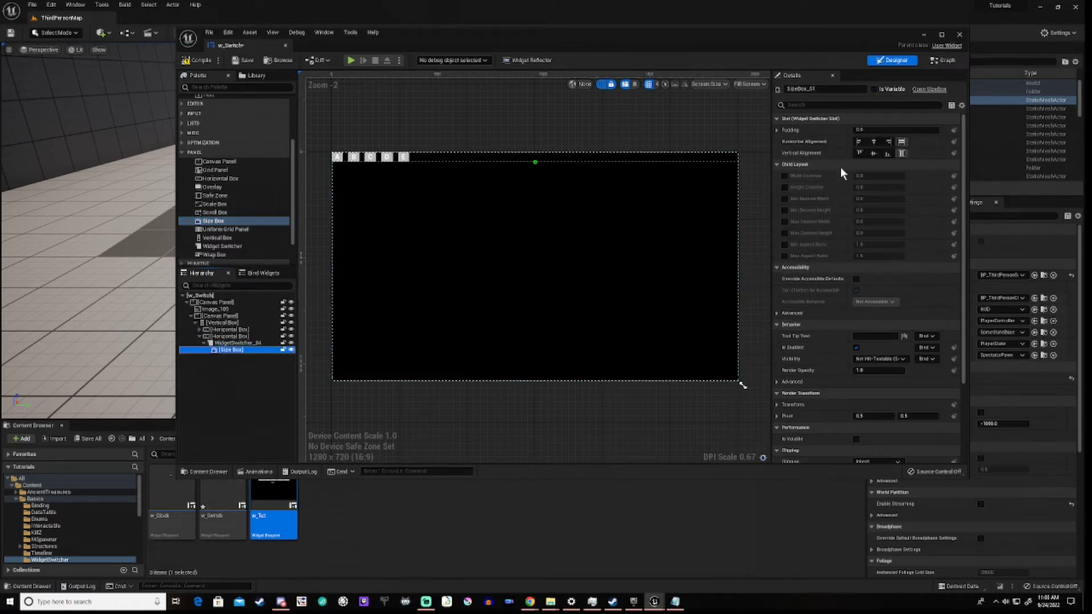
Enable Width and Height Override on the Size Box and set both to 200
click(785, 176)
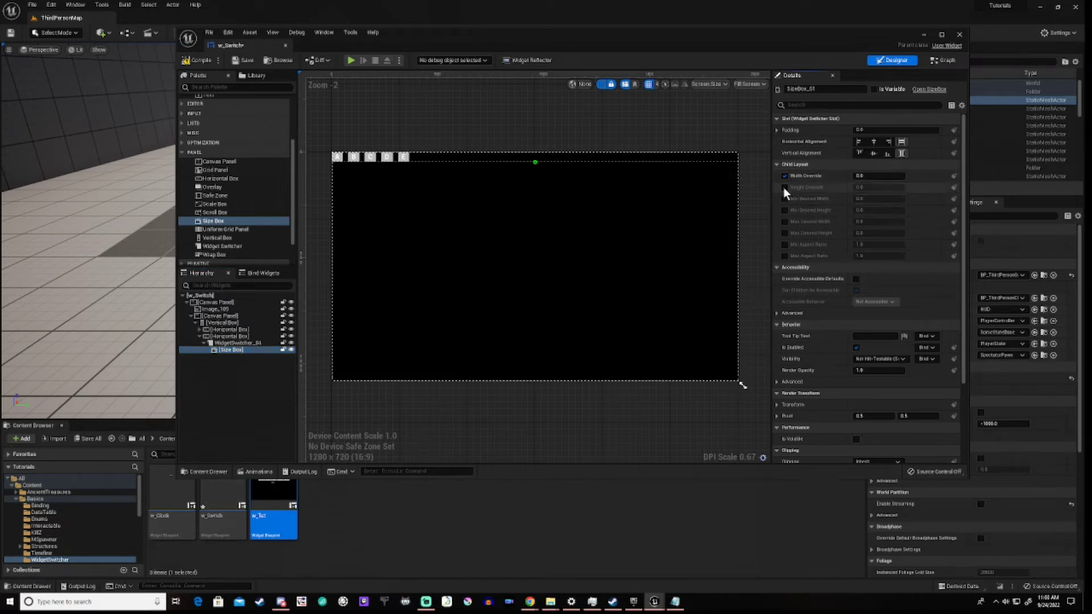
click(783, 187)
click(861, 177)
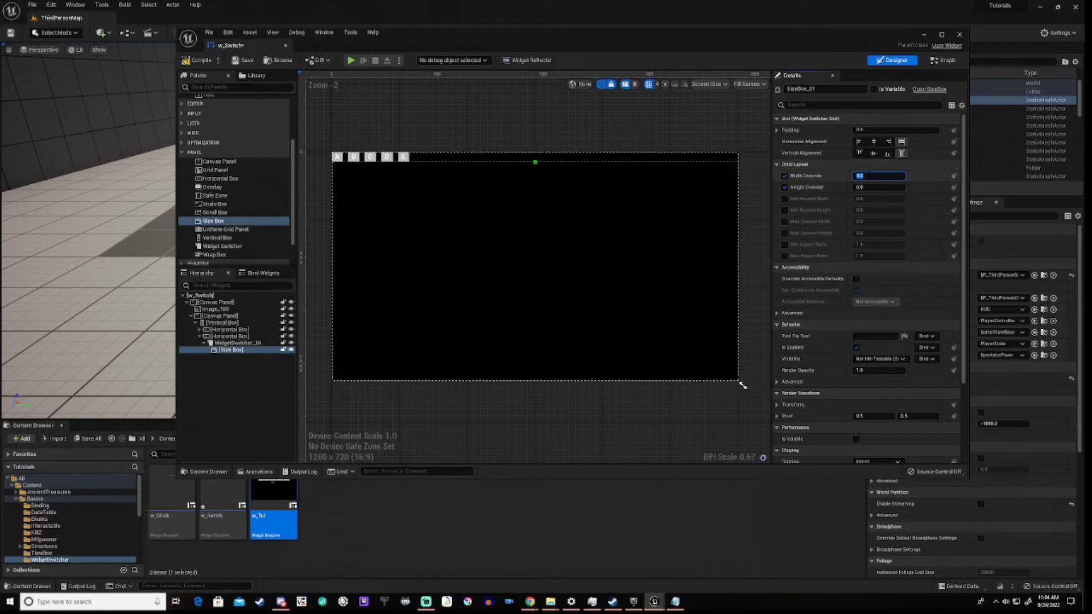
text(200)
click(860, 188)
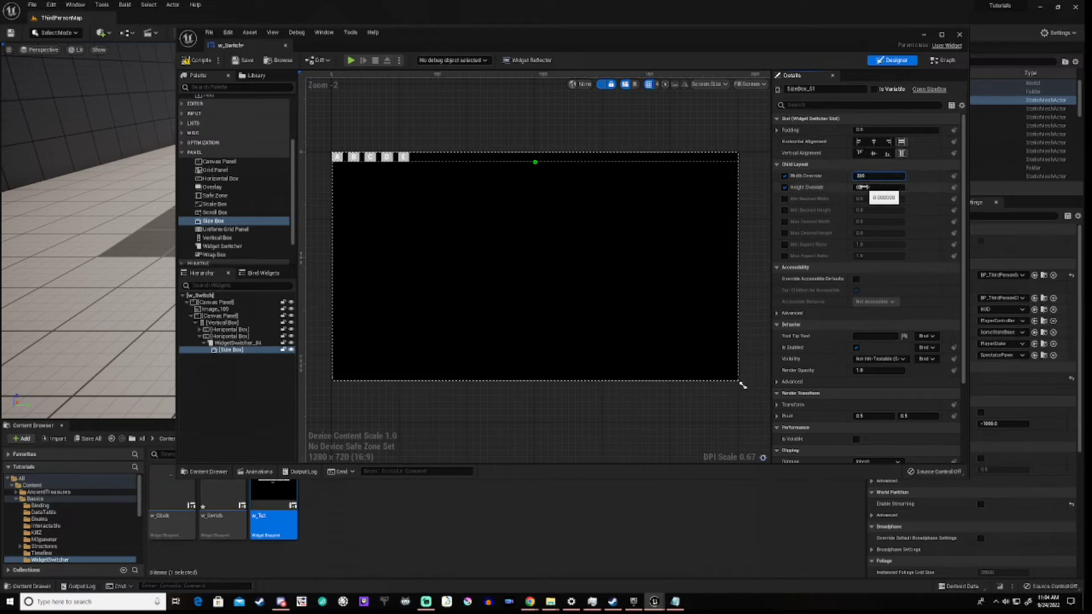
text(200)
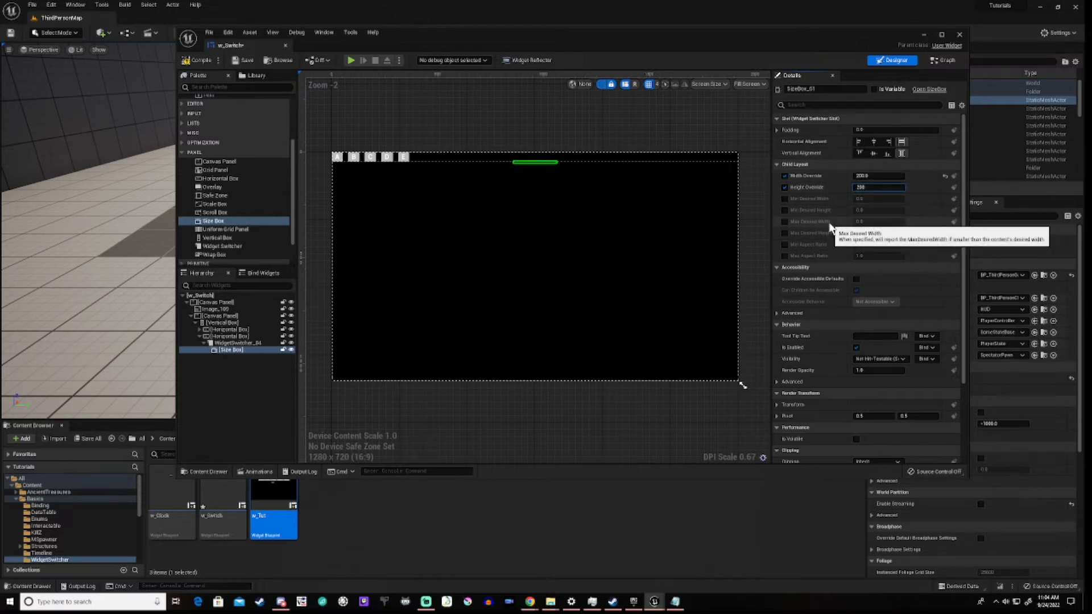
key(Return)
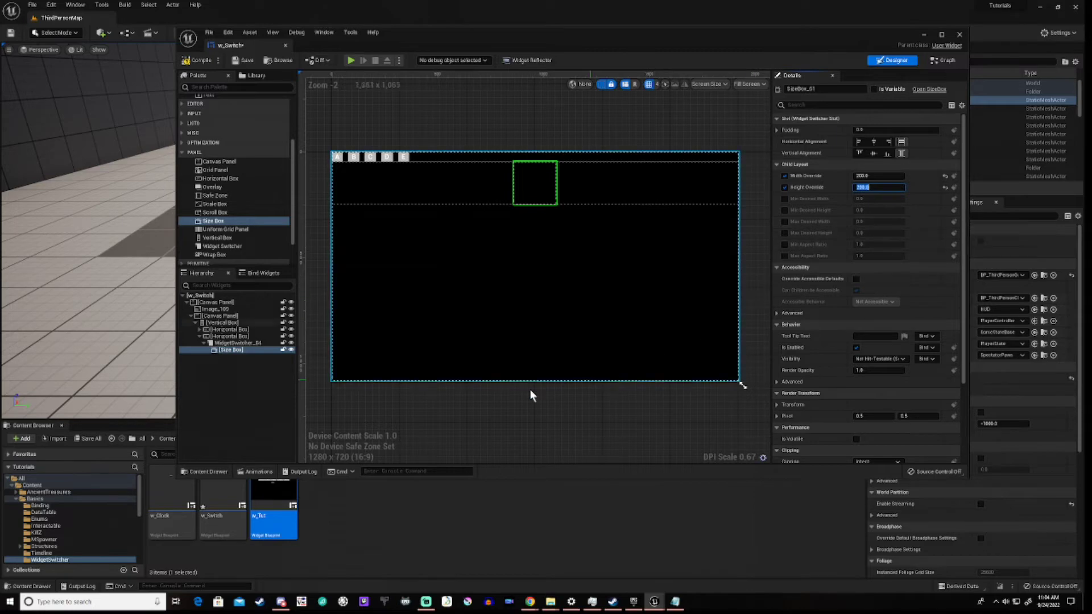
scroll(225, 227, up, 1)
Add an Image from the Palette's Common section into the Size Box, giving a white 200×200 square
scroll(224, 225, up, 3)
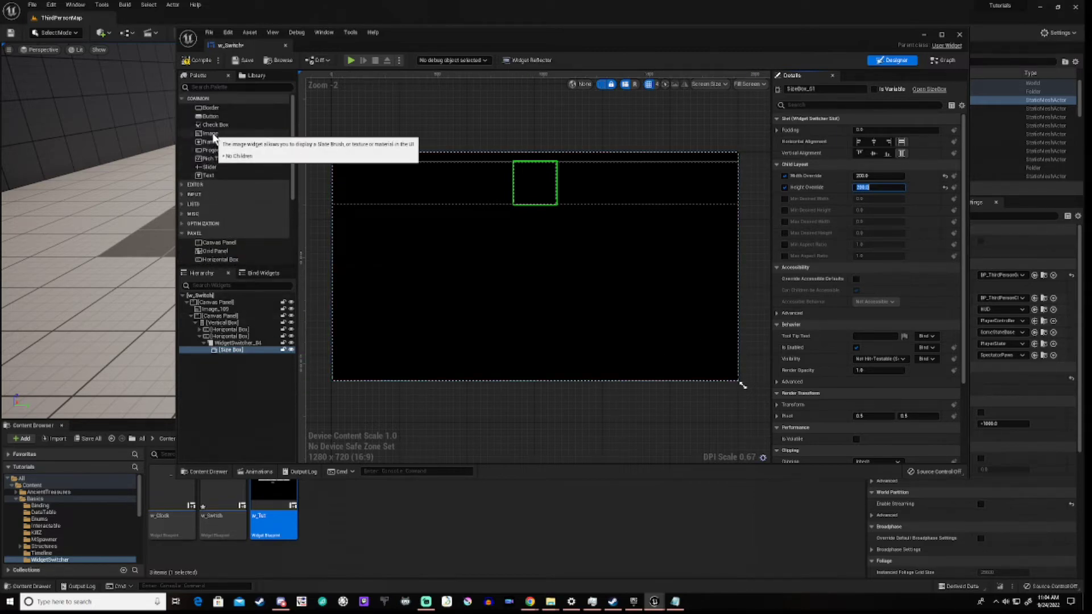
drag(212, 136, 228, 351)
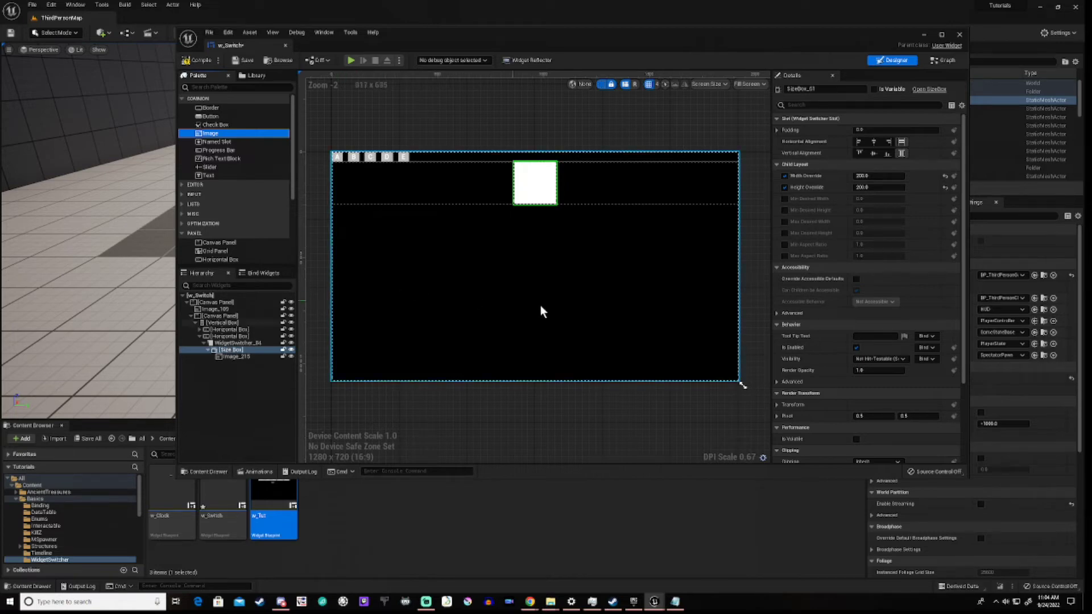
click(208, 349)
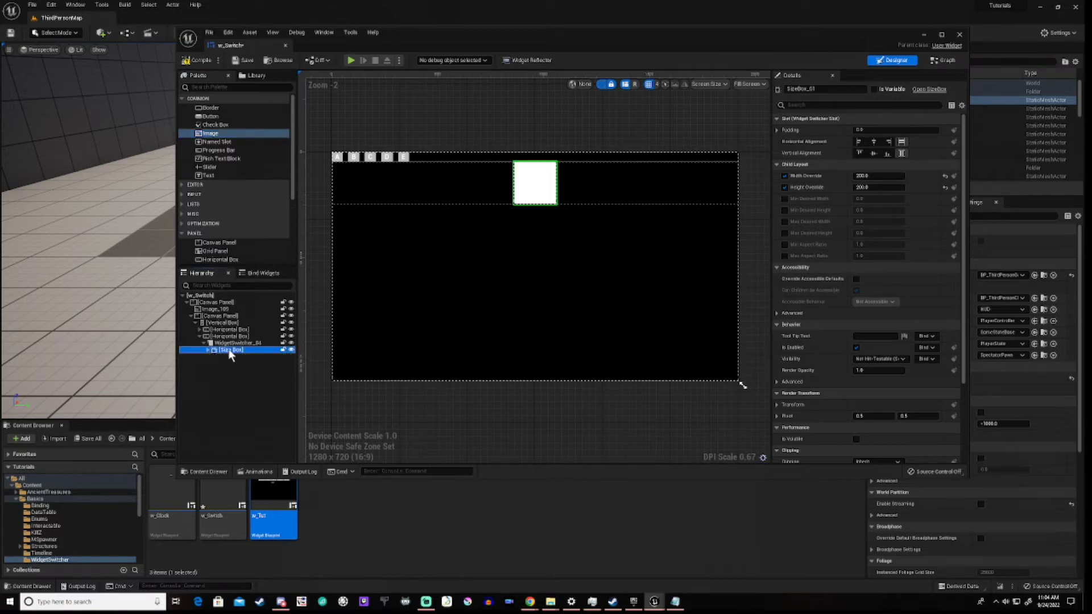
right_click(229, 349)
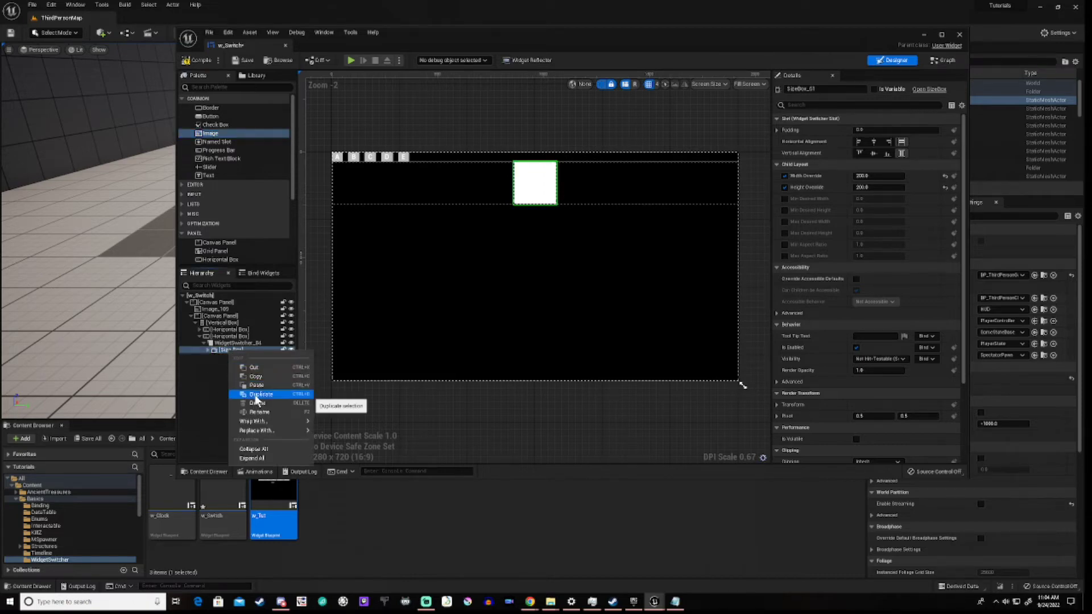
Duplicate the Size Box four times so WidgetSwitcher_84 holds five image squares
click(261, 394)
right_click(232, 357)
click(265, 399)
right_click(228, 364)
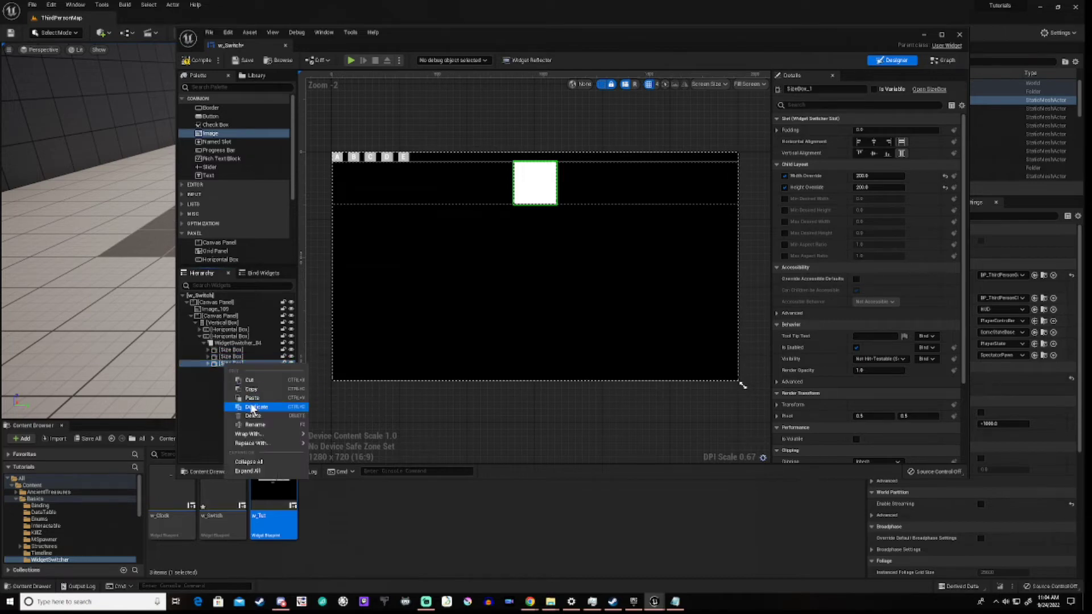
click(262, 405)
right_click(224, 370)
click(258, 413)
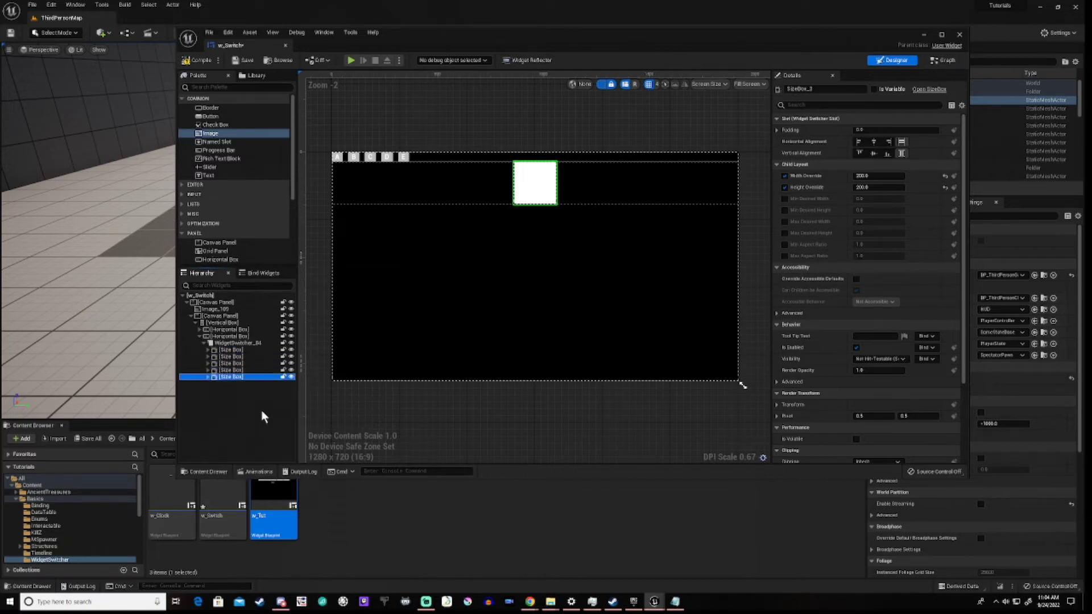
Tint Image_215 in the first Size Box green
click(208, 350)
click(236, 357)
click(883, 223)
click(923, 324)
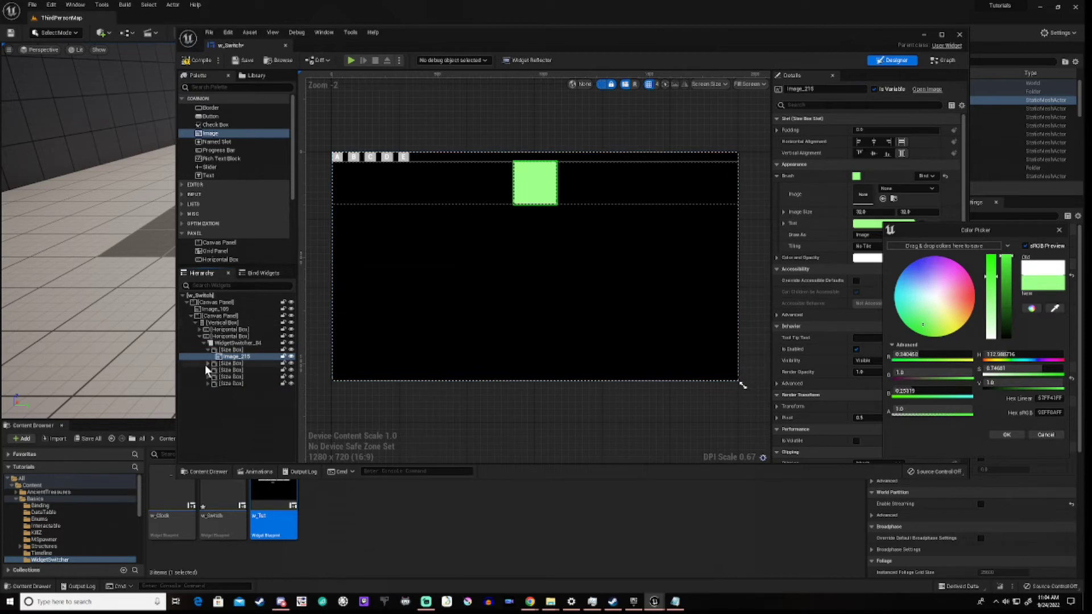
click(208, 363)
Tint the other square images, including Image_2 blue and Image_3 orange-yellow
click(208, 376)
click(208, 390)
click(208, 404)
click(231, 370)
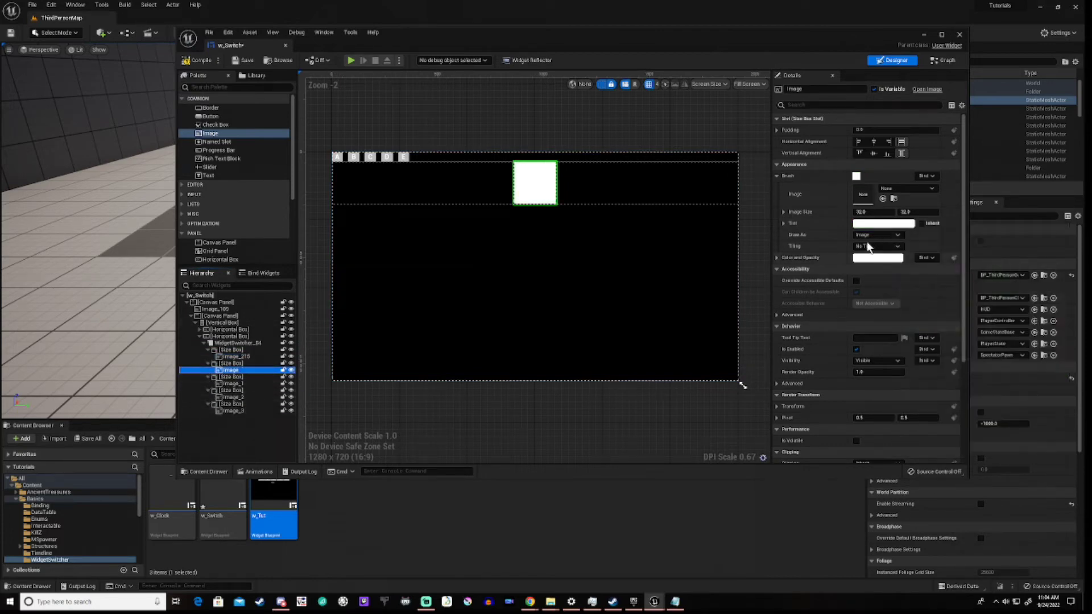
click(883, 224)
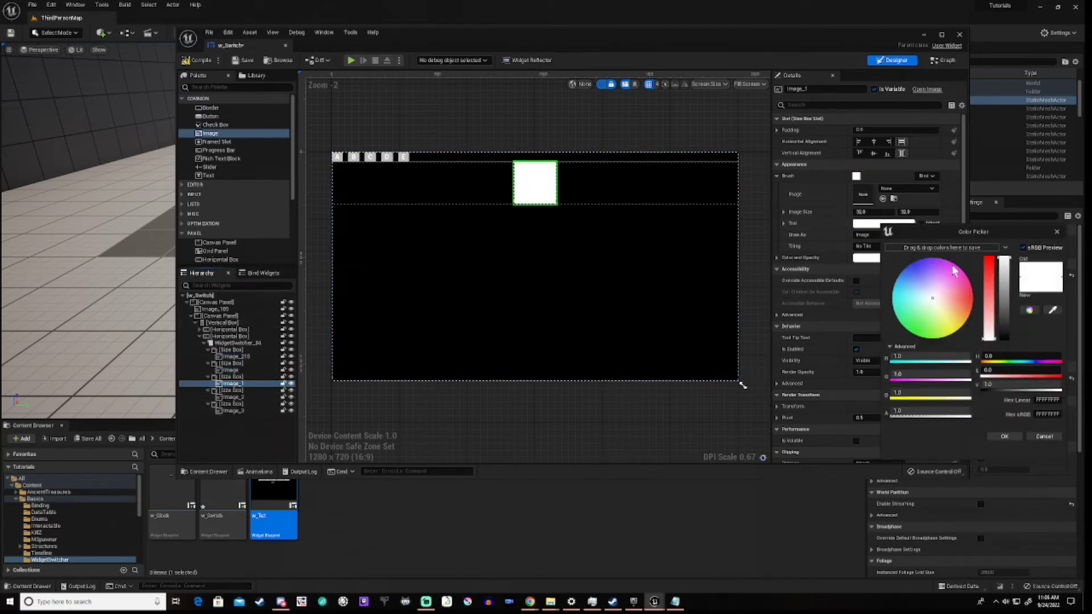
click(230, 397)
click(883, 223)
click(925, 279)
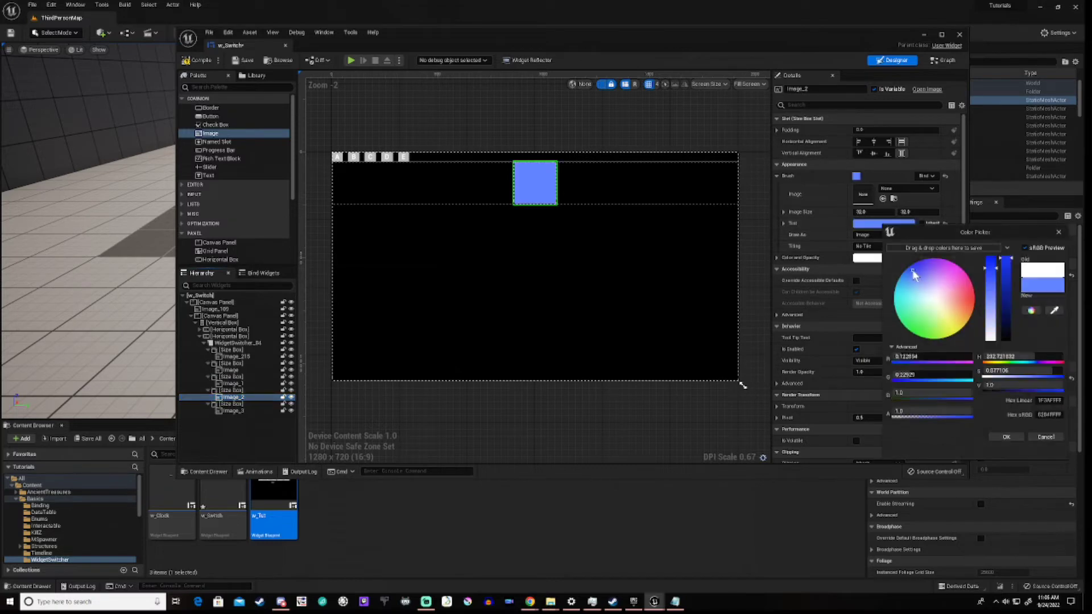
click(231, 410)
click(883, 223)
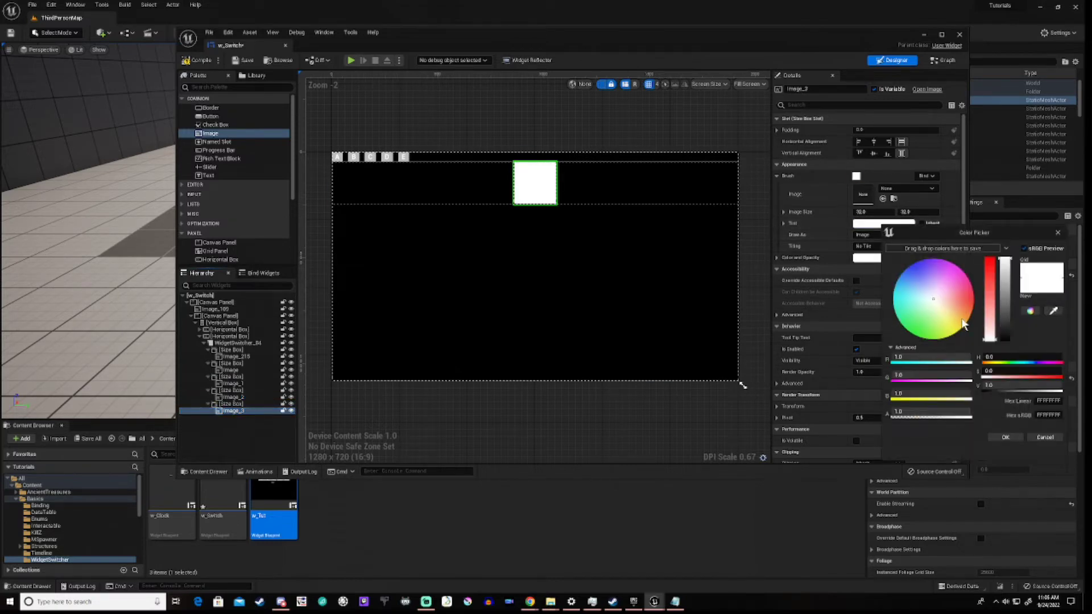
click(961, 323)
click(1006, 441)
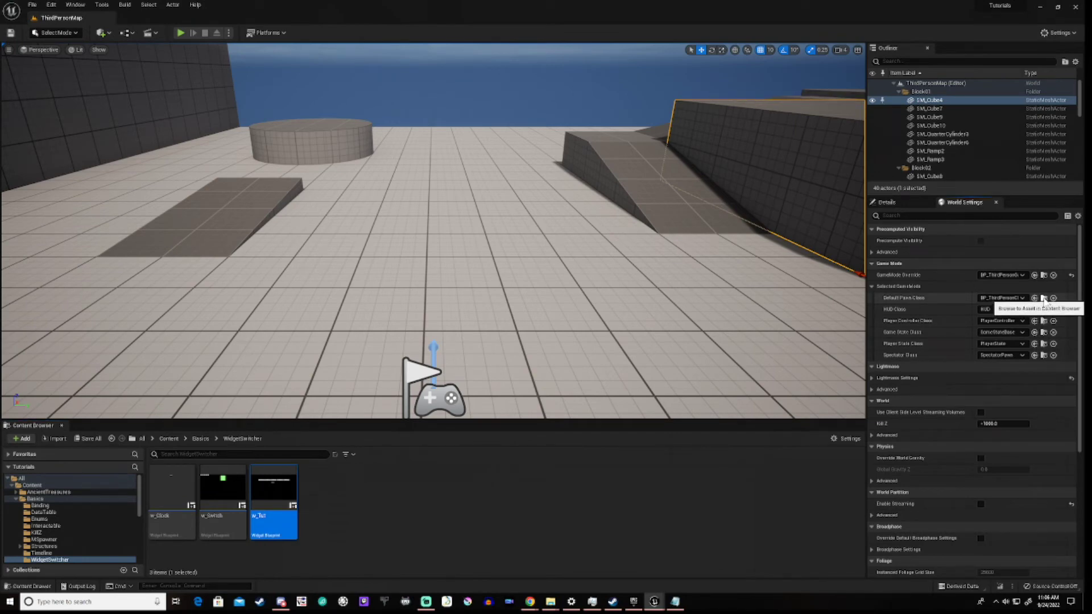
In BP_ThirdPersonCharacter, set the Create Widget class to W_Switch and compile
click(1044, 299)
double_click(172, 492)
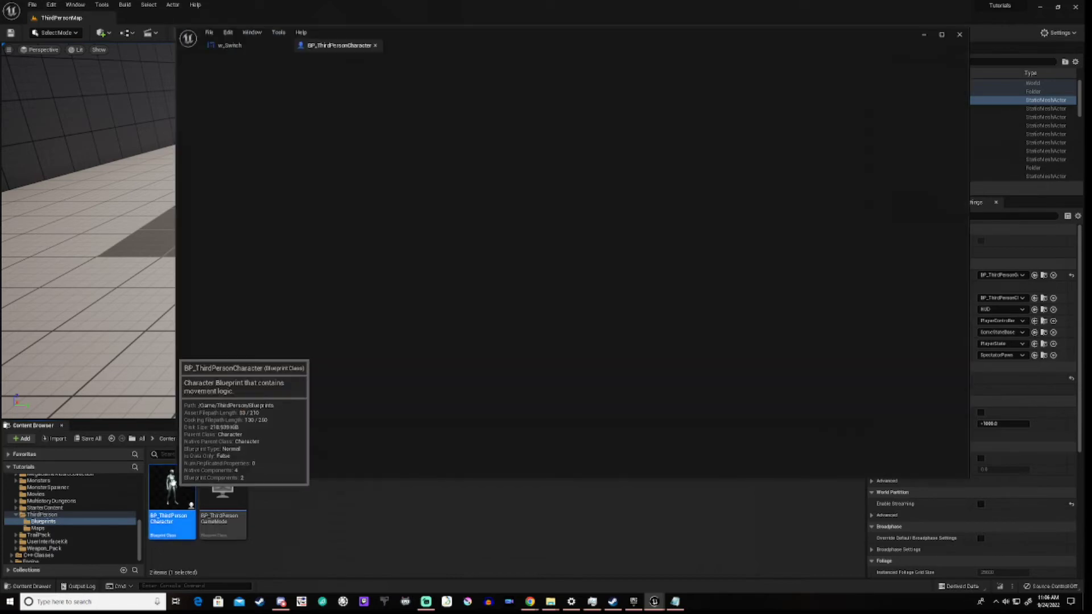
scroll(659, 242, up, 2)
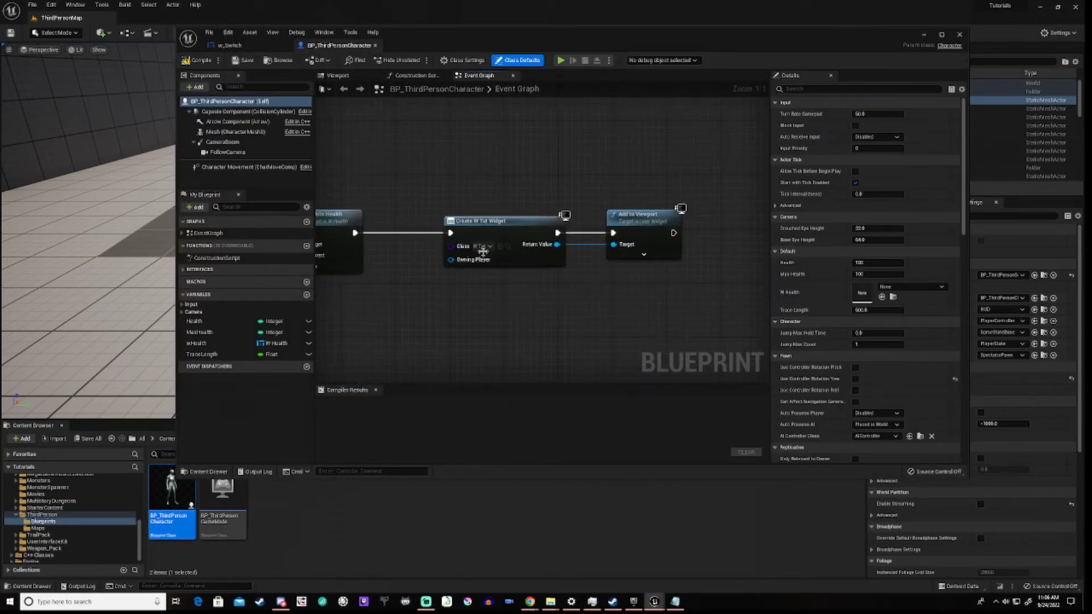
click(482, 246)
text(w_)
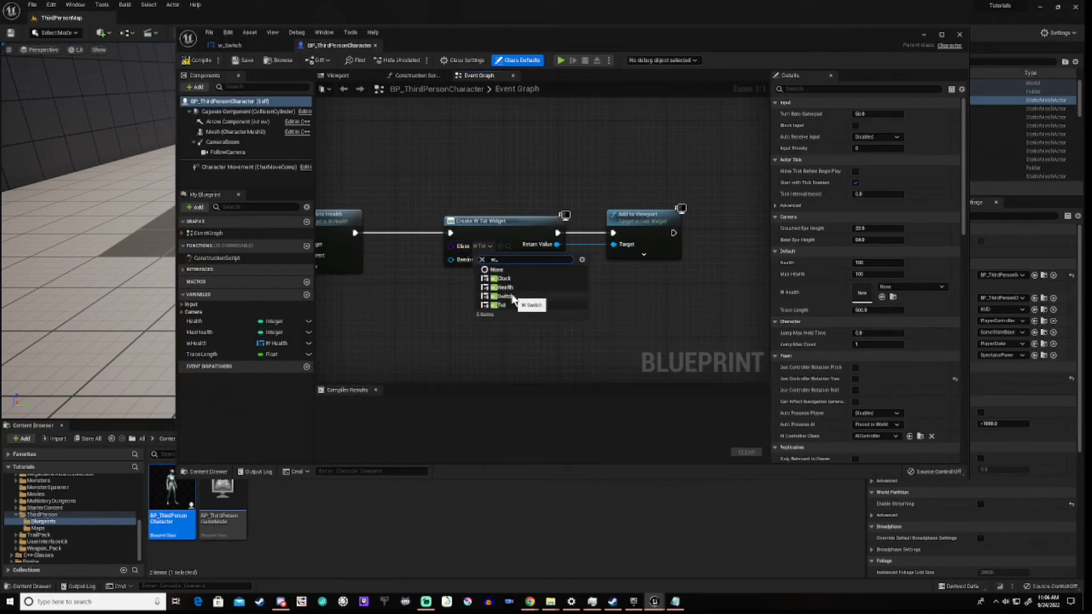
click(504, 297)
click(196, 60)
Play-test the level to see the green square and A–E buttons, then exit with Esc
drag(455, 36, 441, 458)
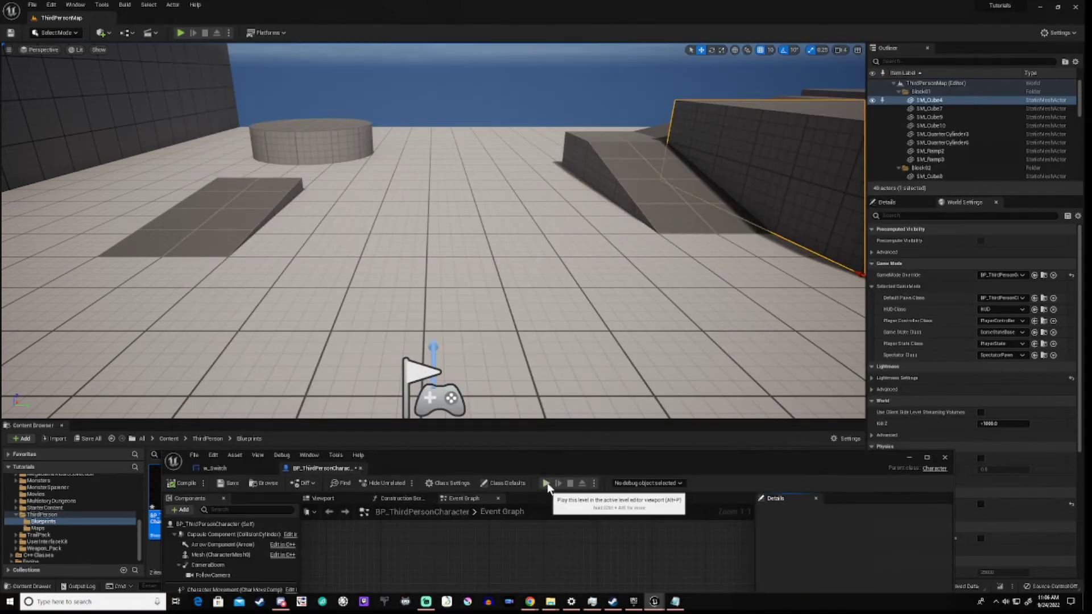
click(546, 483)
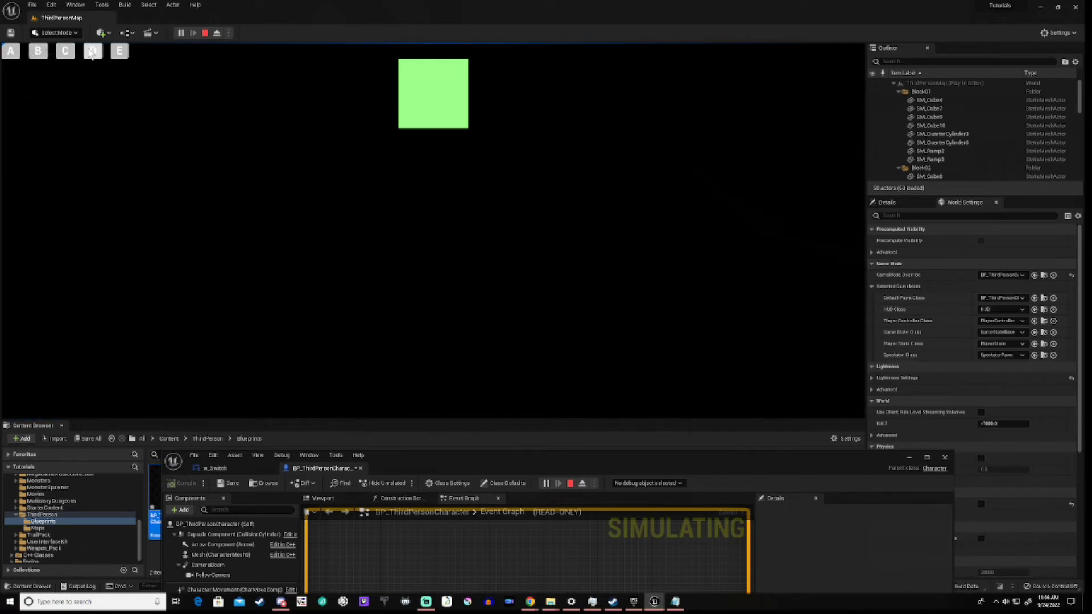
key(Escape)
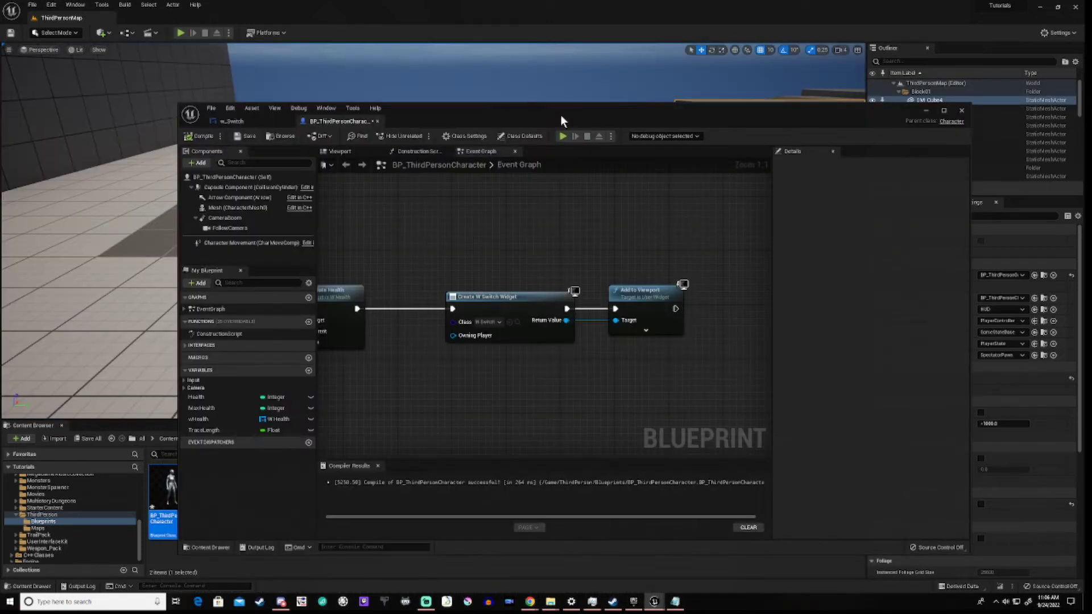
Delete the three default event nodes from w_Switch's graph and go back to the Designer
click(248, 121)
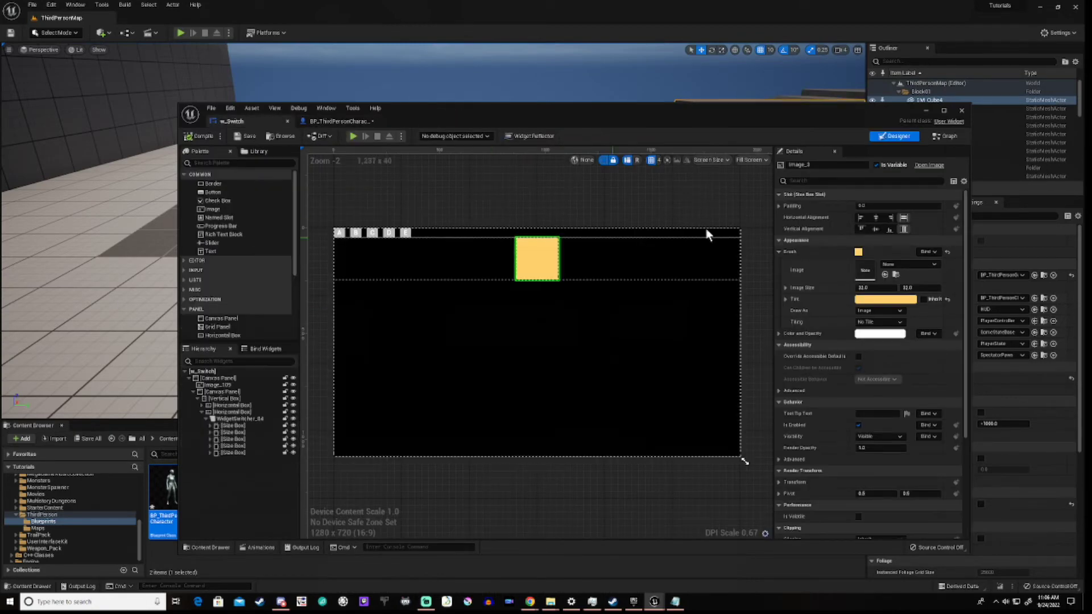
click(945, 137)
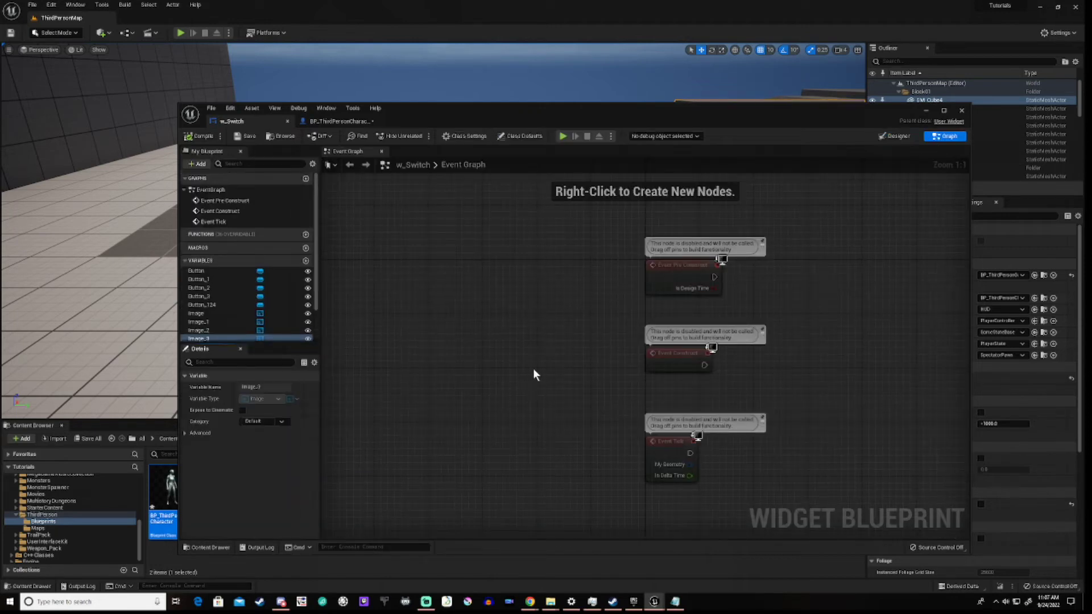
drag(602, 235, 732, 494)
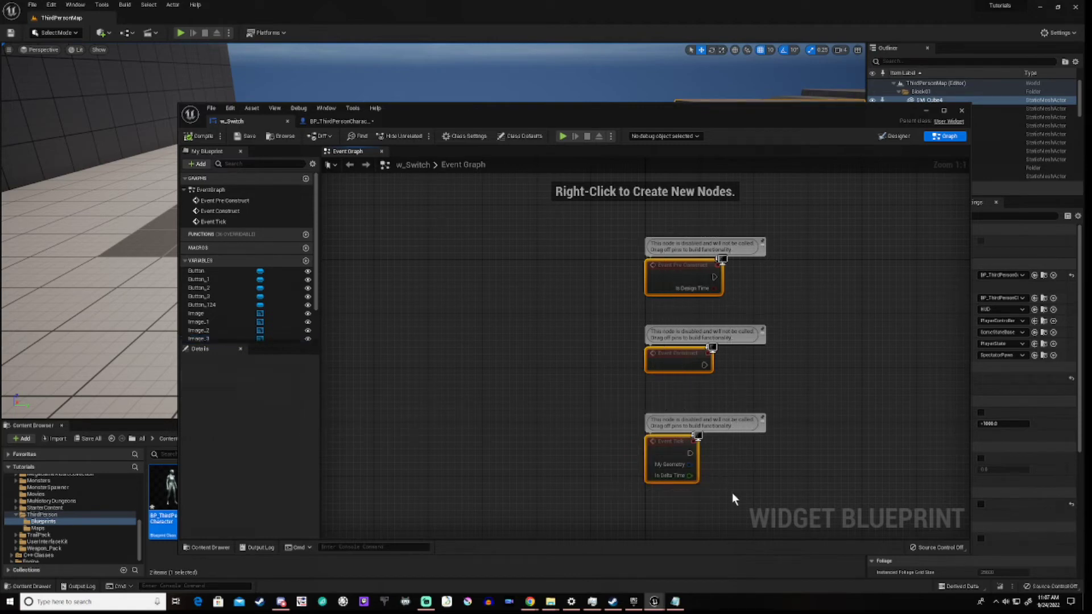
key(Delete)
click(895, 135)
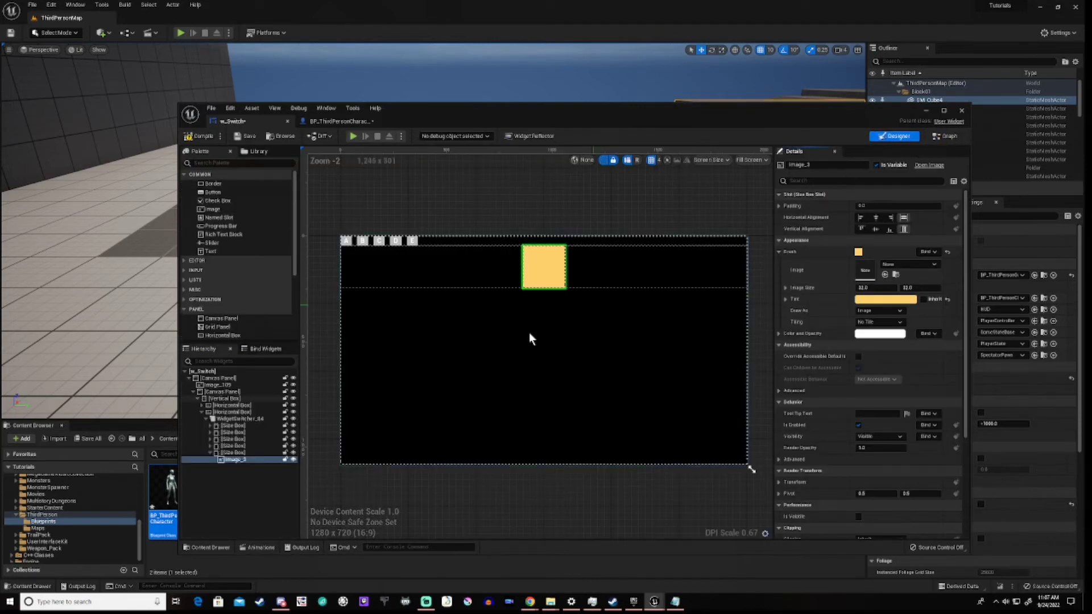
Rename the first and third letter buttons to btnA and btnC
click(202, 404)
click(230, 412)
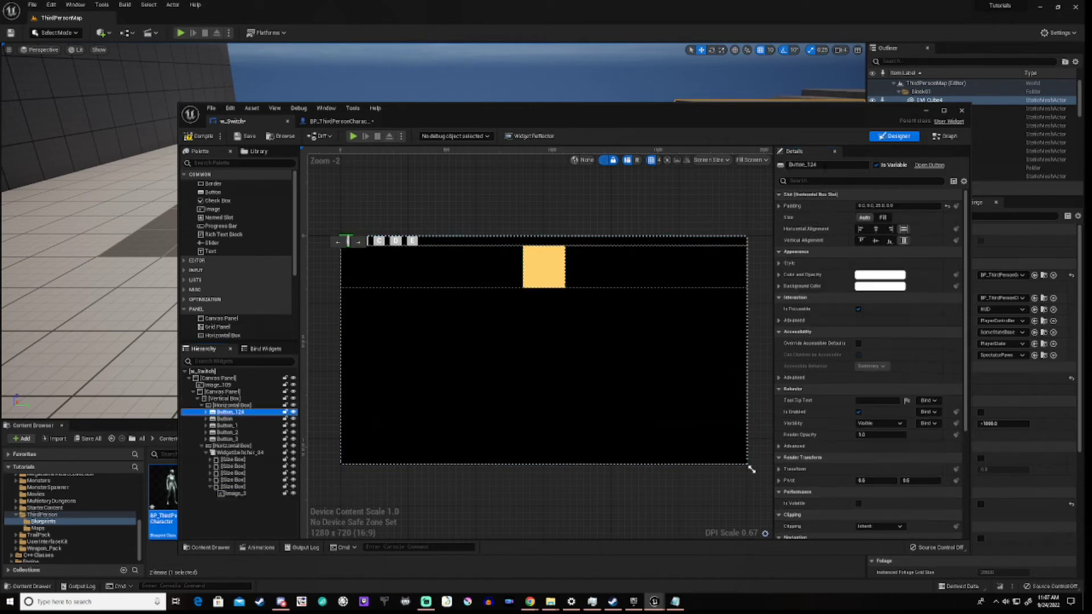
click(808, 164)
text(btnA)
key(Return)
click(222, 425)
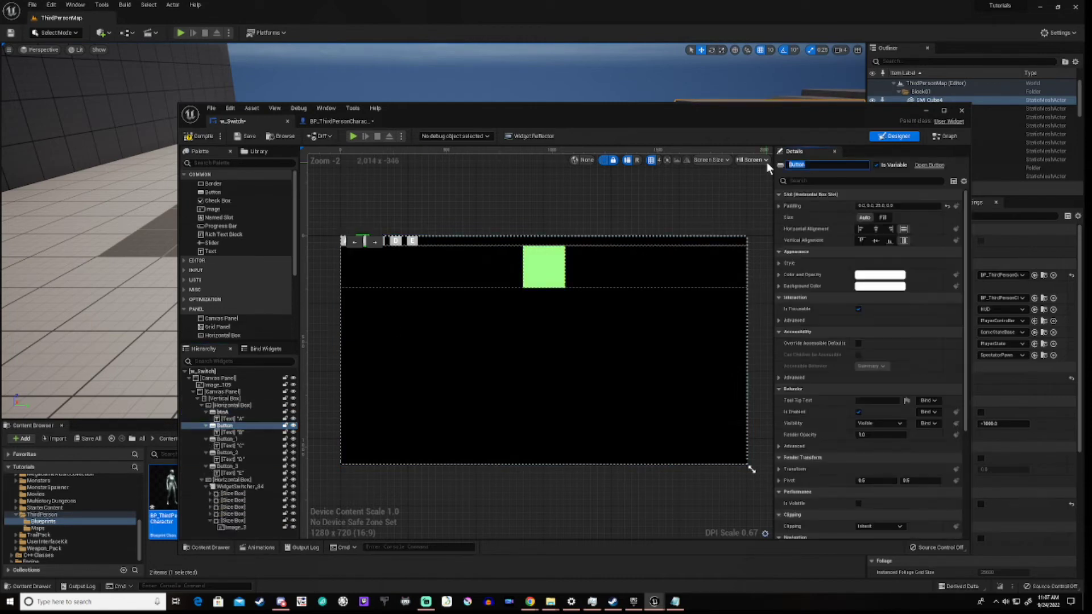
click(225, 439)
click(807, 165)
text(btnC)
key(Return)
Rename the fourth and fifth buttons to btnD and btnE, then view the event graph
click(224, 452)
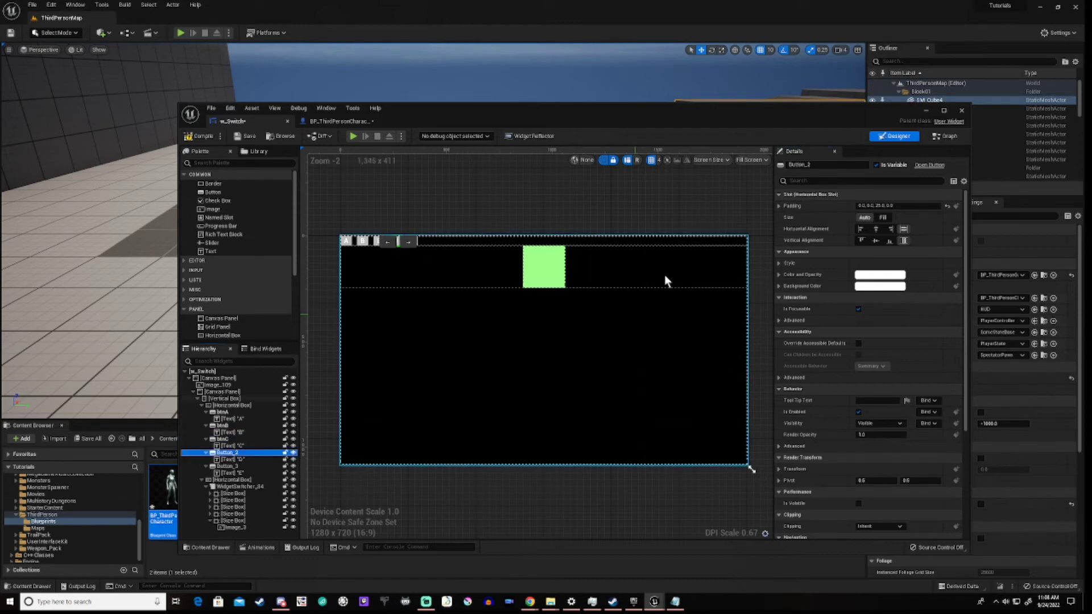
click(808, 164)
text(btnD)
key(Return)
click(225, 466)
click(801, 164)
text(btnE)
key(Return)
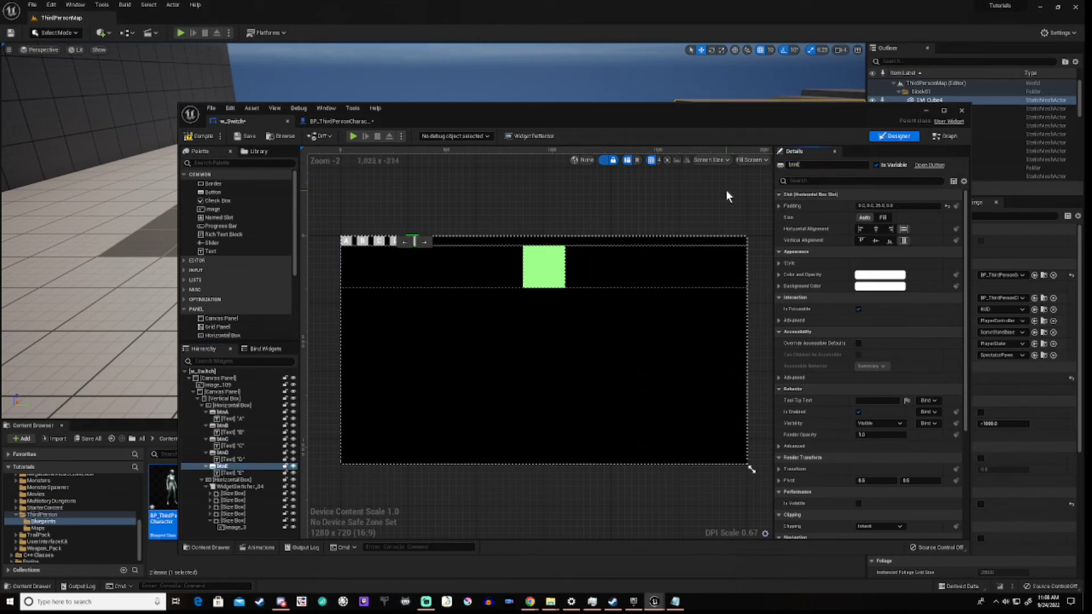
click(944, 137)
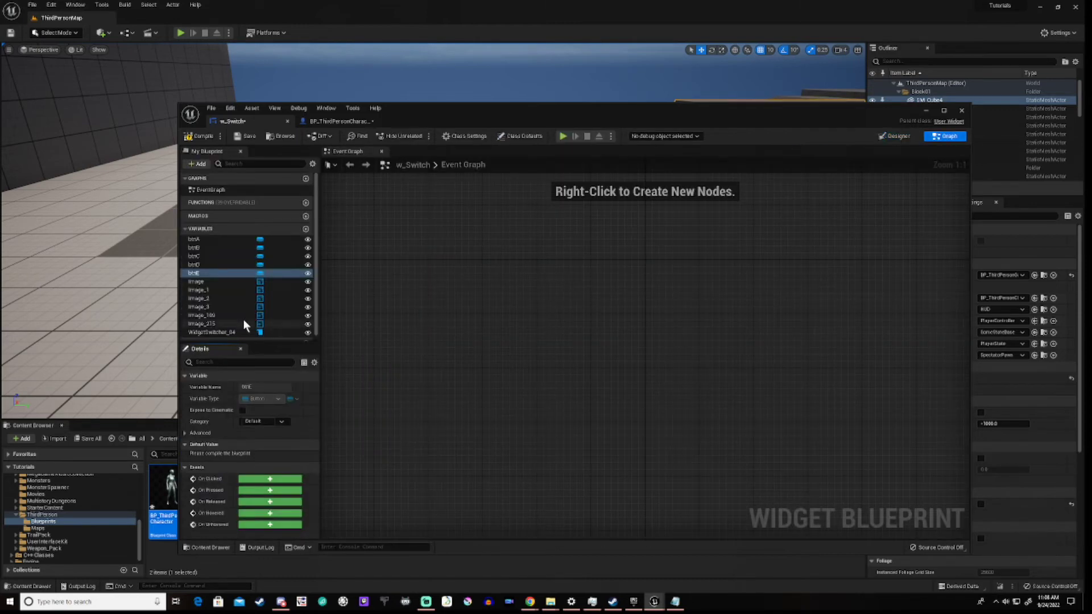
Add an On Clicked (btnA) event and bring the WidgetSwitcher_84 variable into the graph
click(201, 239)
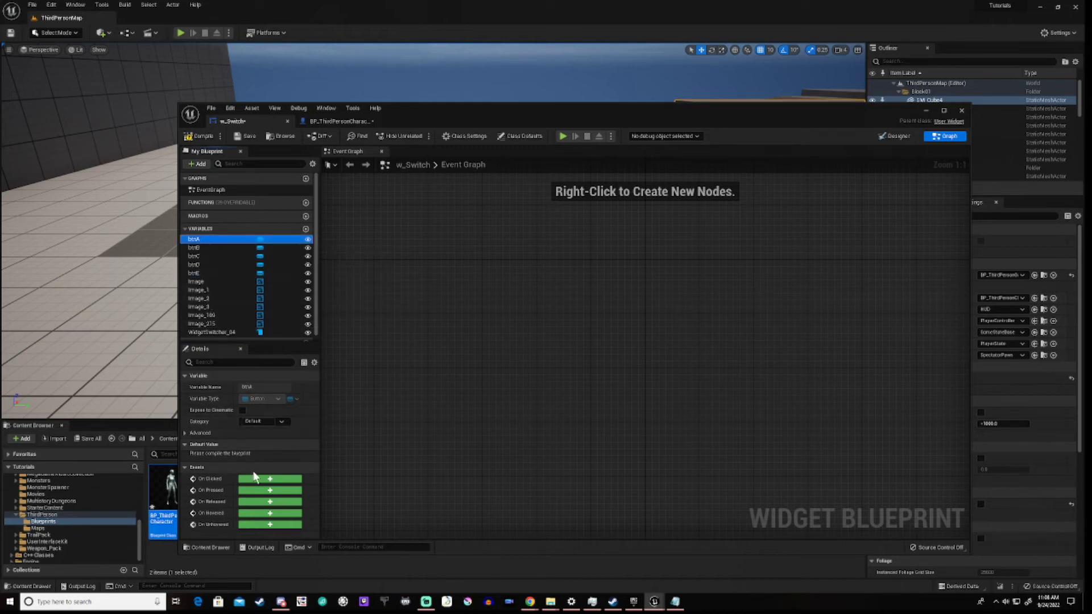
click(270, 479)
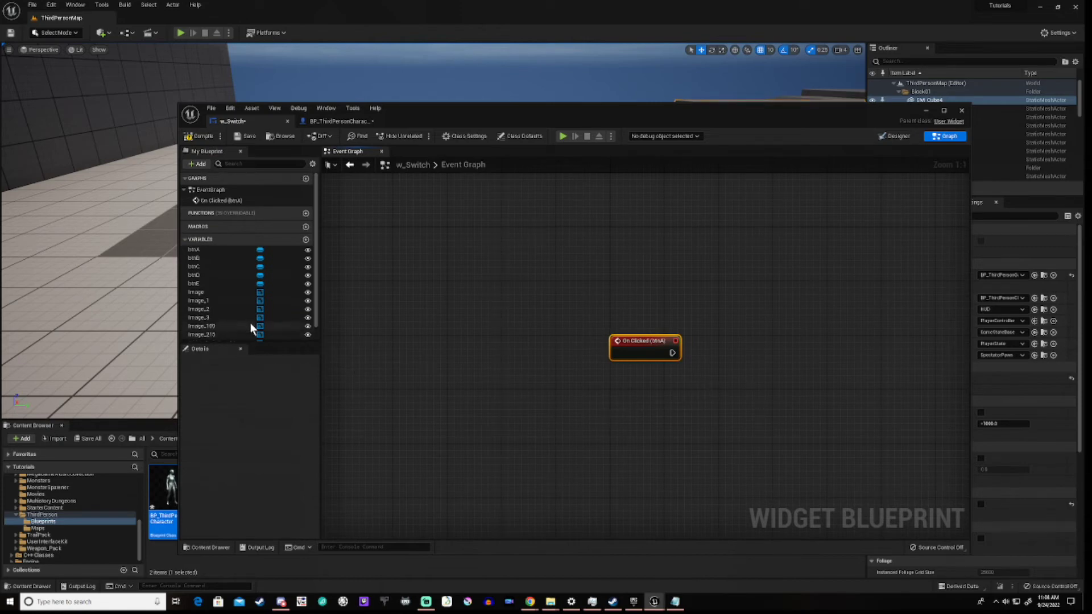
scroll(250, 325, down, 1)
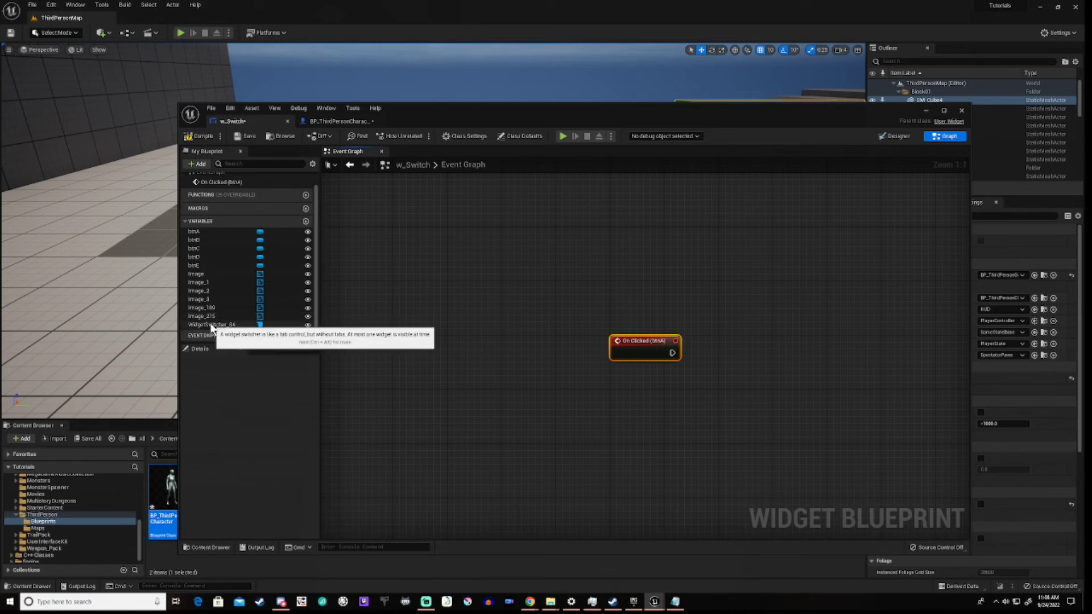
drag(213, 324, 721, 384)
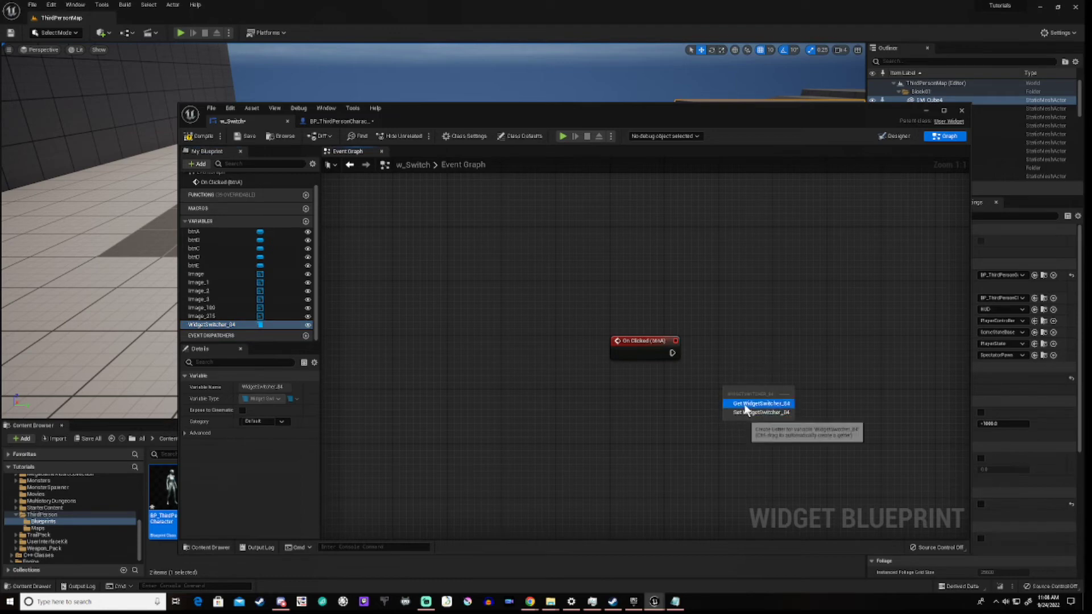
Wire btnA's On Clicked to a new Set Active Widget Index node on WidgetSwitcher_84
key(Escape)
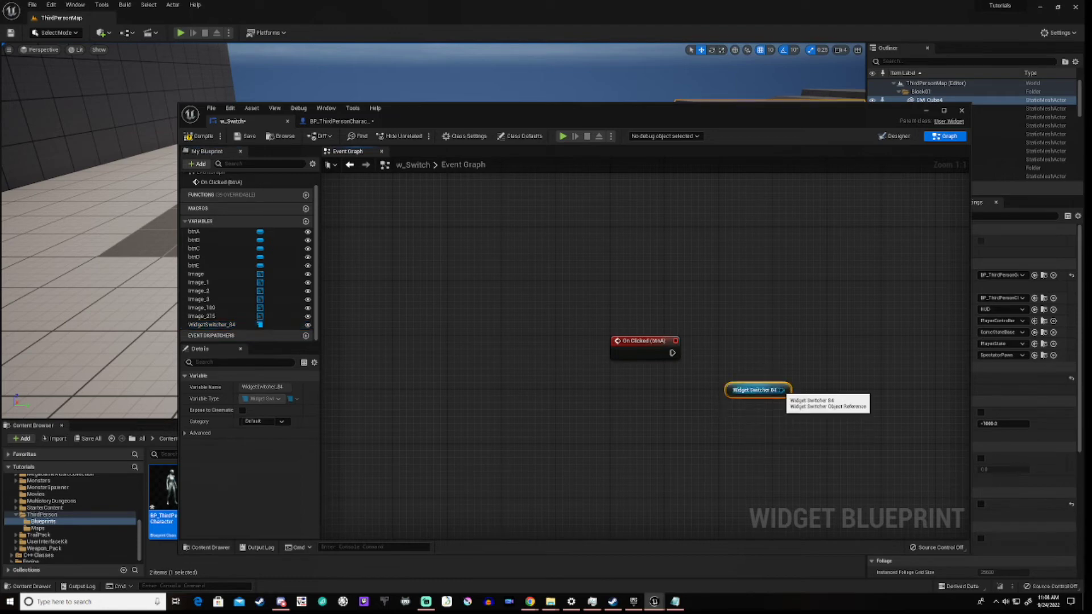
drag(793, 378, 812, 365)
text(setin)
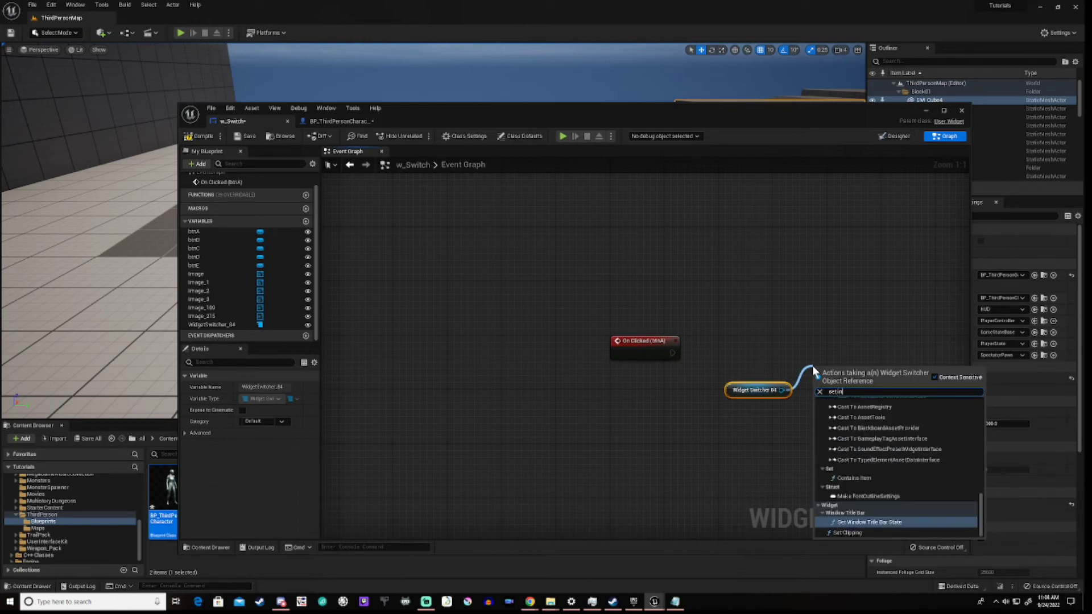
text(d)
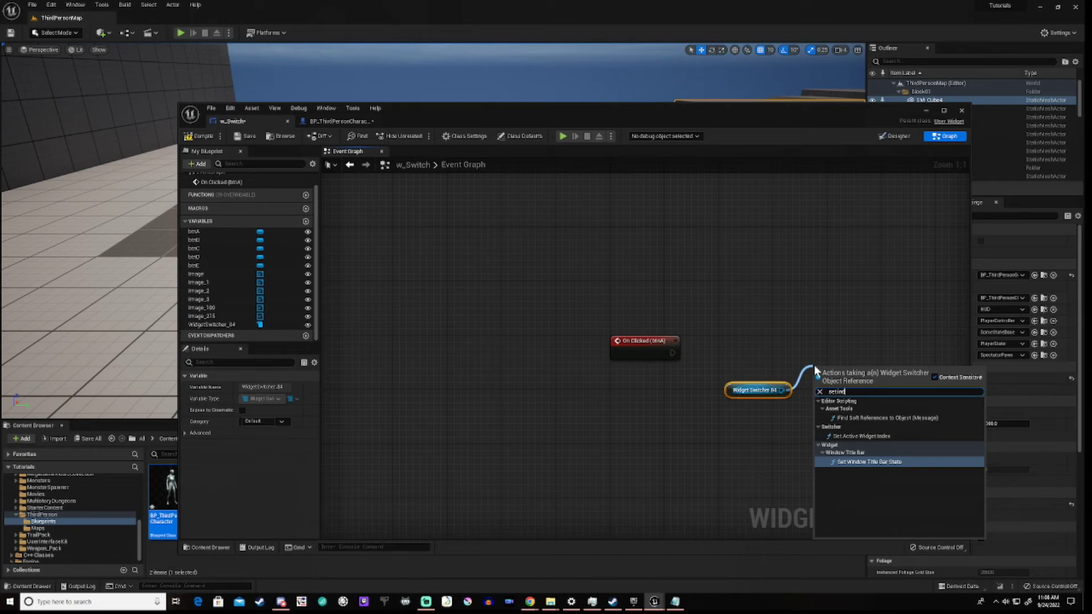
click(853, 436)
drag(853, 374, 852, 332)
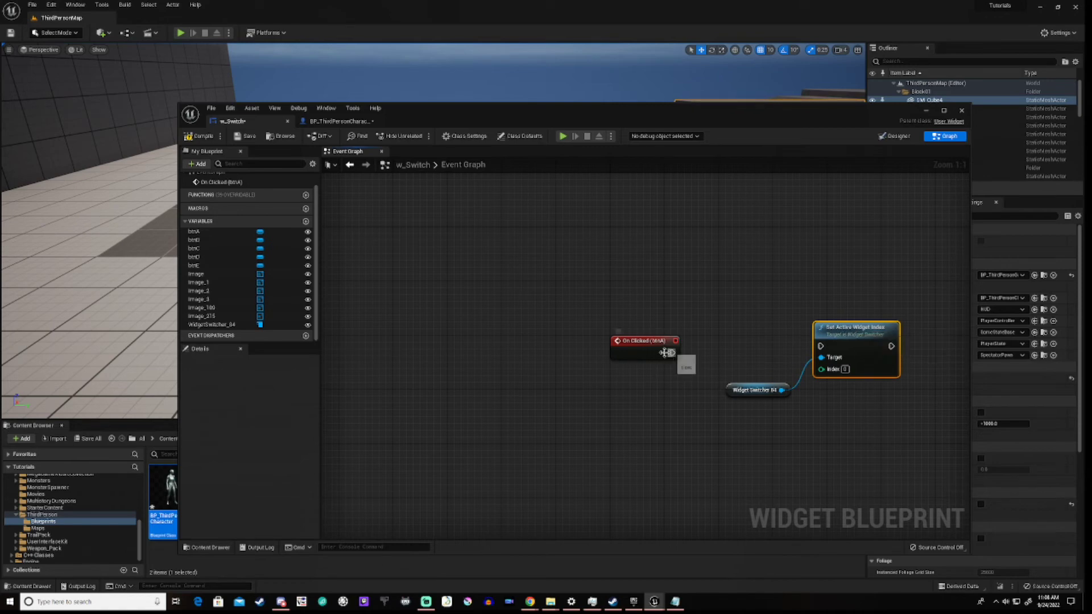
drag(667, 352, 821, 348)
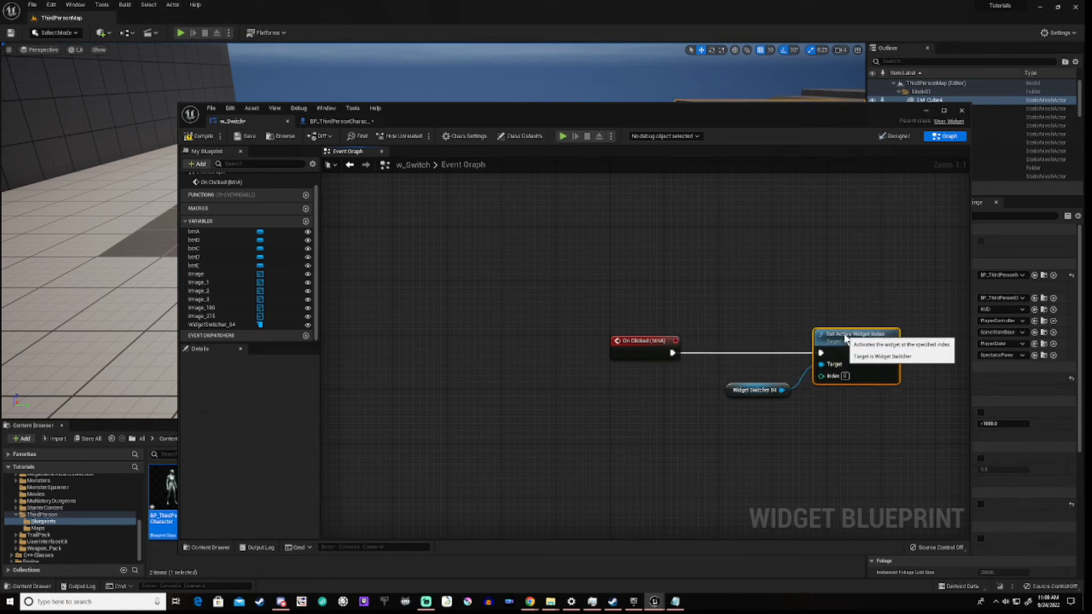
drag(751, 309, 842, 428)
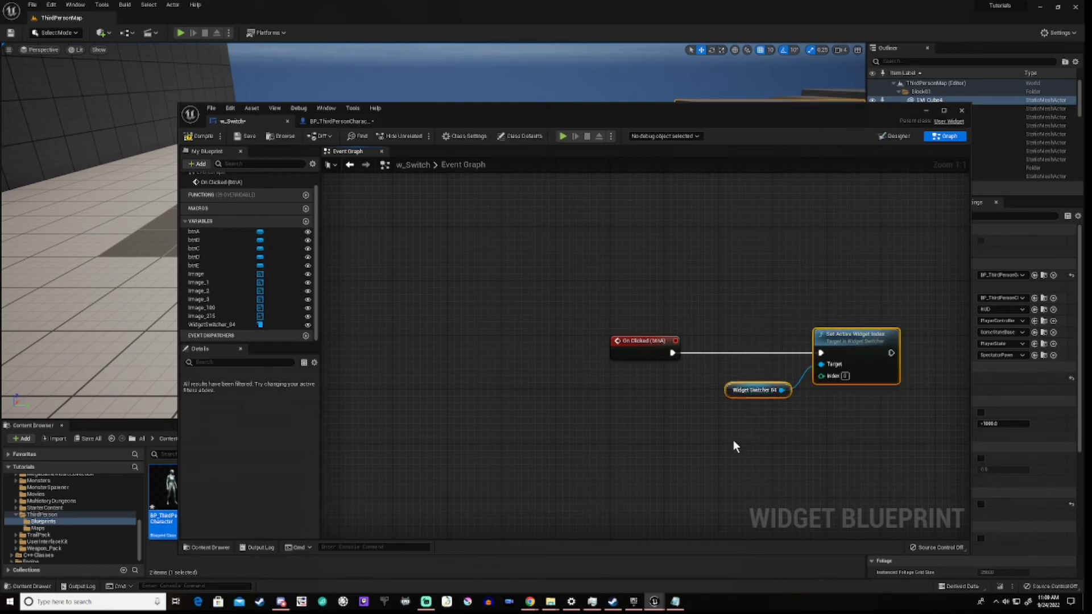
click(633, 452)
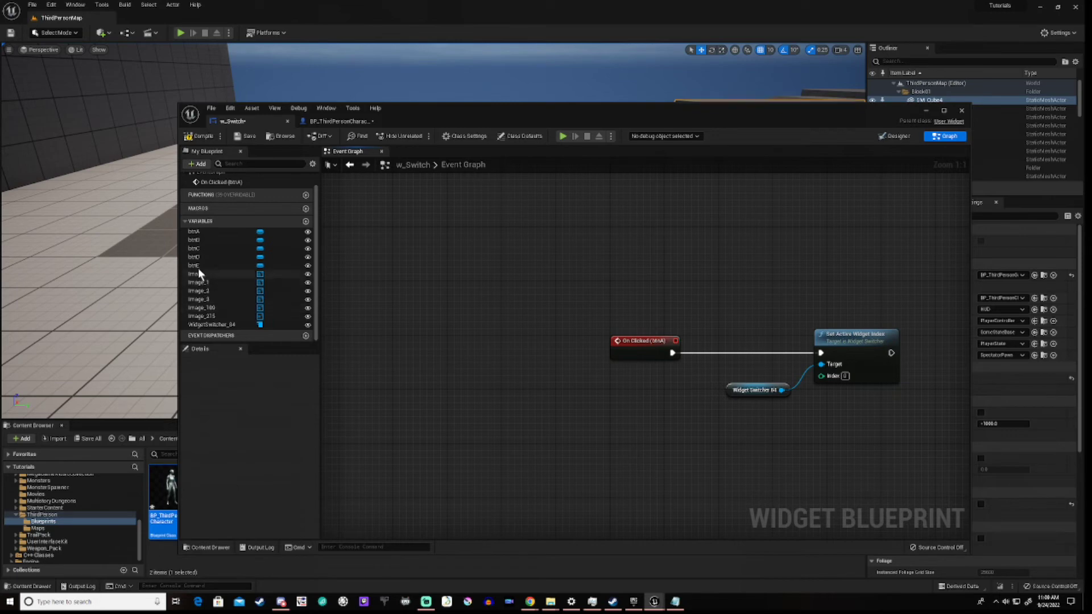
Add btnB's On Clicked event wired to a pasted switcher node with Index 1
click(194, 240)
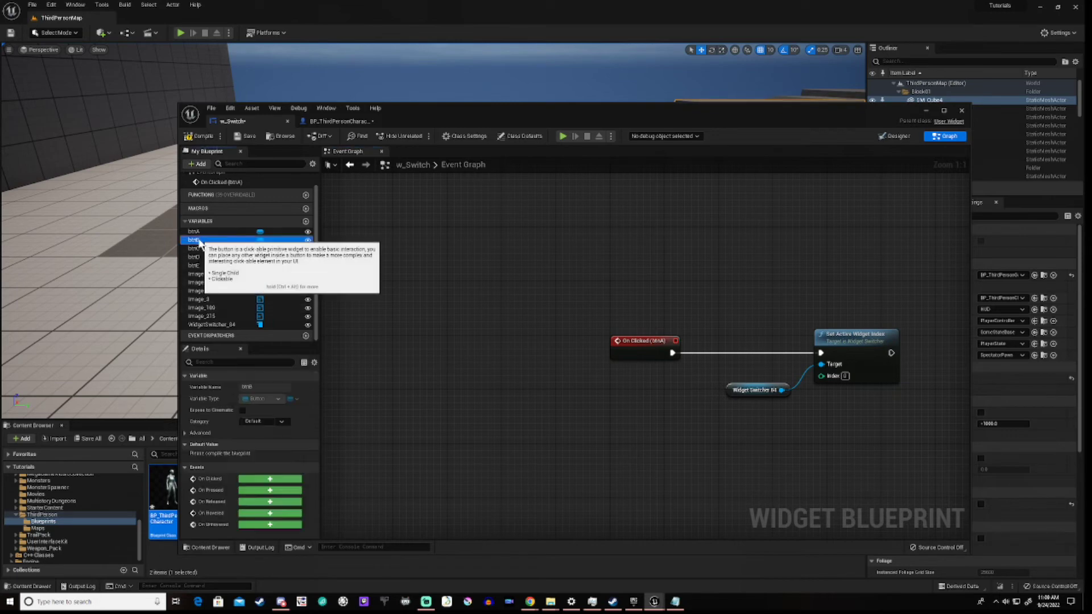
click(267, 481)
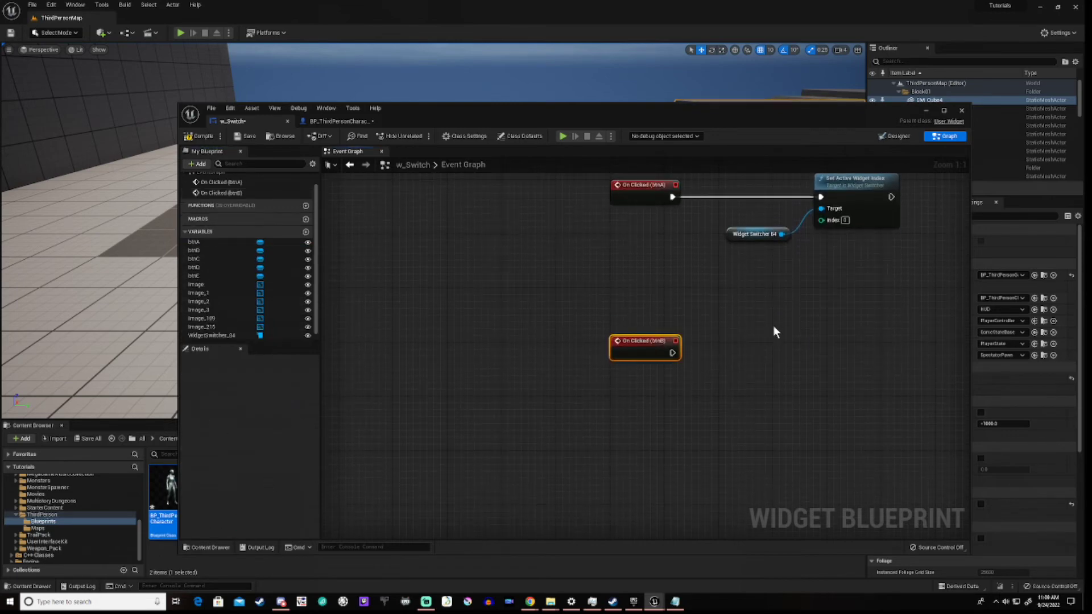
click(758, 382)
key(ctrl+v)
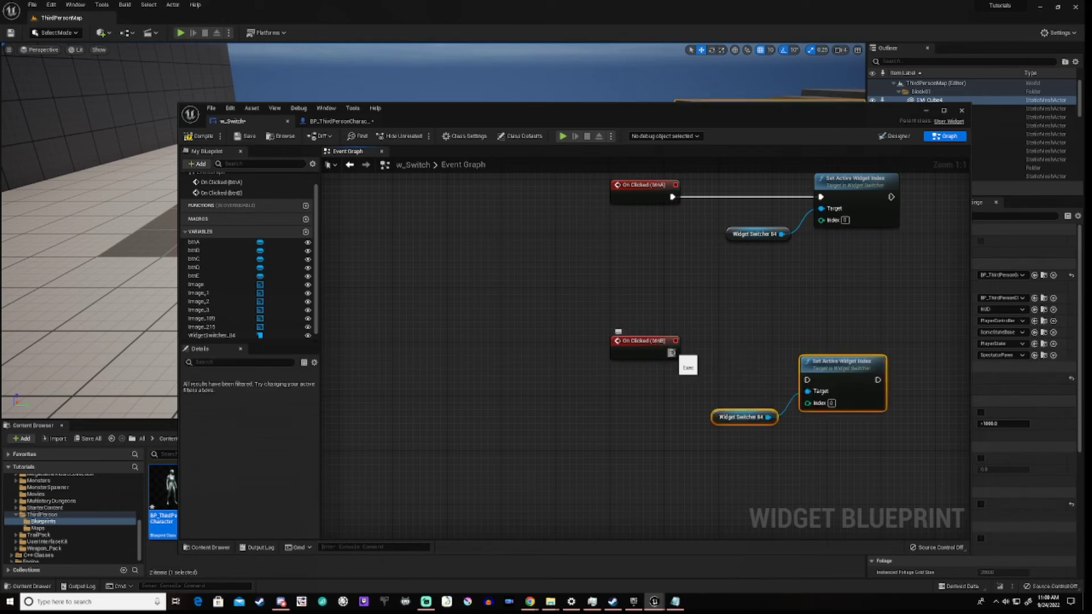
drag(672, 353, 807, 380)
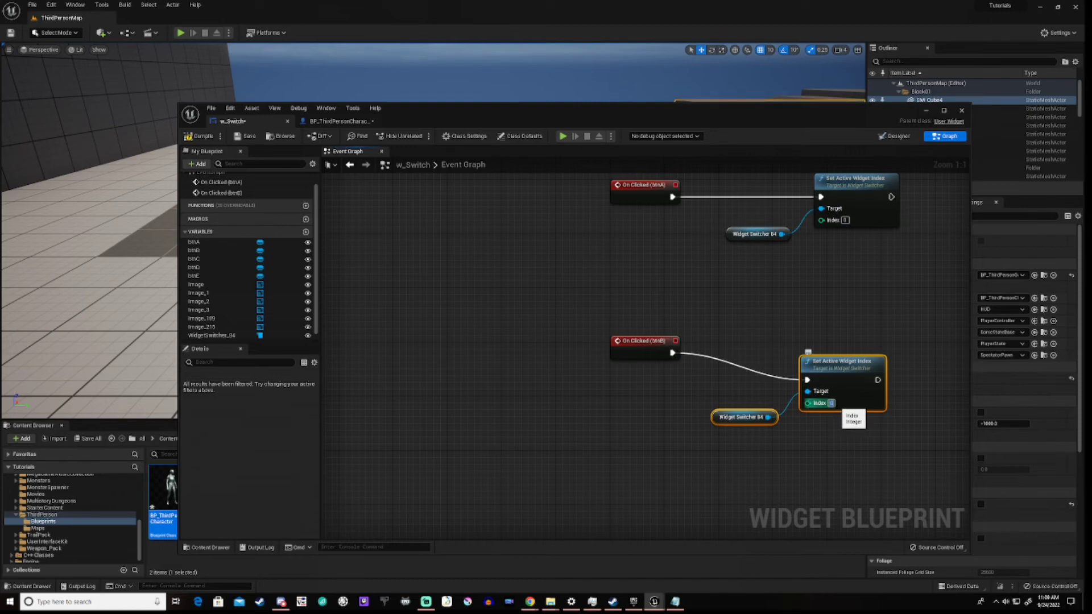
click(832, 403)
text(1)
key(Return)
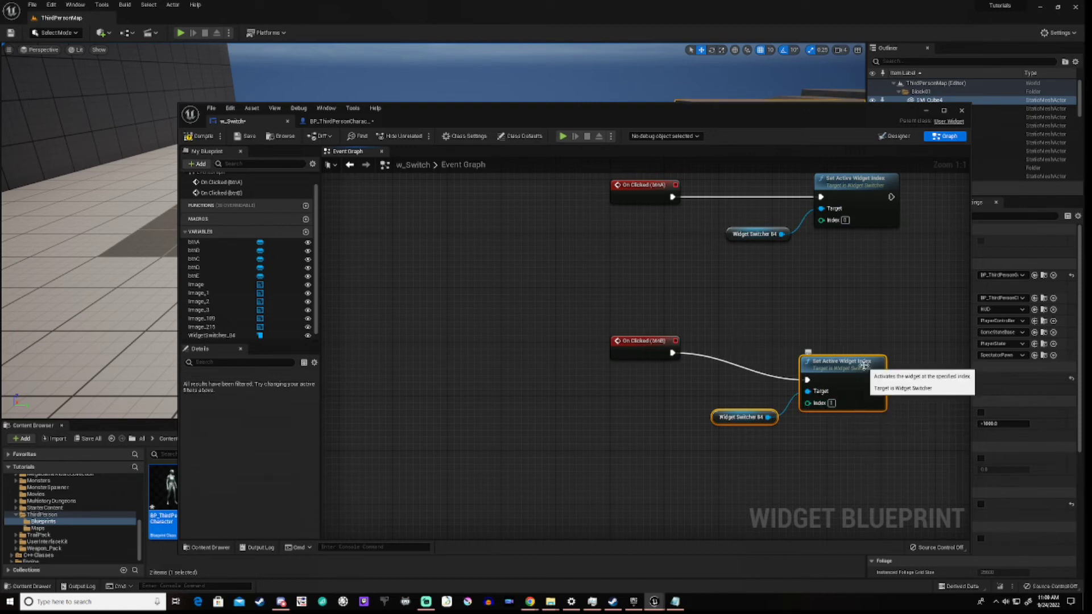
key(q)
Add On Clicked events for btnC, btnD and btnE
click(217, 259)
click(260, 476)
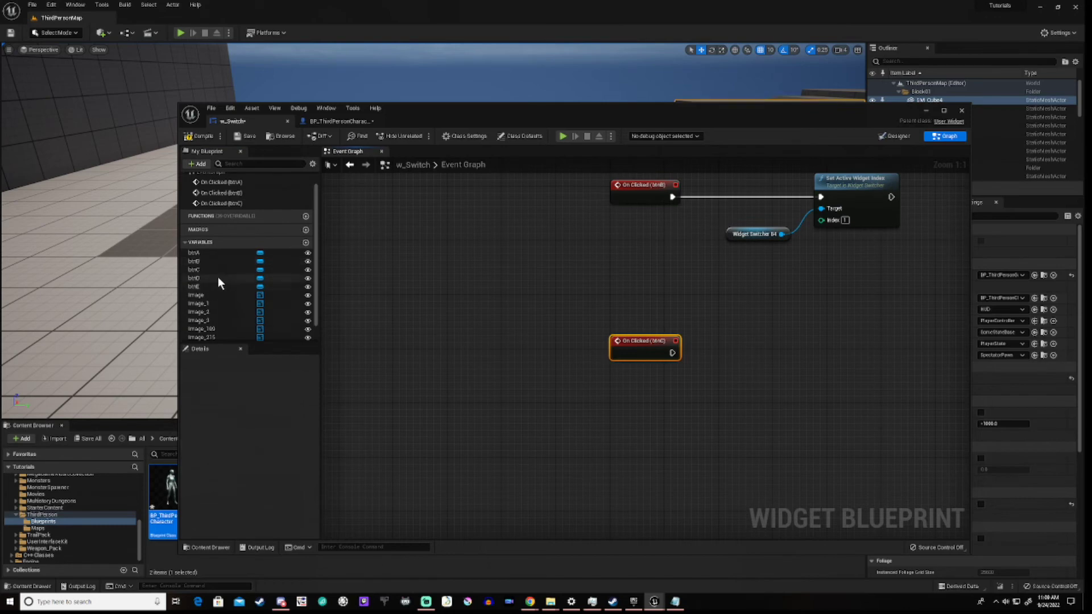
click(217, 278)
click(260, 477)
click(194, 297)
click(261, 476)
Wire btnC and btnD to pasted Set Active Widget Index nodes with Index 2 and 3
right_drag(690, 294, 575, 370)
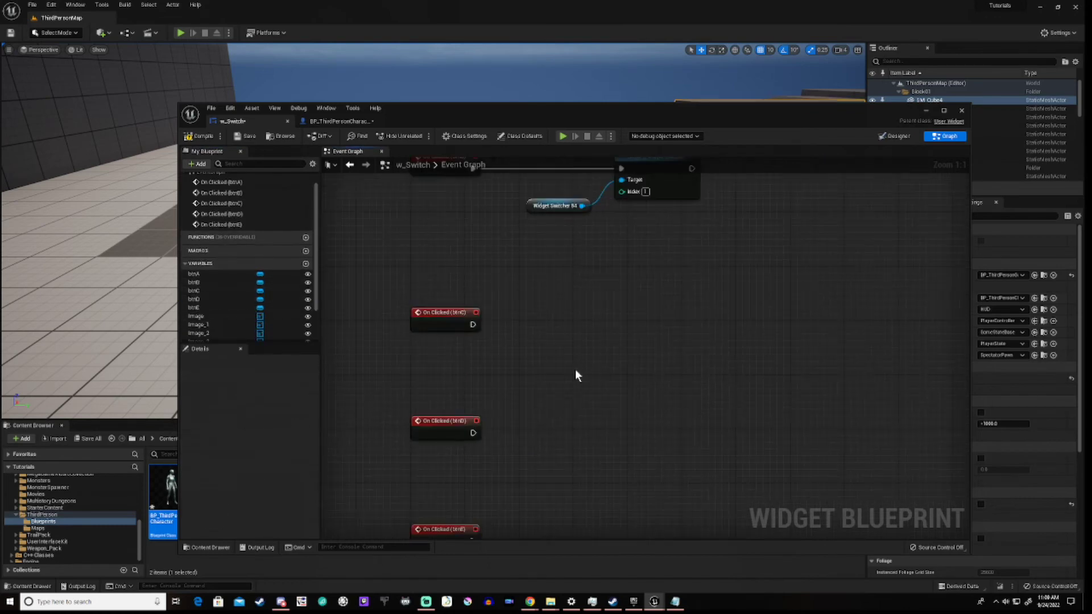
key(ctrl+v)
drag(663, 345, 669, 305)
drag(473, 325, 635, 324)
click(659, 347)
text(2)
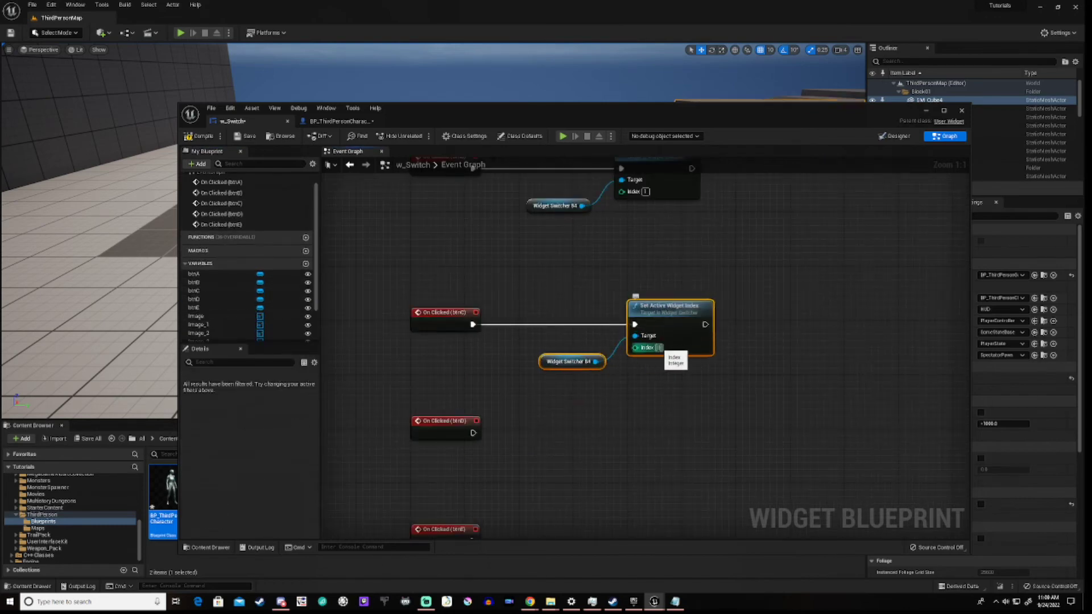
click(577, 441)
key(ctrl+v)
drag(473, 433, 592, 462)
drag(616, 482, 670, 454)
click(672, 456)
text(3)
Wire btnE to a pasted index node set to 4, then compile w_Switch
right_drag(622, 516, 615, 357)
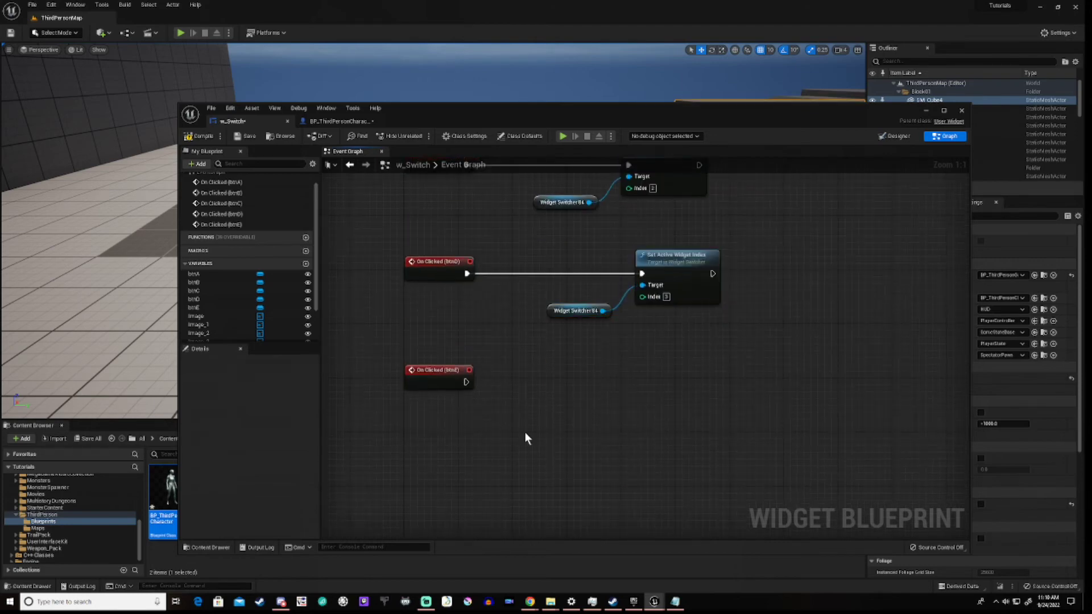
key(ctrl+v)
drag(592, 410, 667, 356)
drag(467, 382, 676, 360)
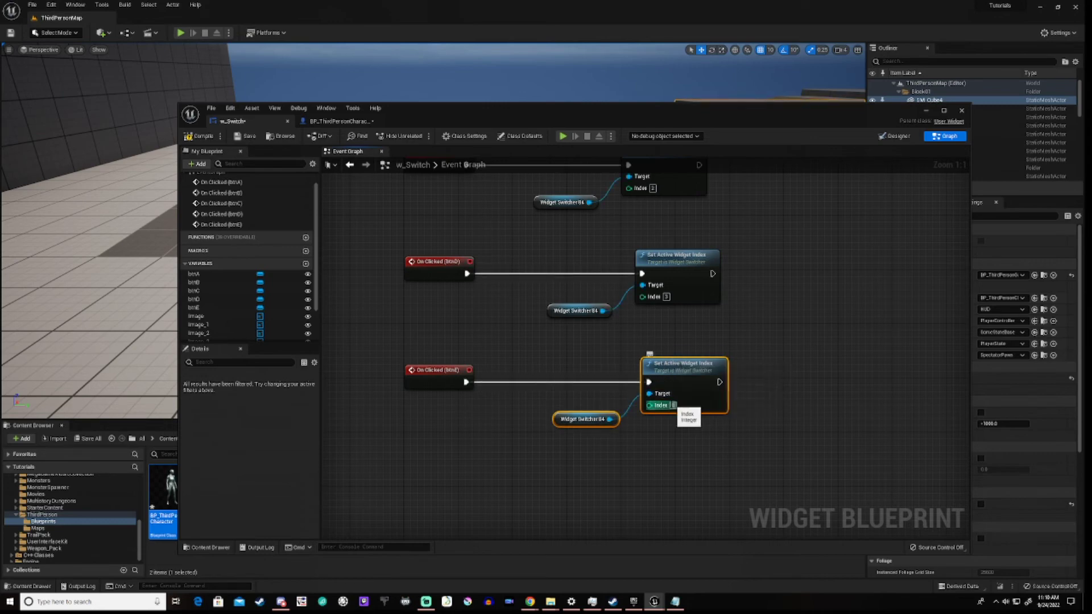
click(672, 406)
text(4)
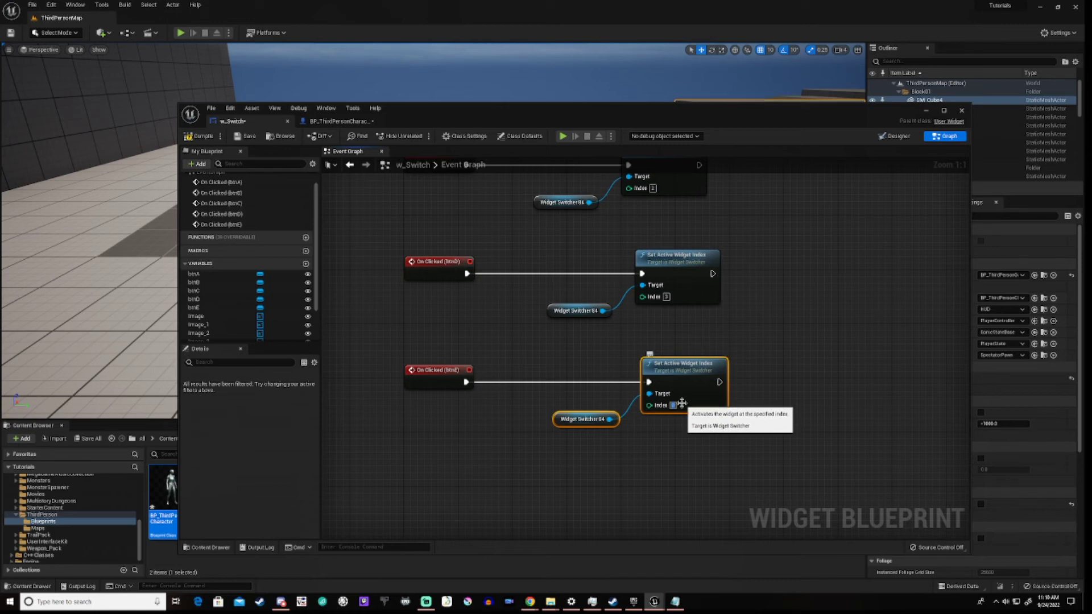
key(Return)
click(660, 438)
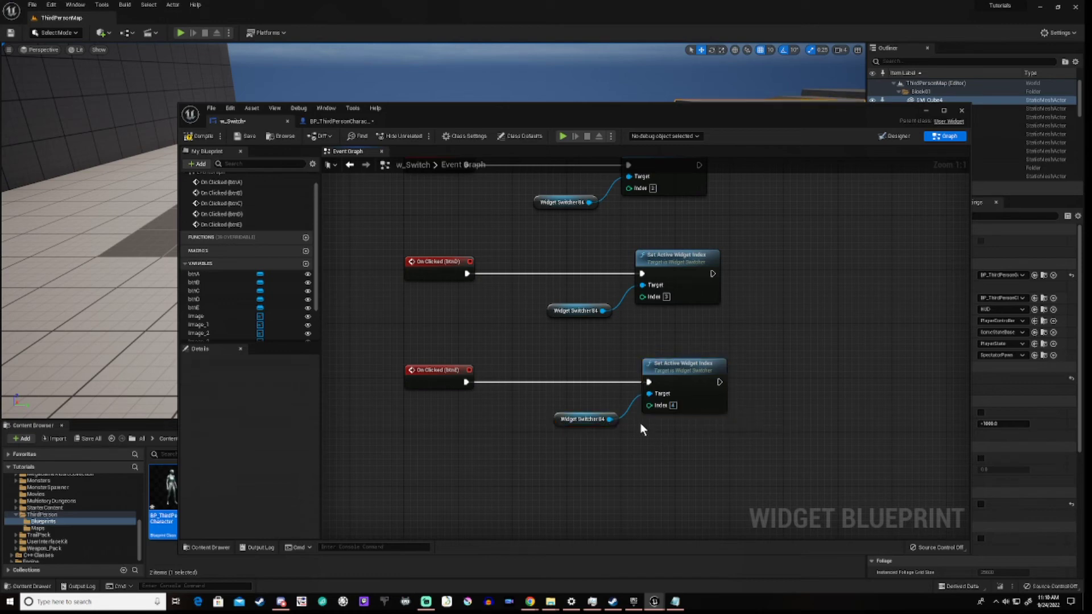
click(196, 138)
drag(524, 105, 522, 446)
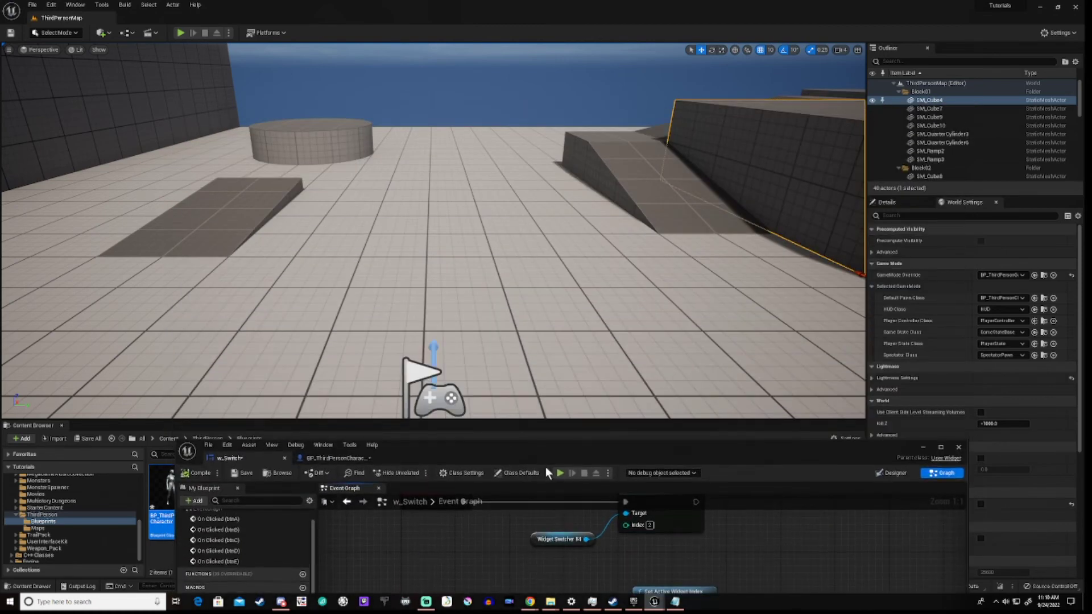
Play the level, click buttons B, C, D, E and A to cycle the coloured squares, then stop
click(559, 473)
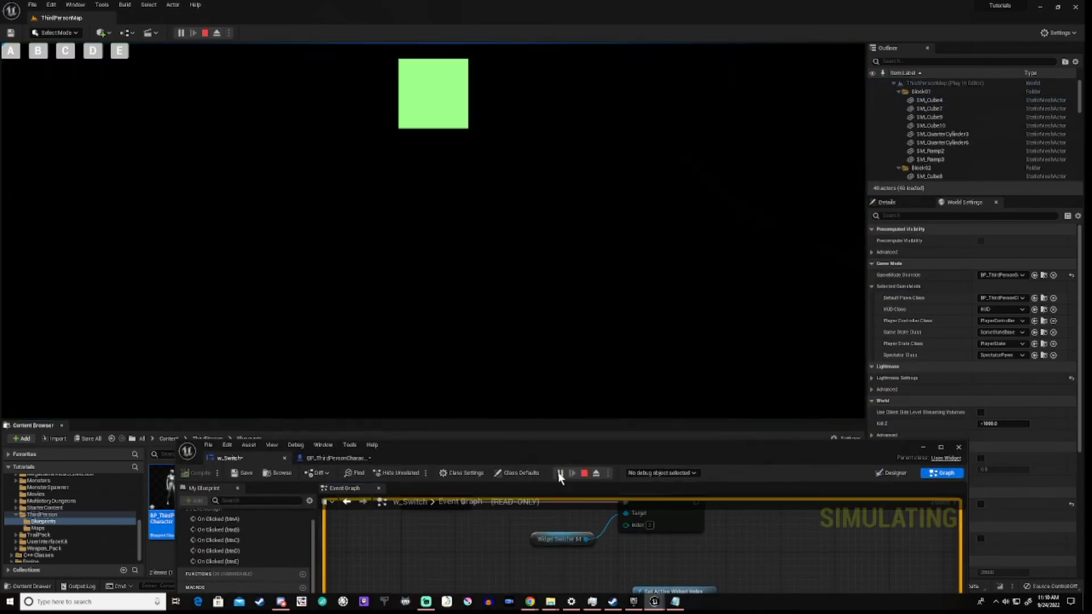
click(39, 51)
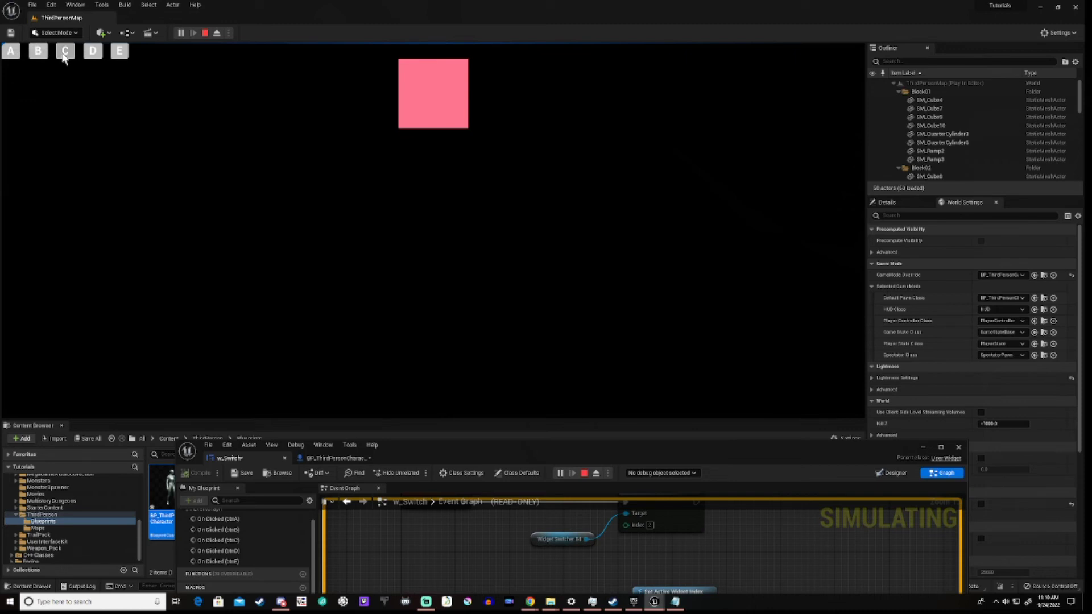
click(66, 52)
click(94, 55)
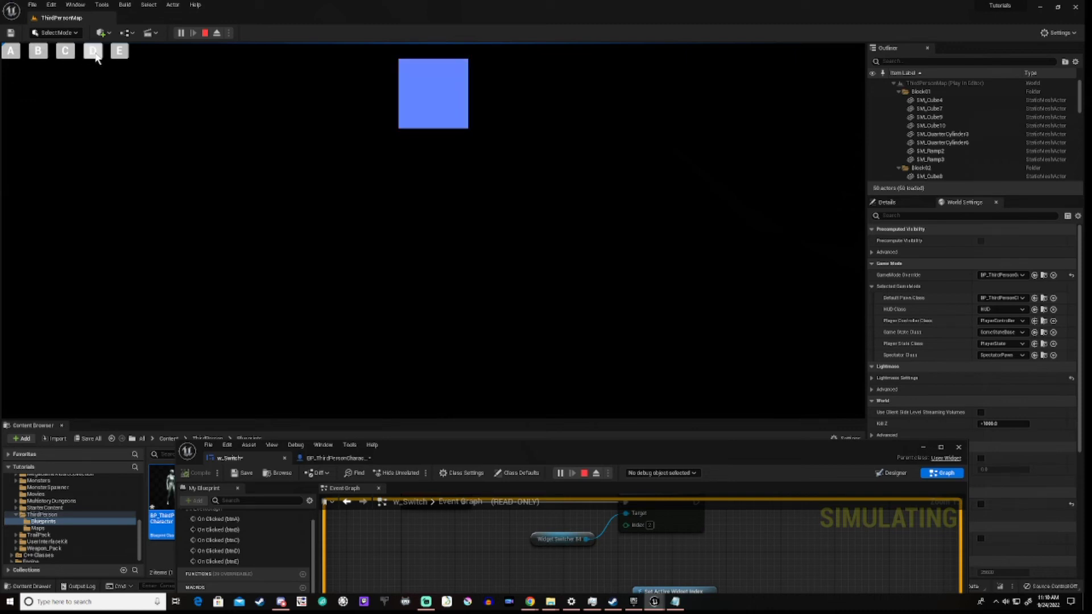
click(120, 51)
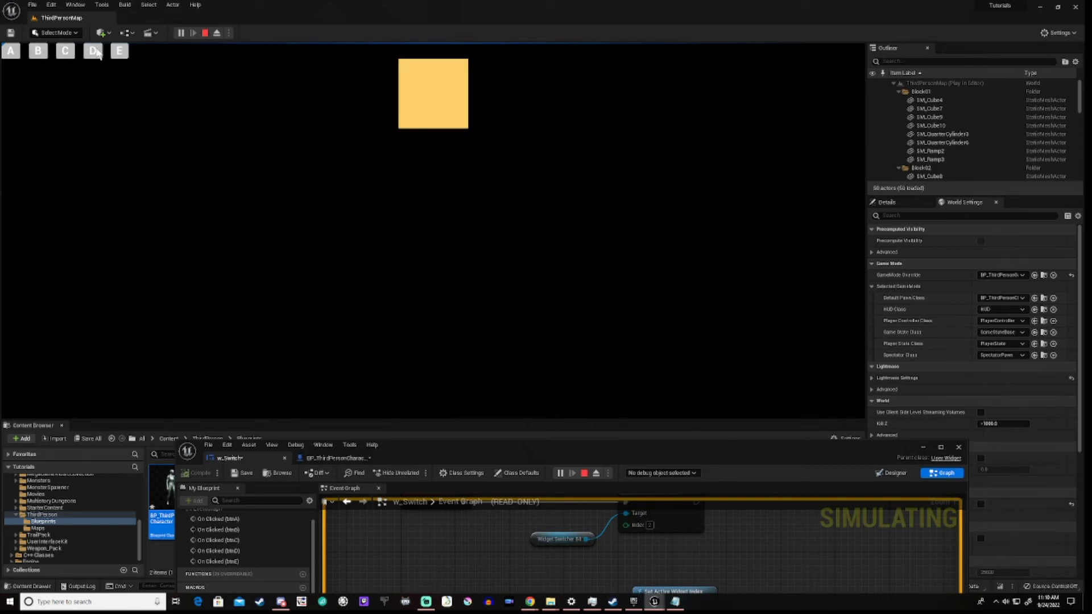
click(14, 52)
click(584, 475)
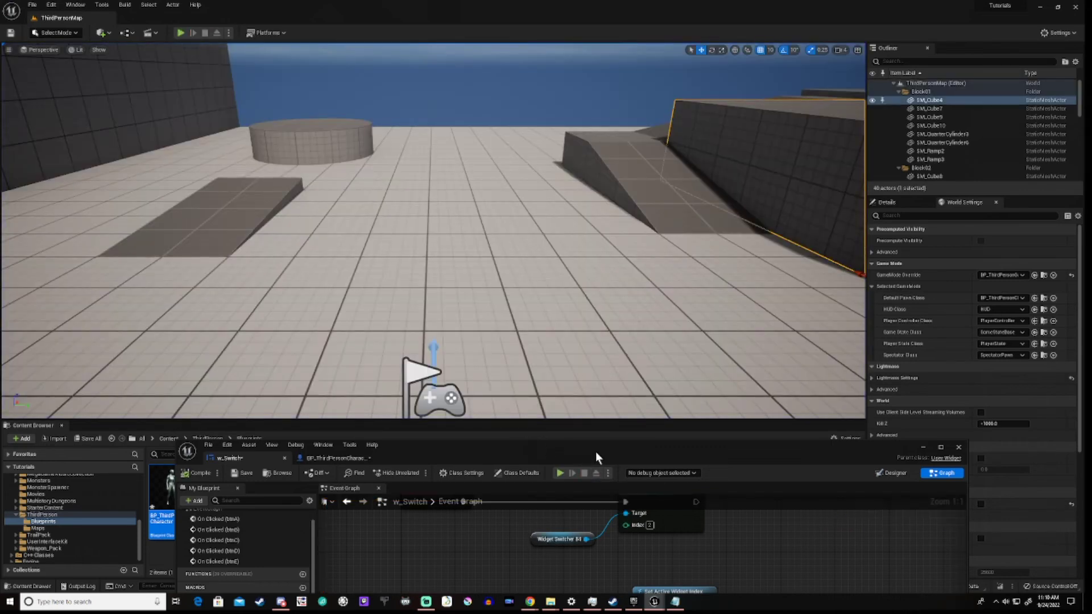
drag(595, 451, 619, 114)
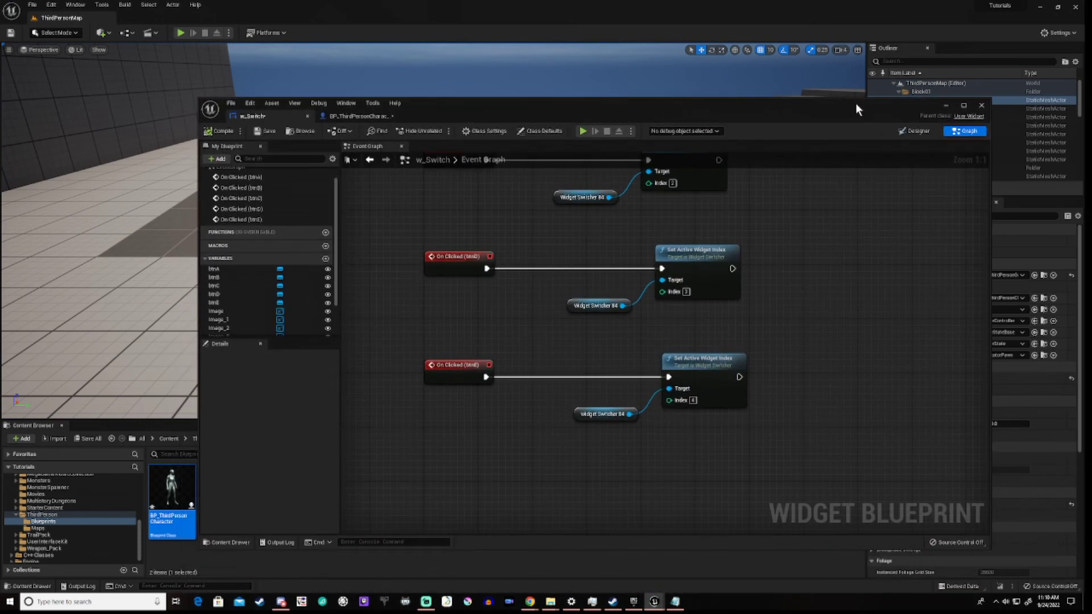
In the Designer, swap the yellow square's Size Box for W Clock as the switcher's first child
click(913, 132)
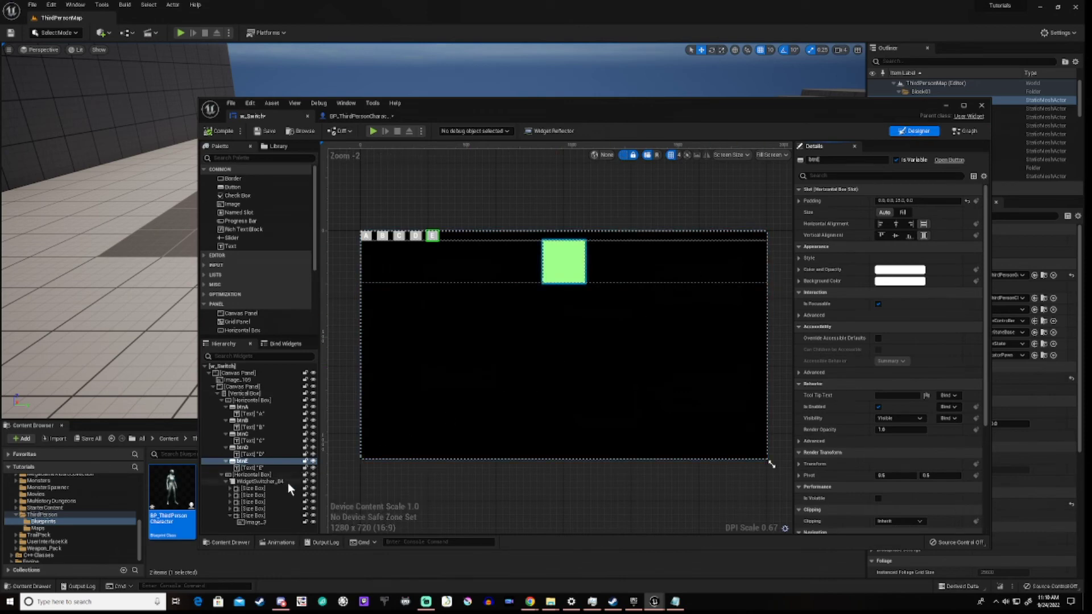
click(254, 515)
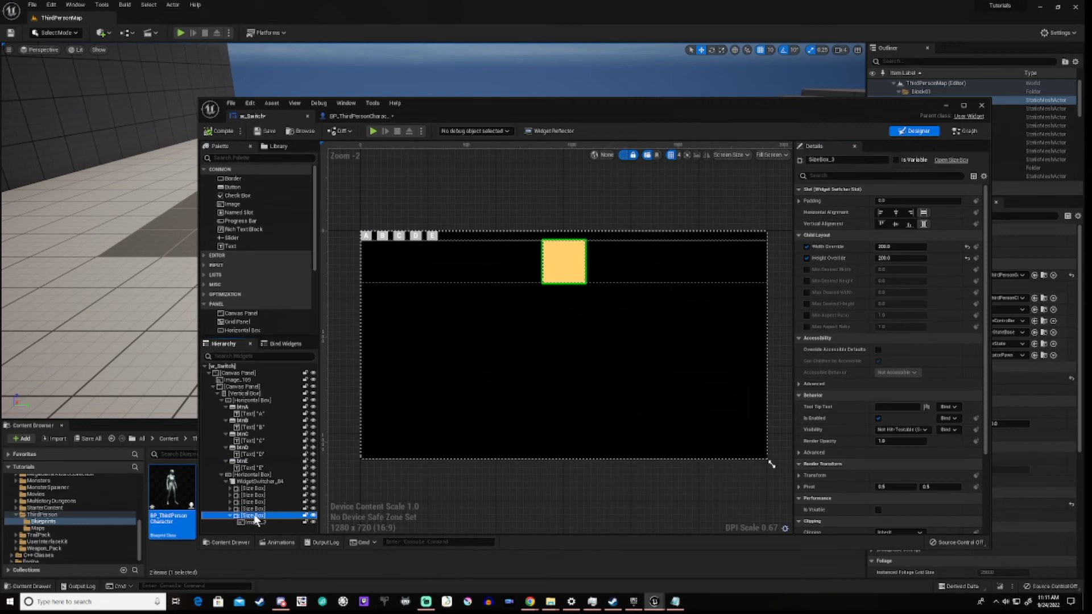
key(Delete)
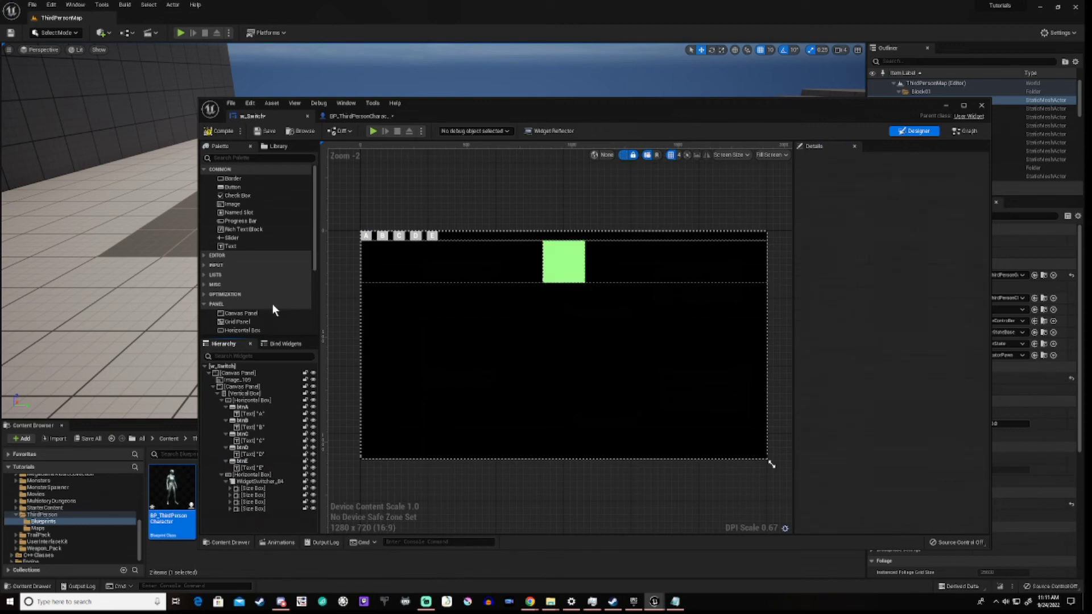
scroll(272, 304, down, 5)
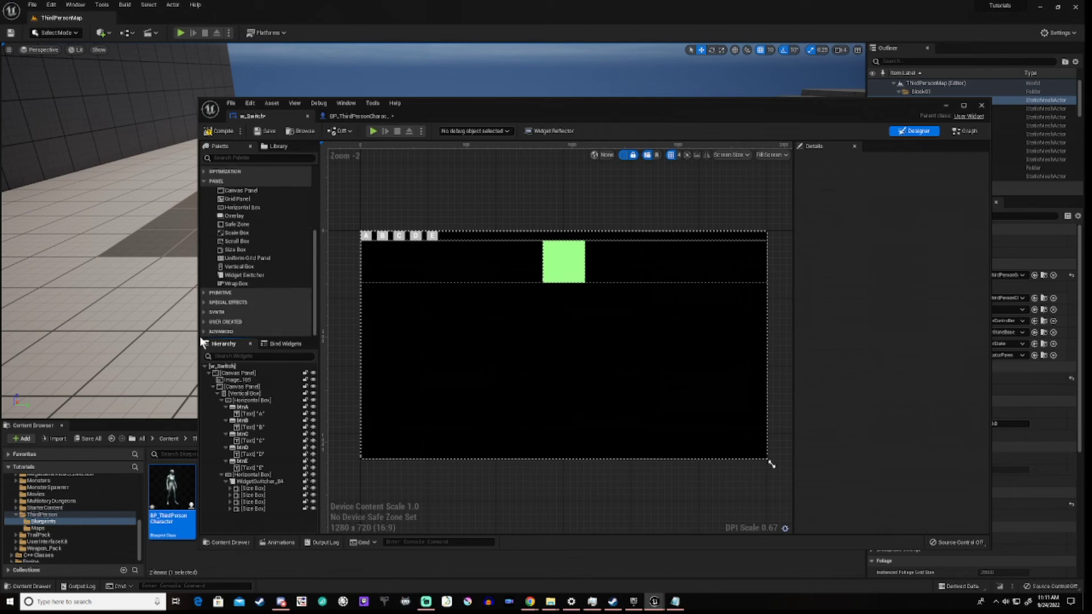
click(204, 322)
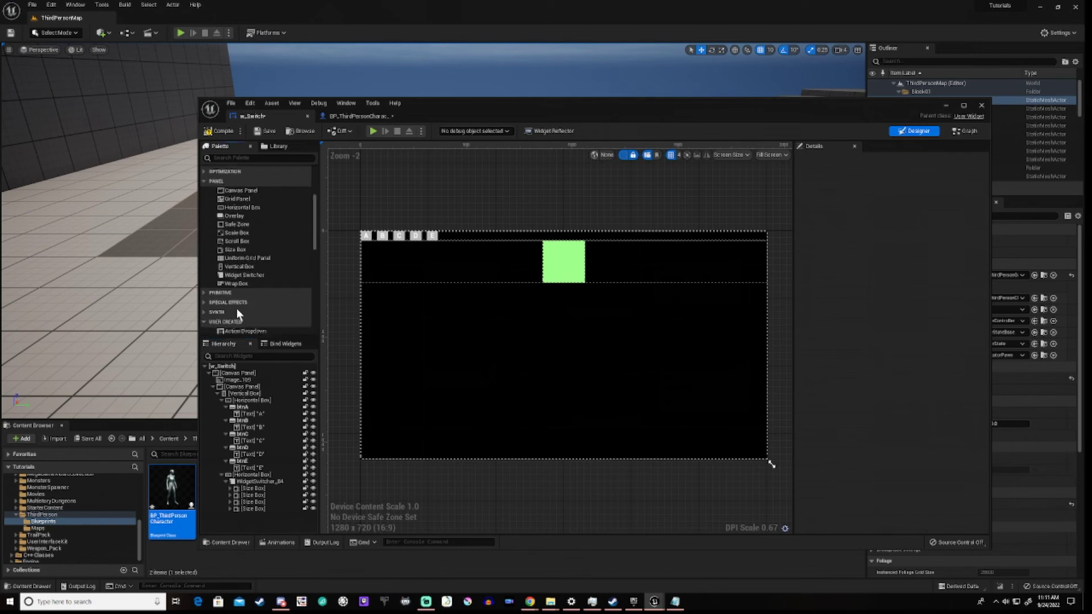
scroll(237, 309, down, 6)
scroll(245, 298, down, 6)
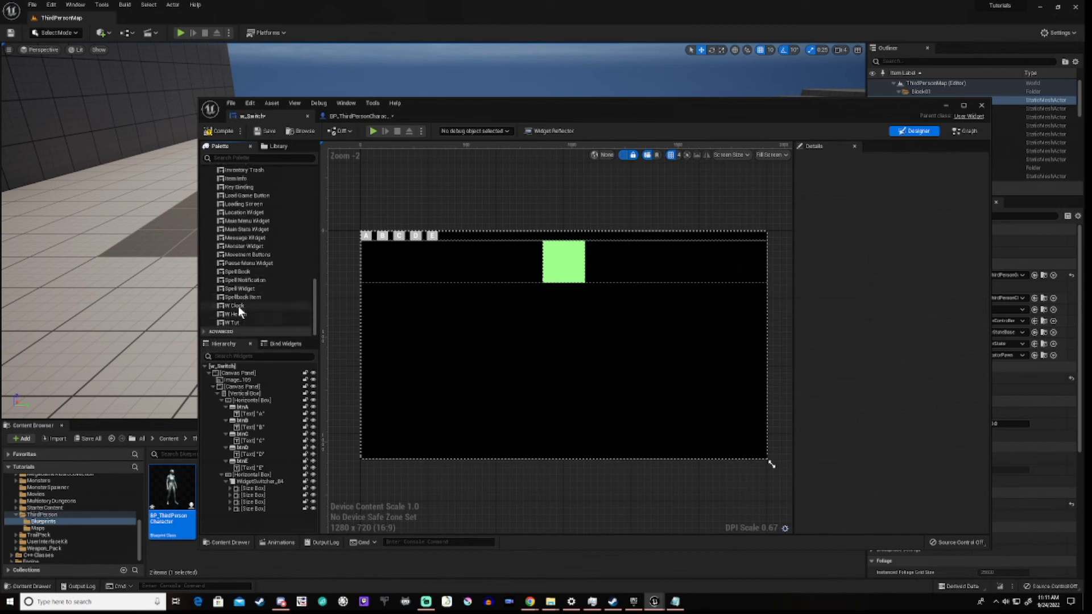
click(241, 307)
drag(241, 307, 271, 485)
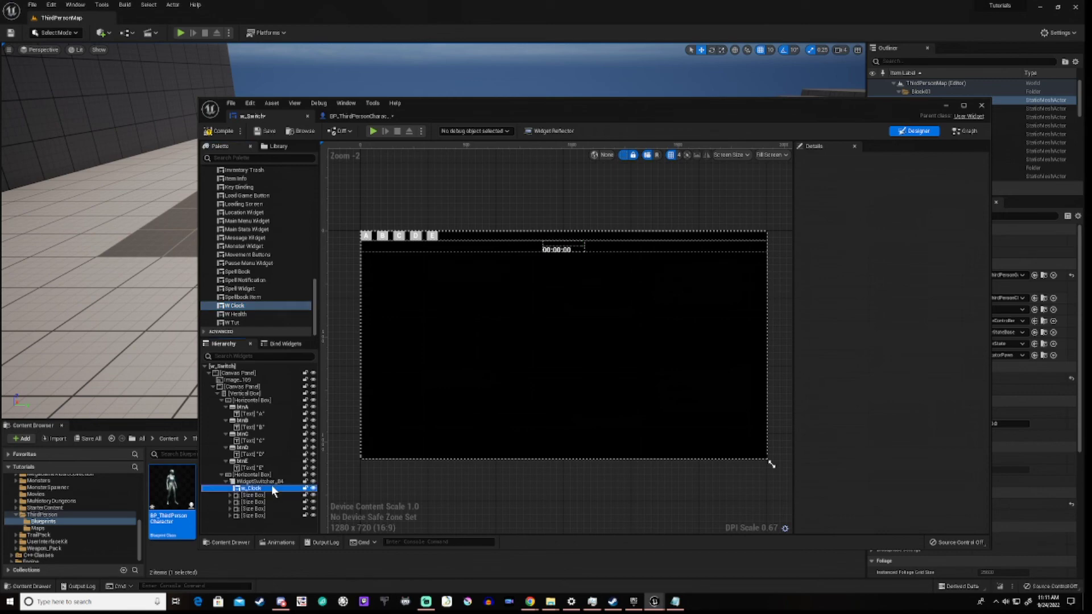
Replace the blue square's Size Box with W Health at the end of WidgetSwitcher_84
click(251, 515)
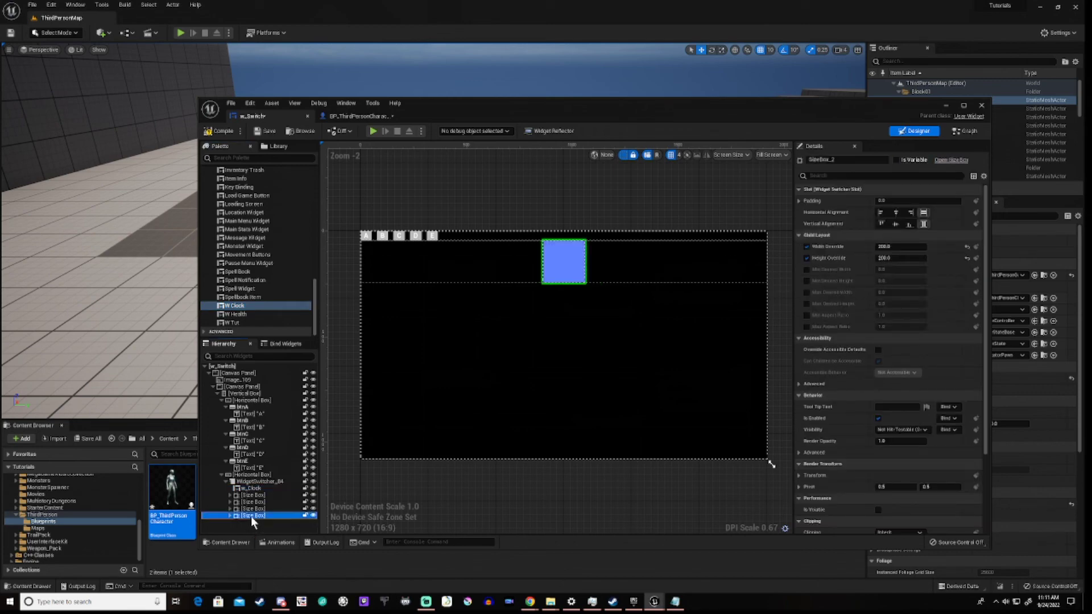
key(Delete)
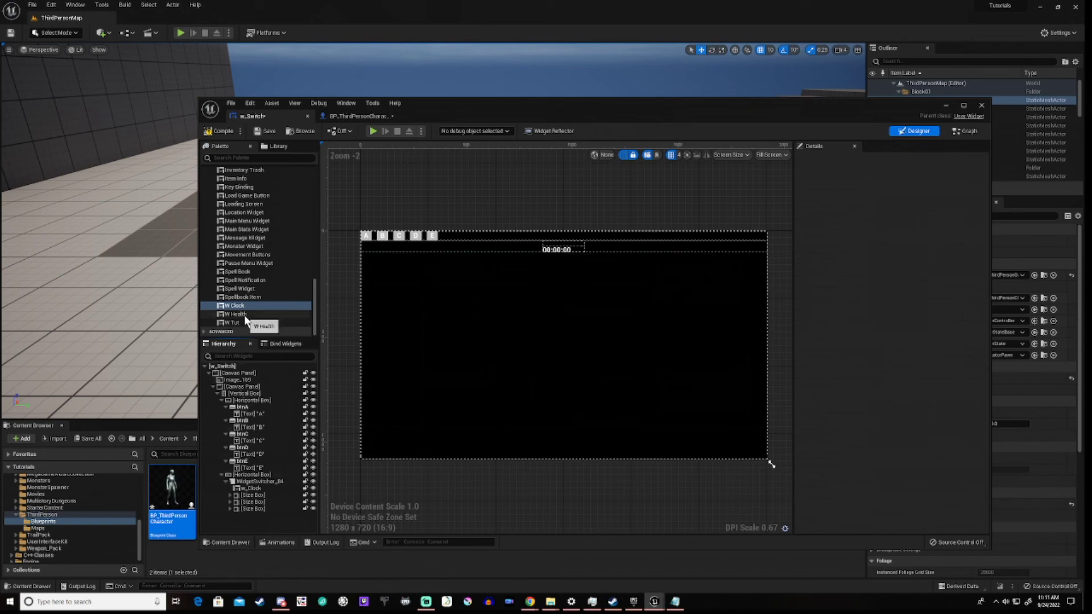
mouse_move(246, 319)
mouse_down()
mouse_move(296, 350)
mouse_move(274, 488)
mouse_up()
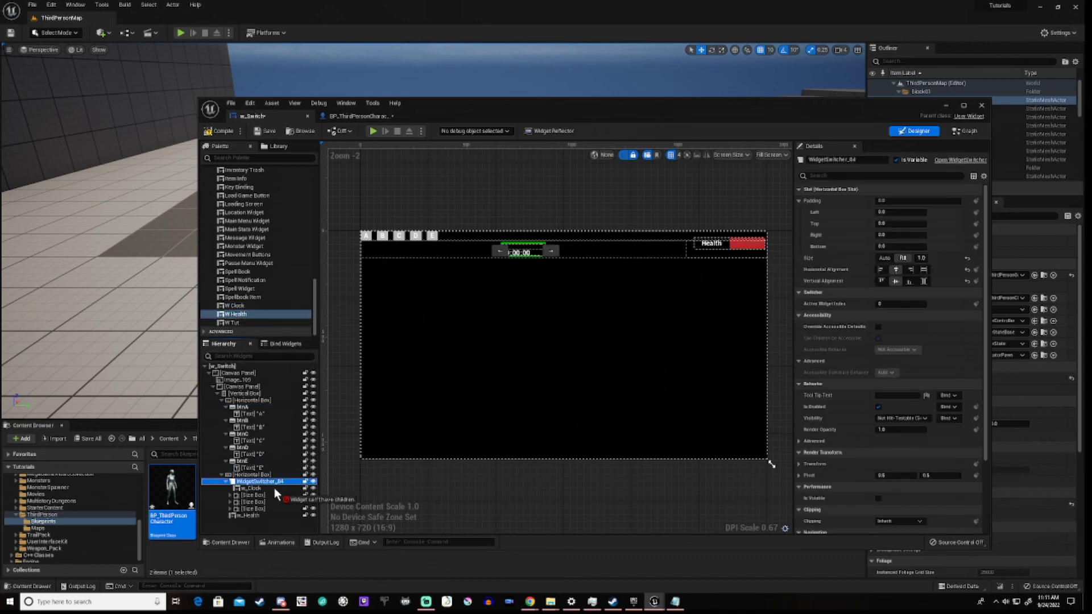
Preview w_Health and w_Clock in the switcher, then compile the widget blueprint
click(267, 532)
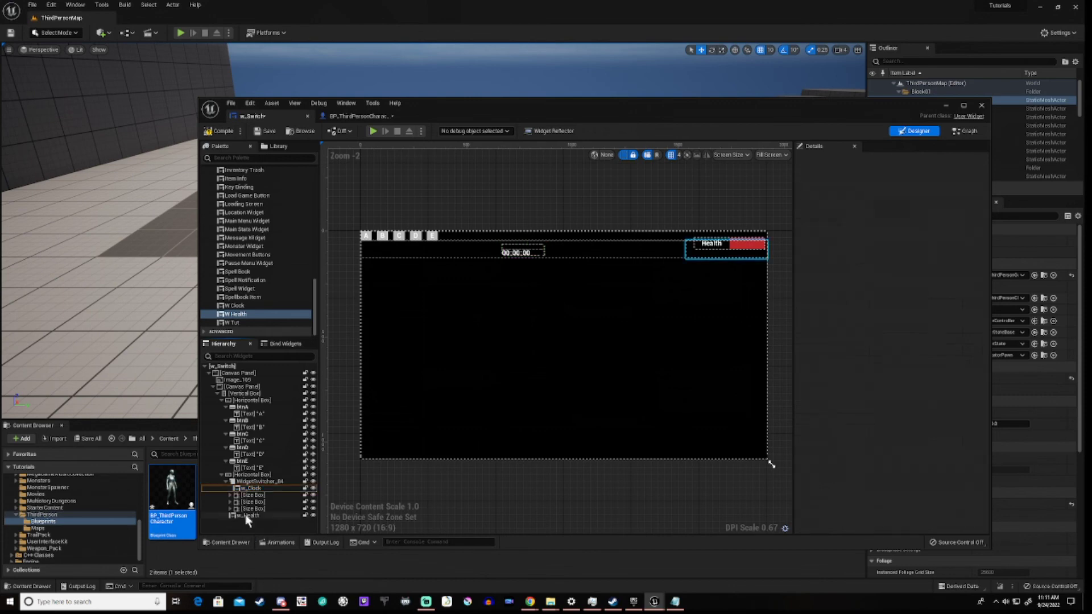
click(246, 515)
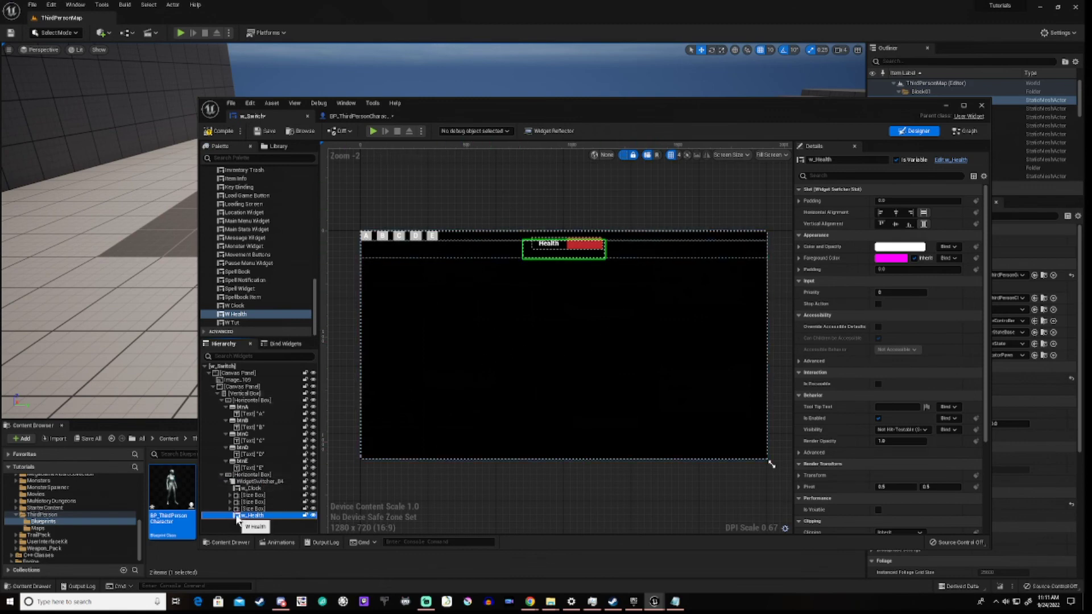
click(252, 489)
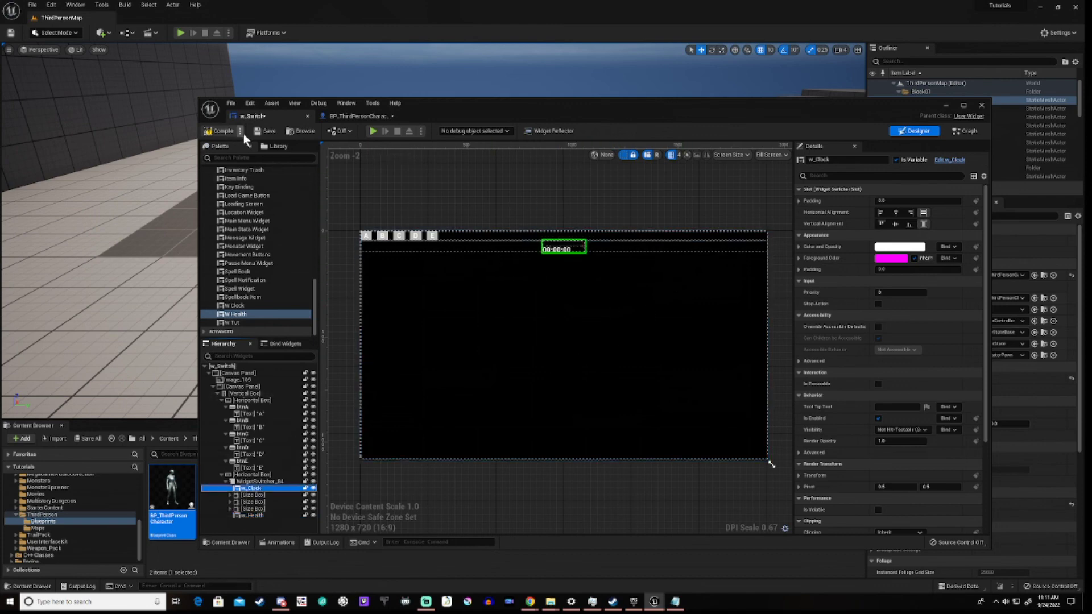
click(219, 131)
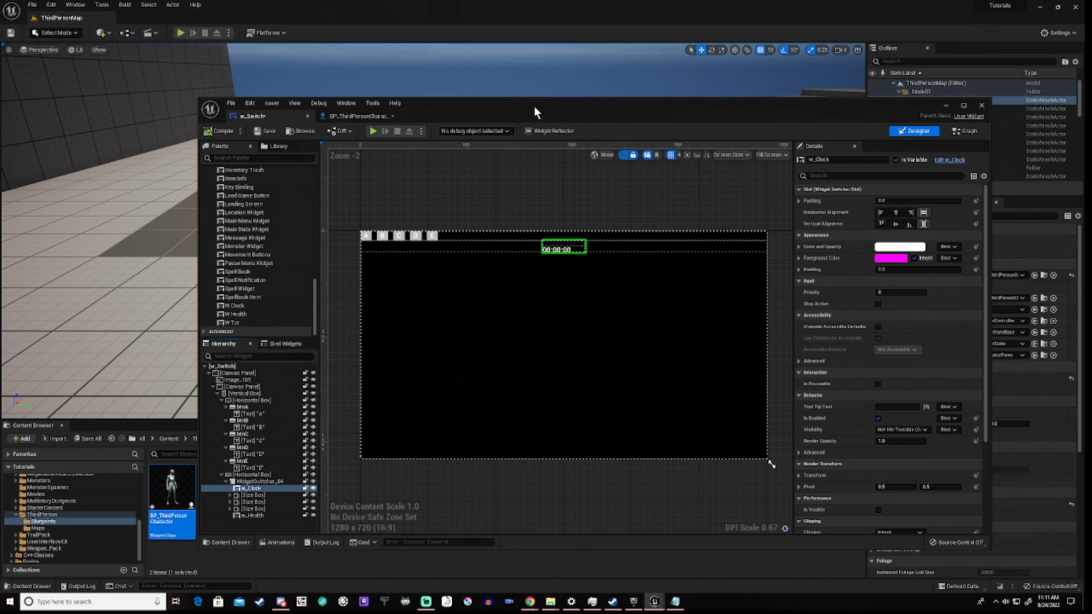
Play the level and press buttons D, C, B, E, A to check squares, health bar and running clock
drag(583, 101, 527, 459)
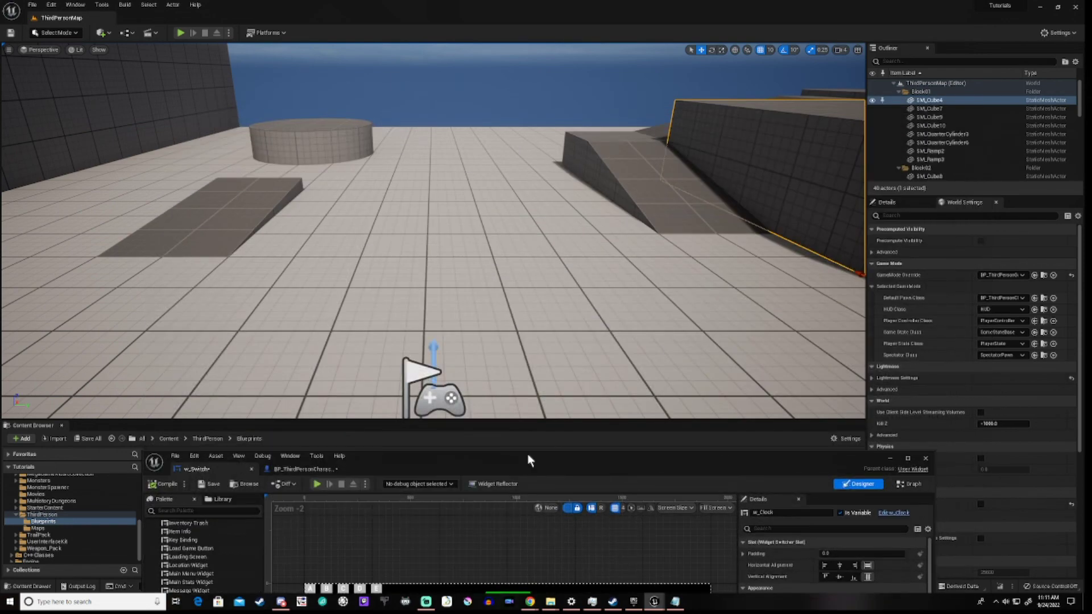
click(317, 483)
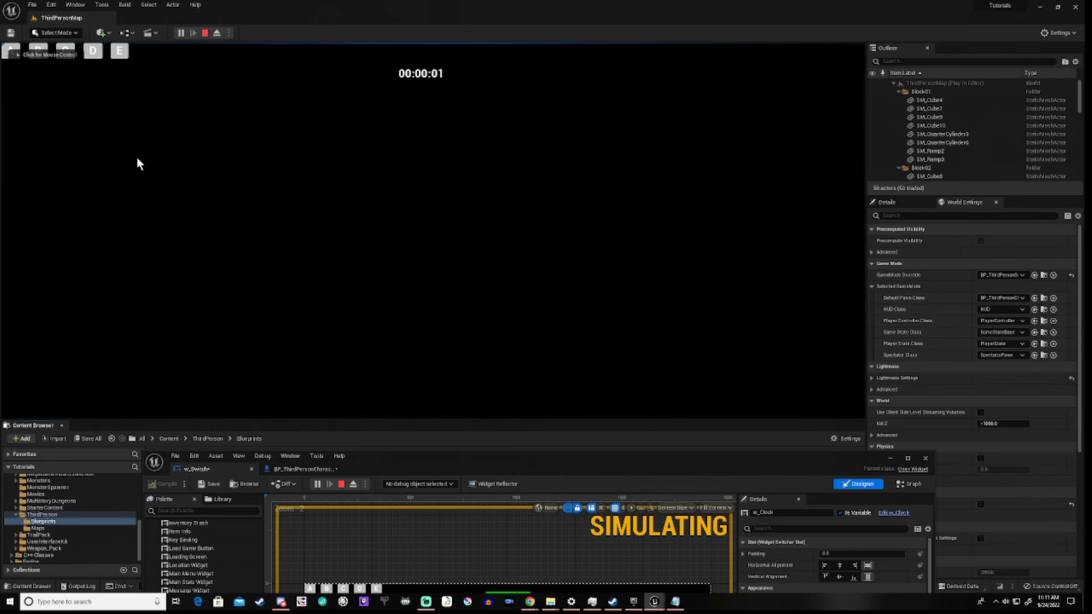
click(94, 52)
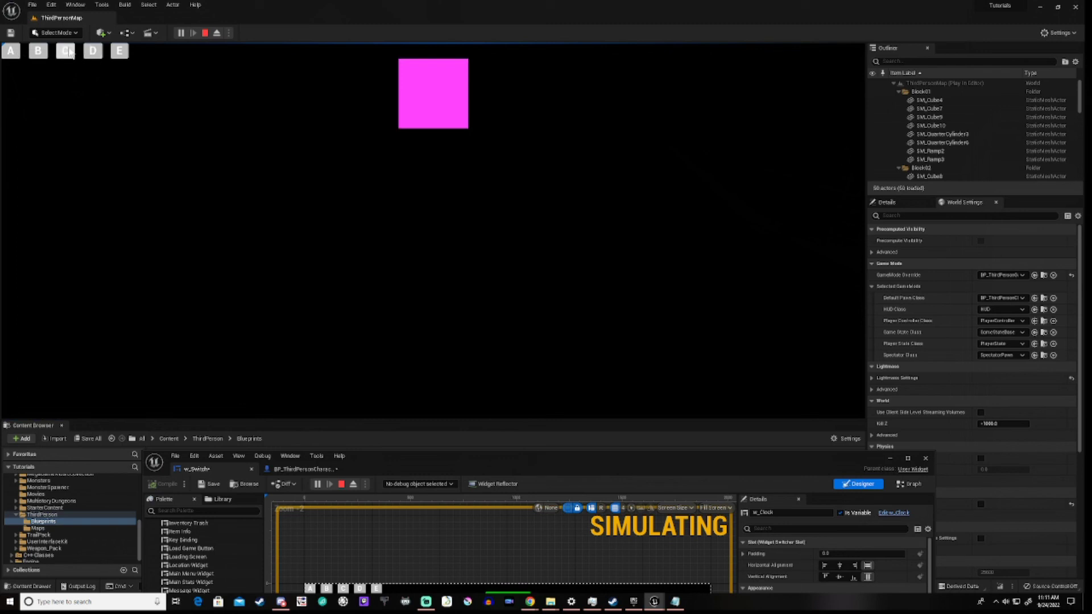
click(69, 52)
click(38, 53)
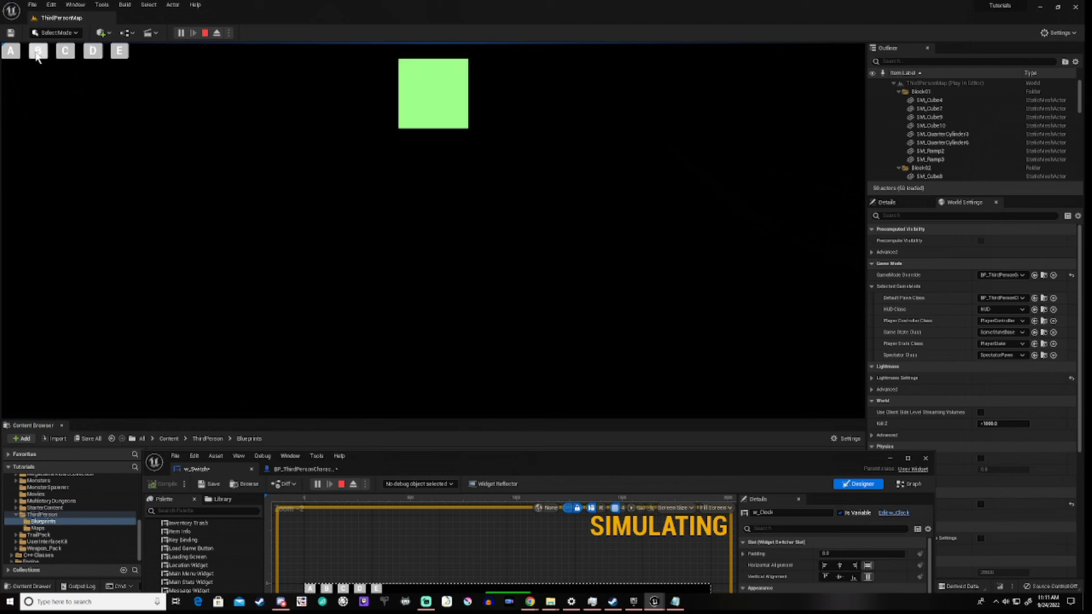
click(120, 52)
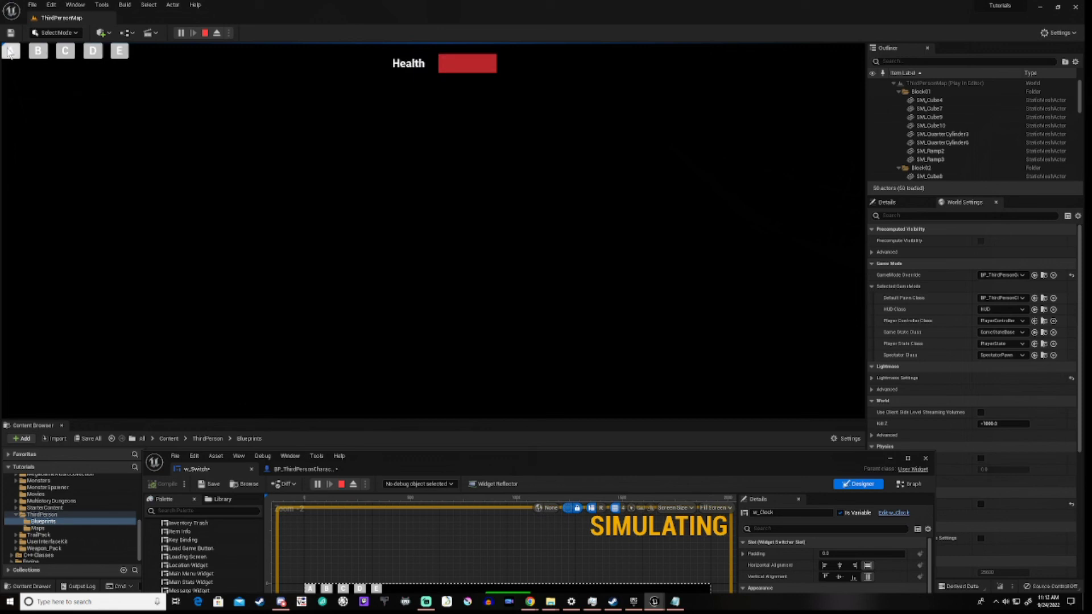
click(9, 53)
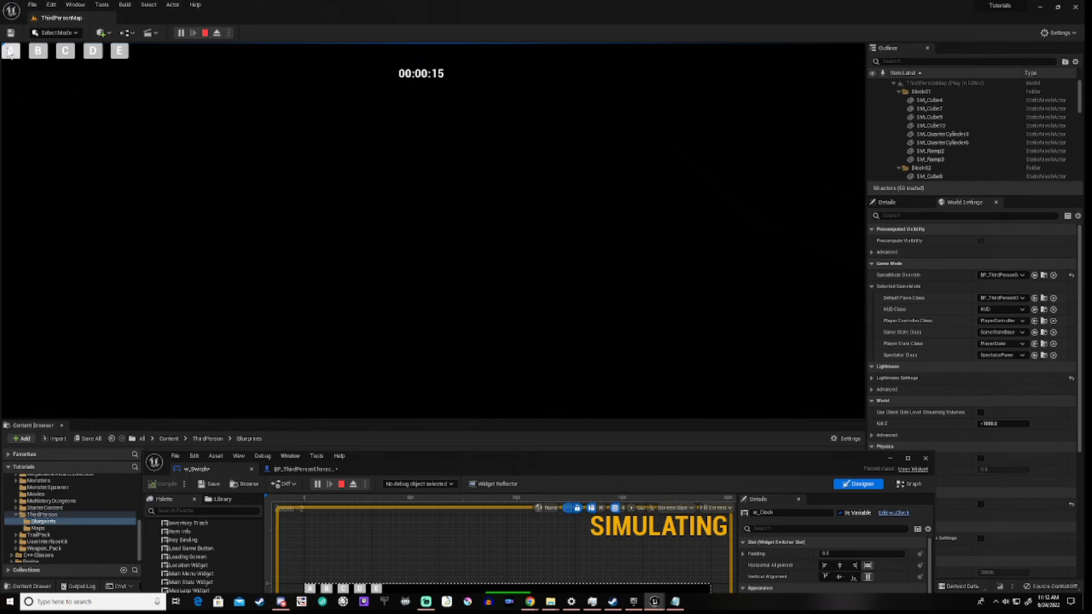